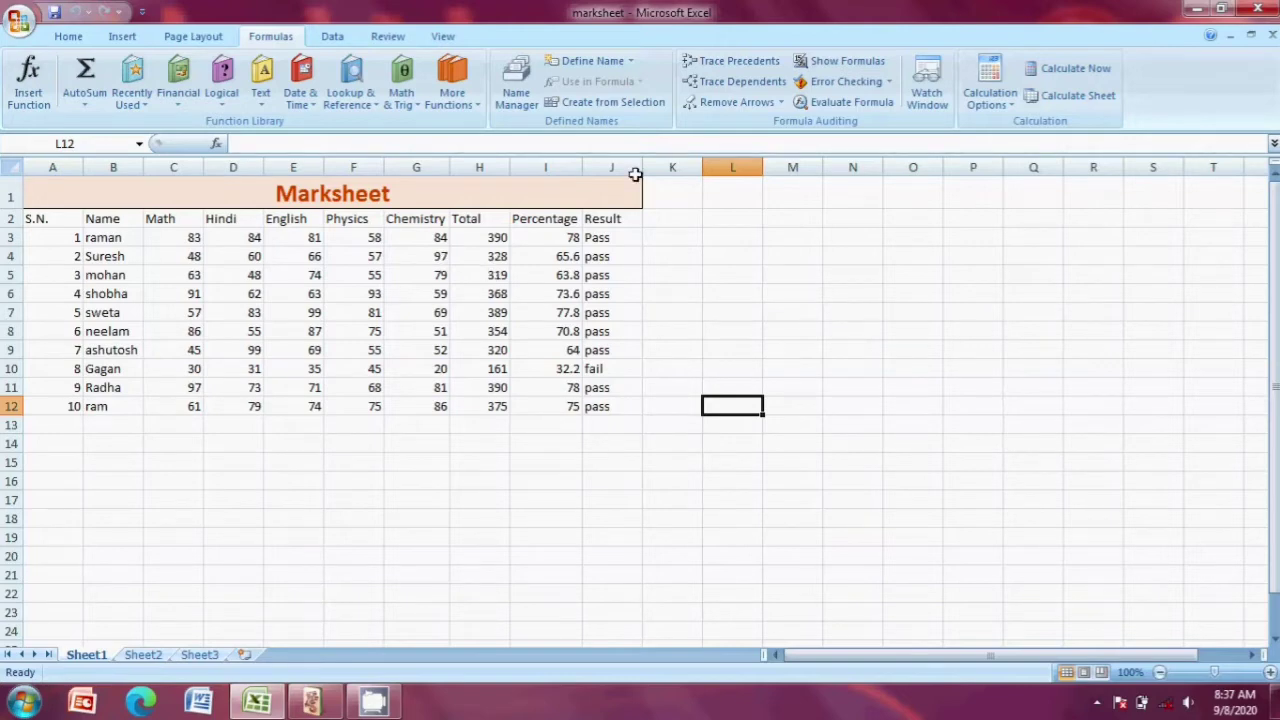
Examine the formulas behind the Total, Percentage and Result columns of the marksheet
click(271, 296)
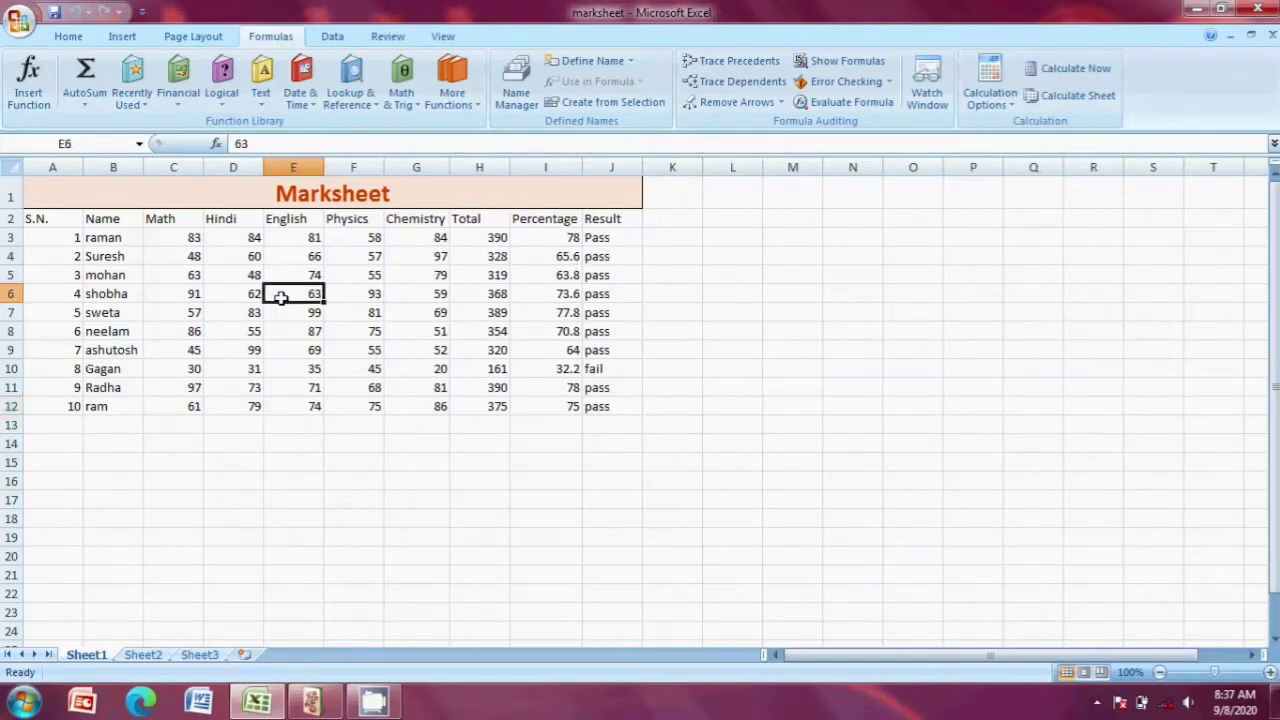
click(467, 240)
click(543, 240)
click(607, 250)
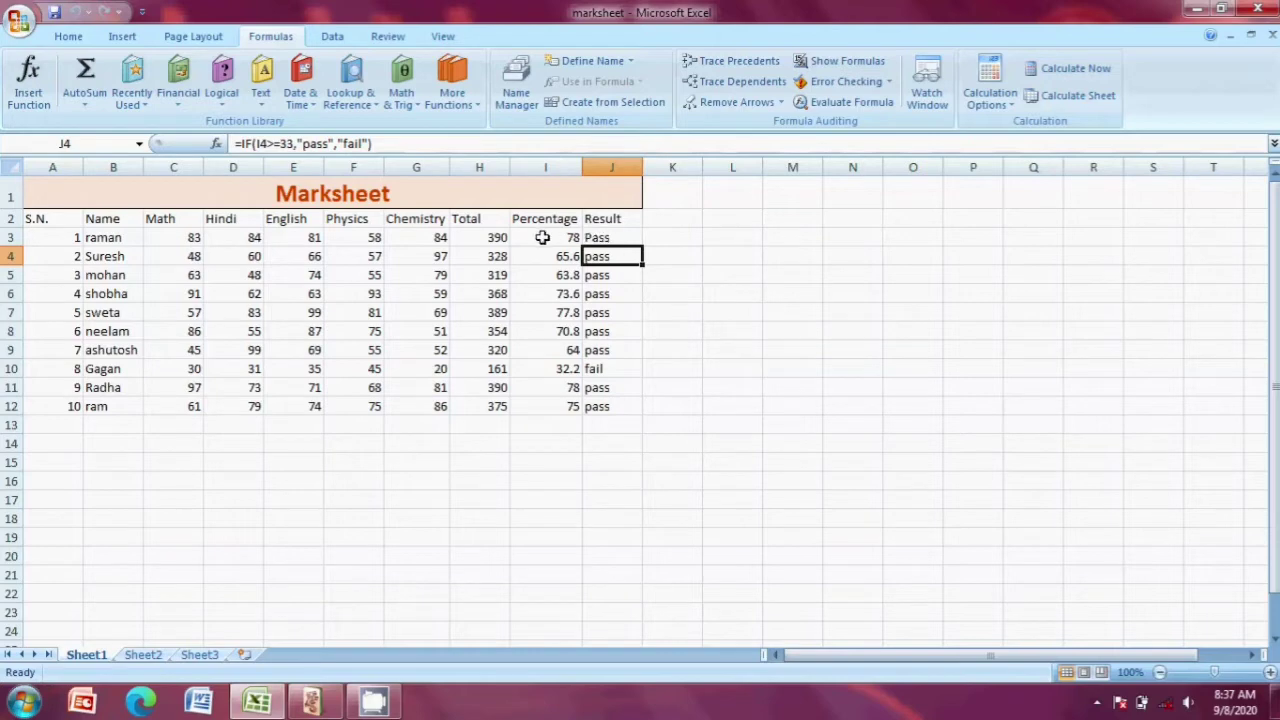
click(484, 239)
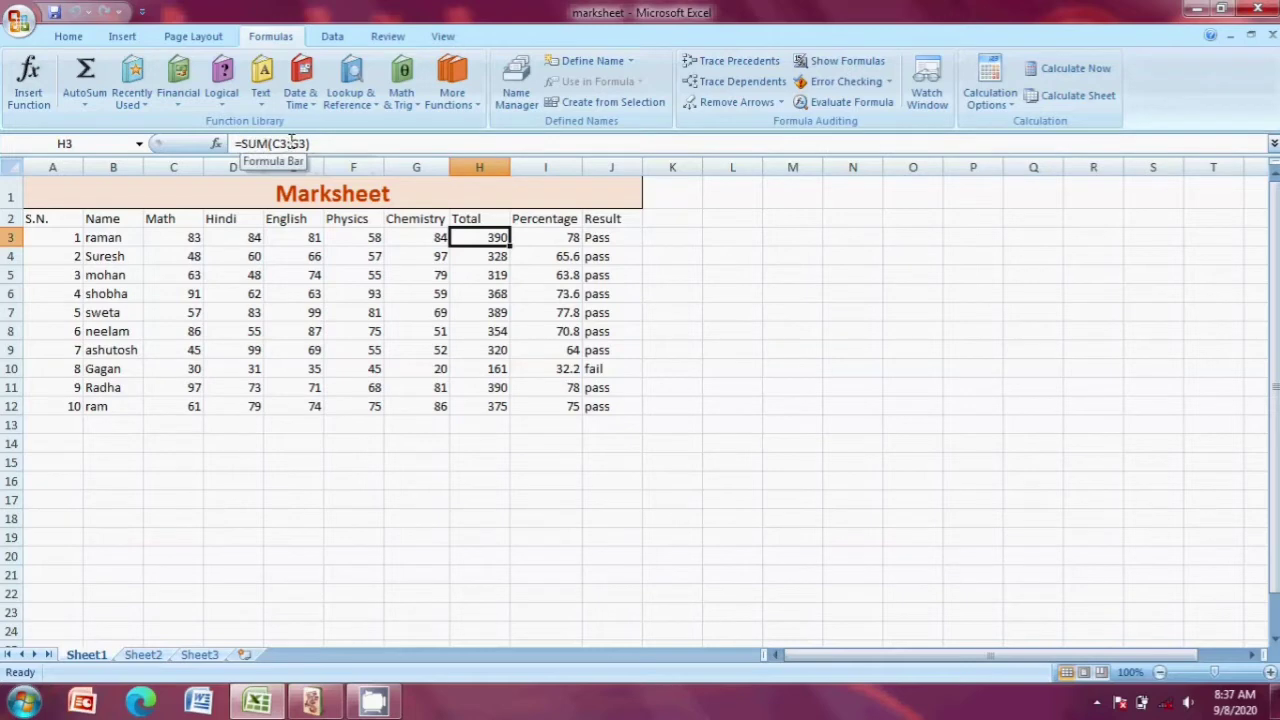
click(545, 237)
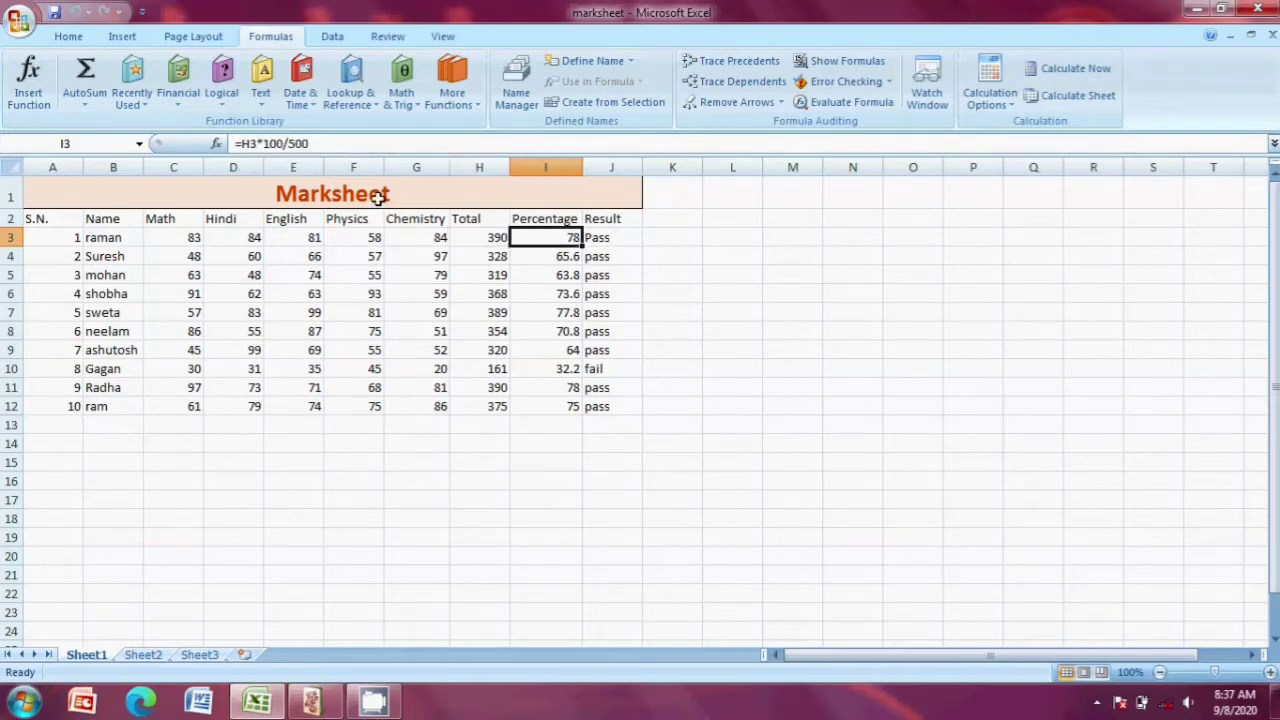
click(603, 240)
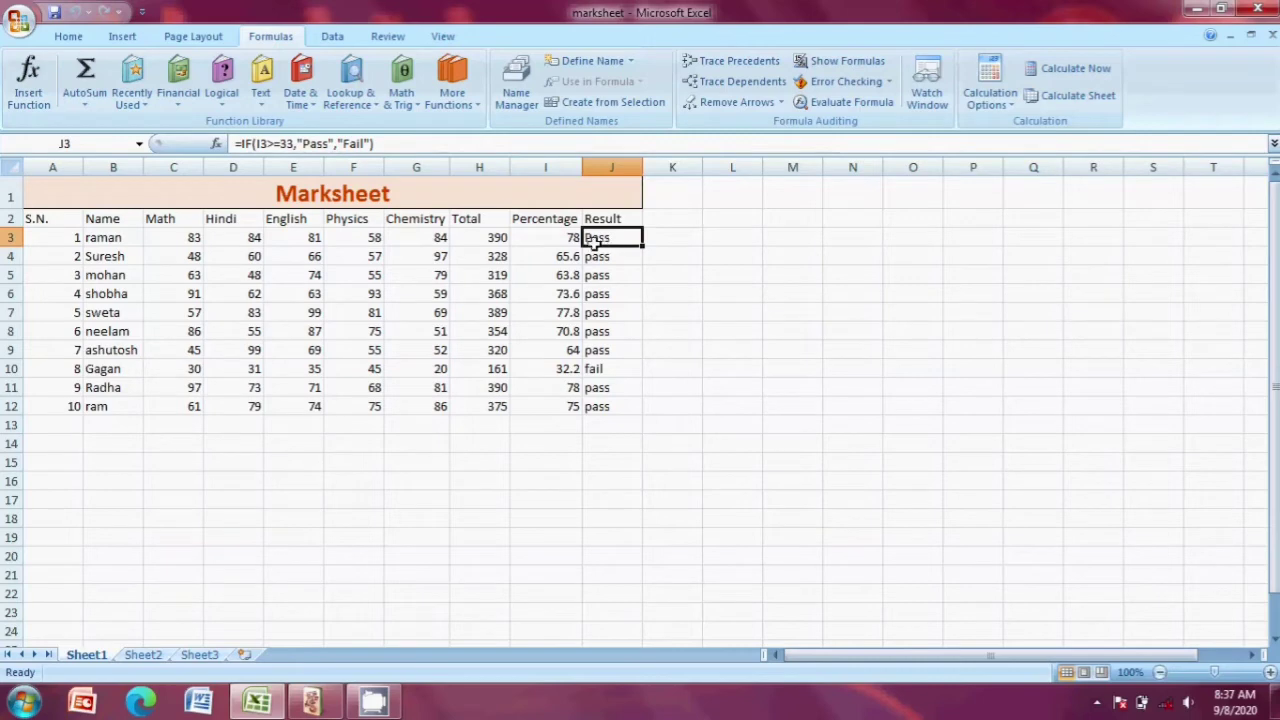
click(550, 312)
click(610, 331)
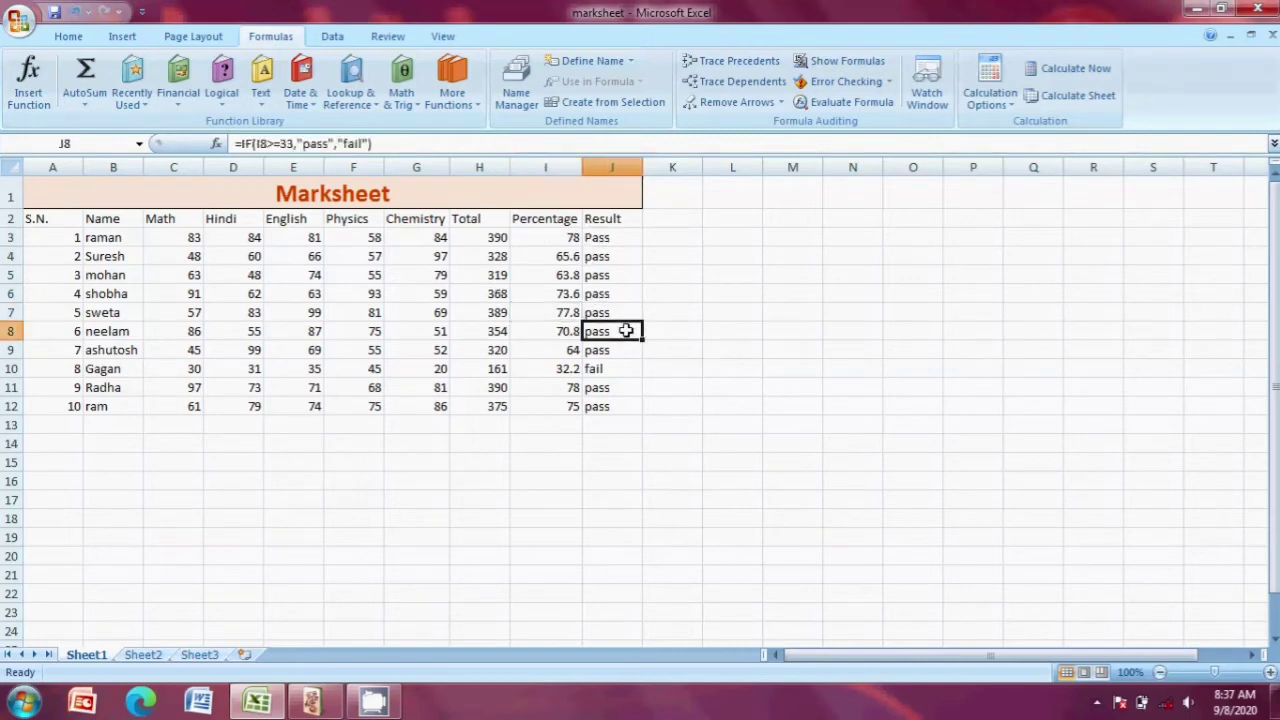
Trace the precedents of the formulas in cells I7, H9, J9 and I4
click(546, 310)
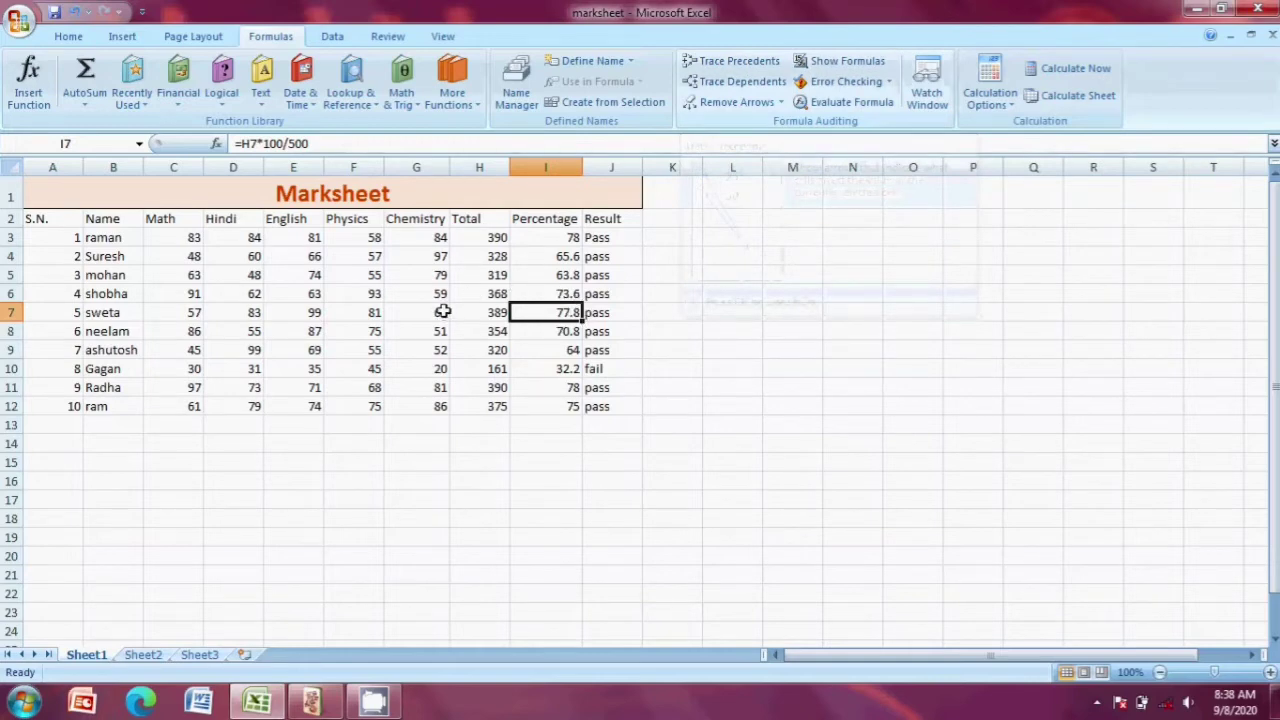
click(757, 63)
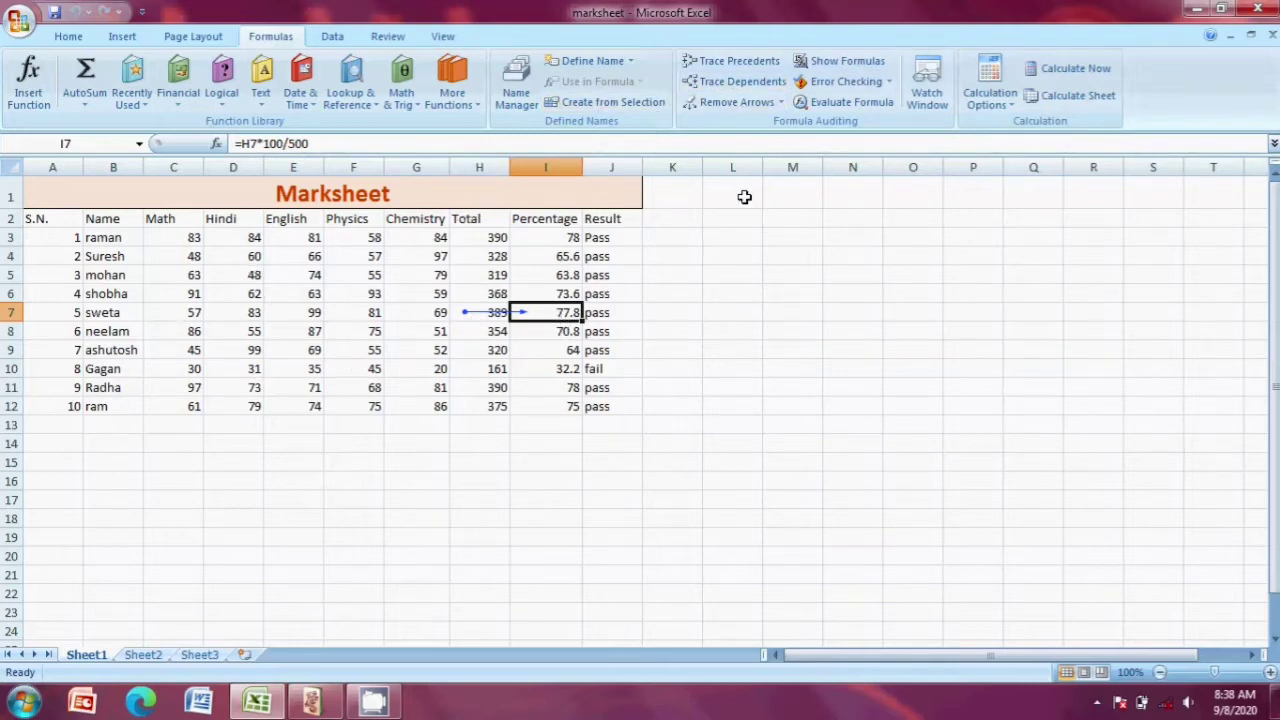
click(485, 350)
click(719, 62)
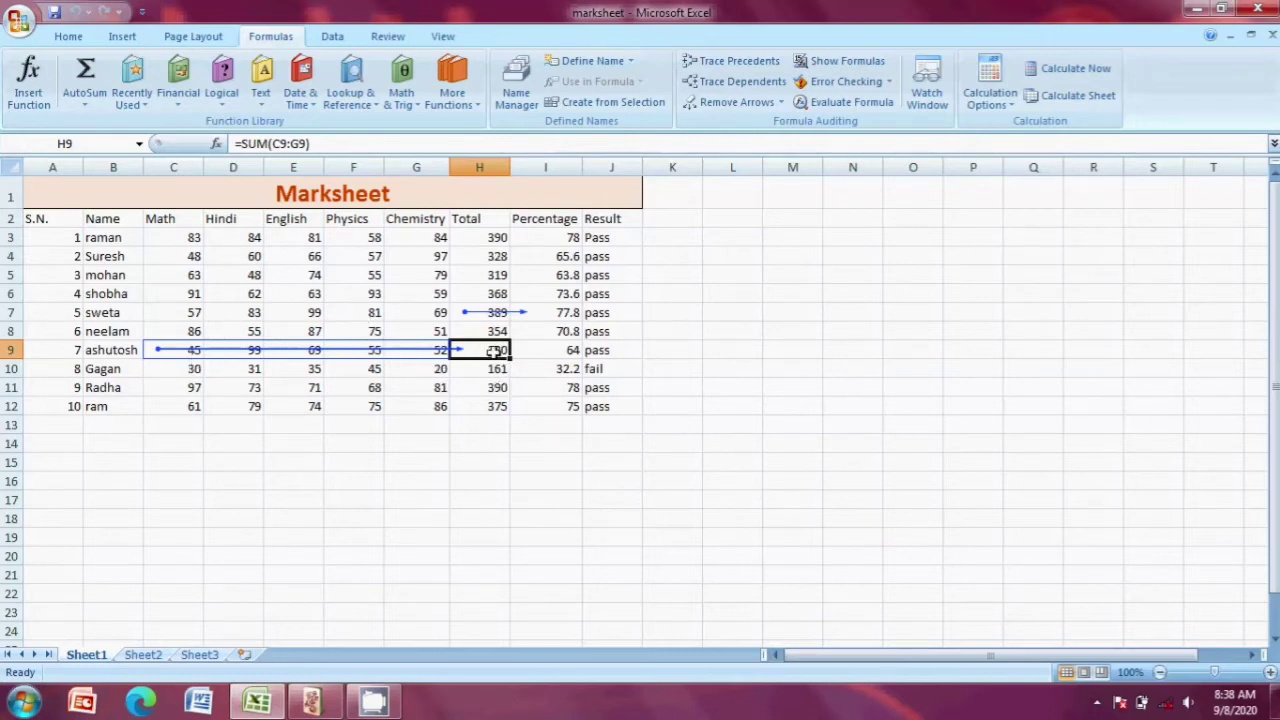
click(604, 354)
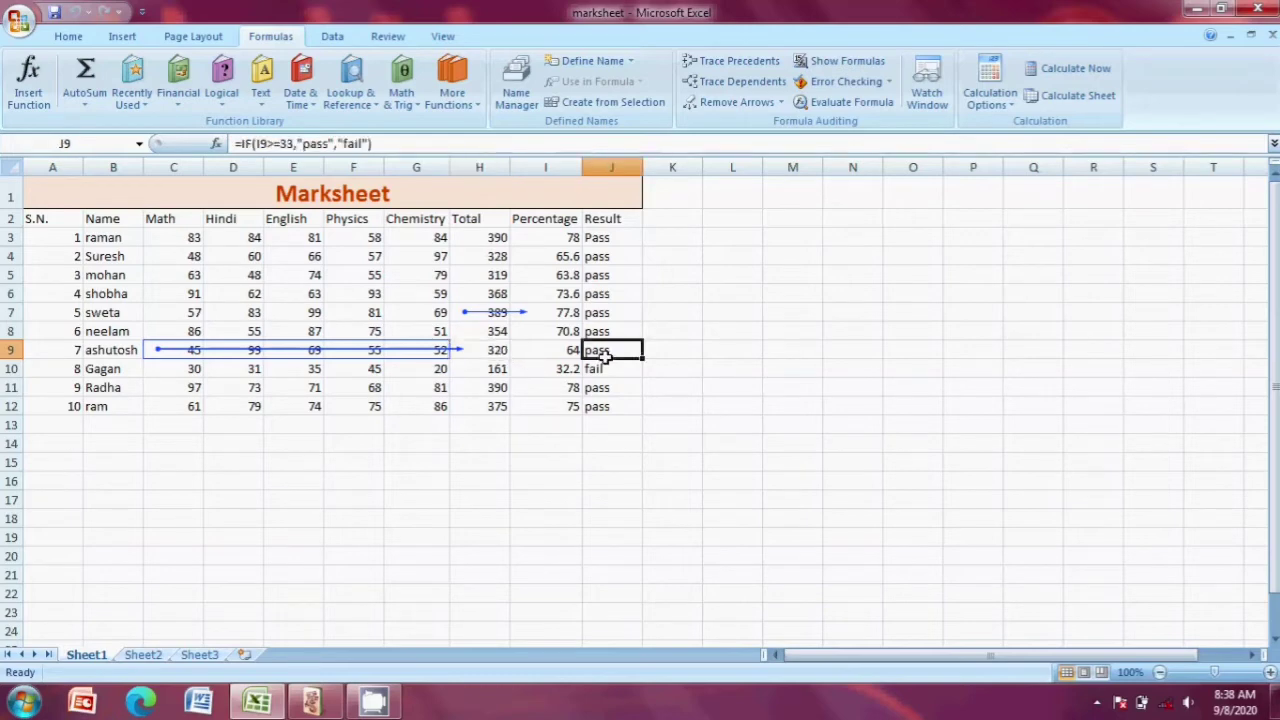
click(743, 67)
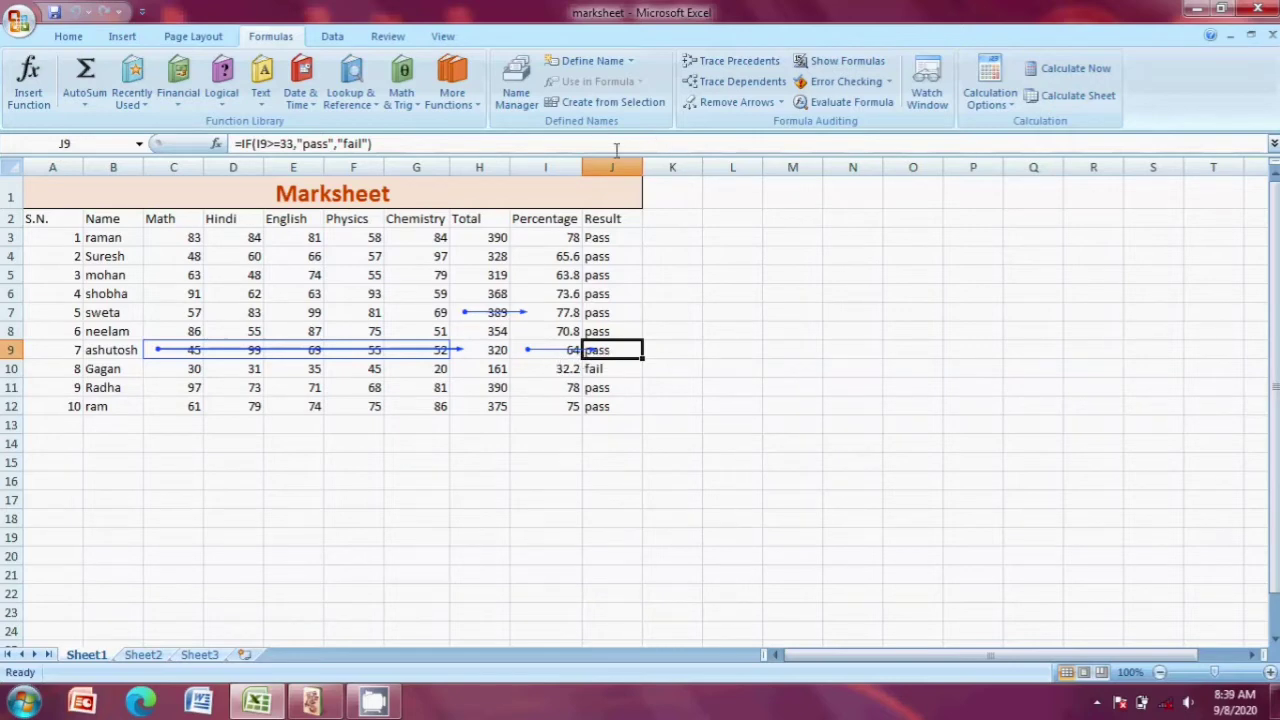
click(594, 260)
click(536, 260)
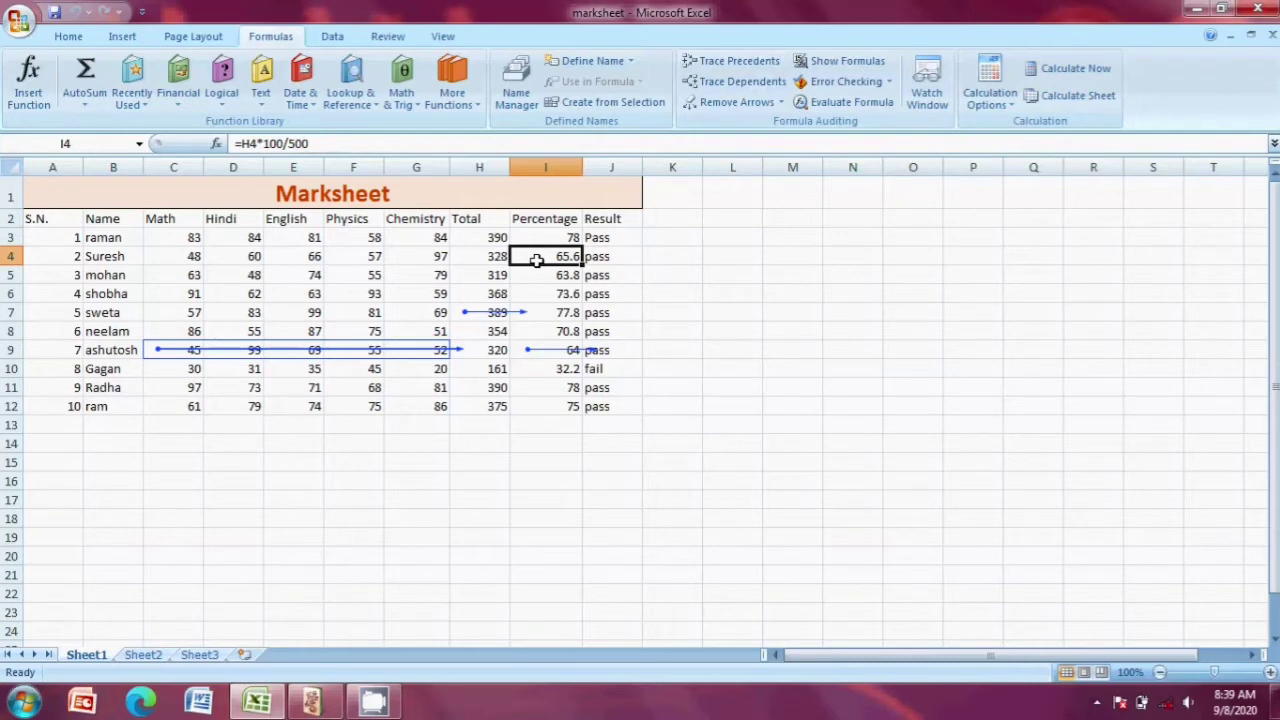
click(730, 60)
Try to trace the precedents of the English mark in E5, and remove all trace arrows from the sheet
click(289, 275)
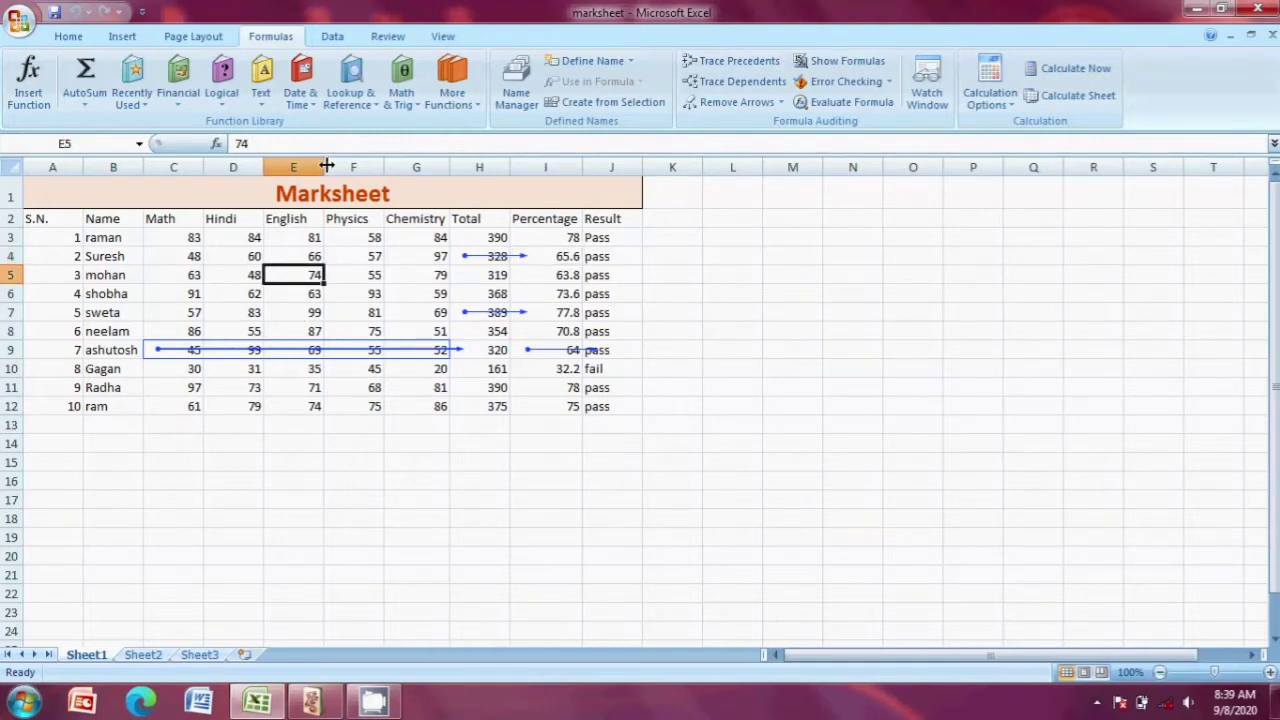
click(752, 63)
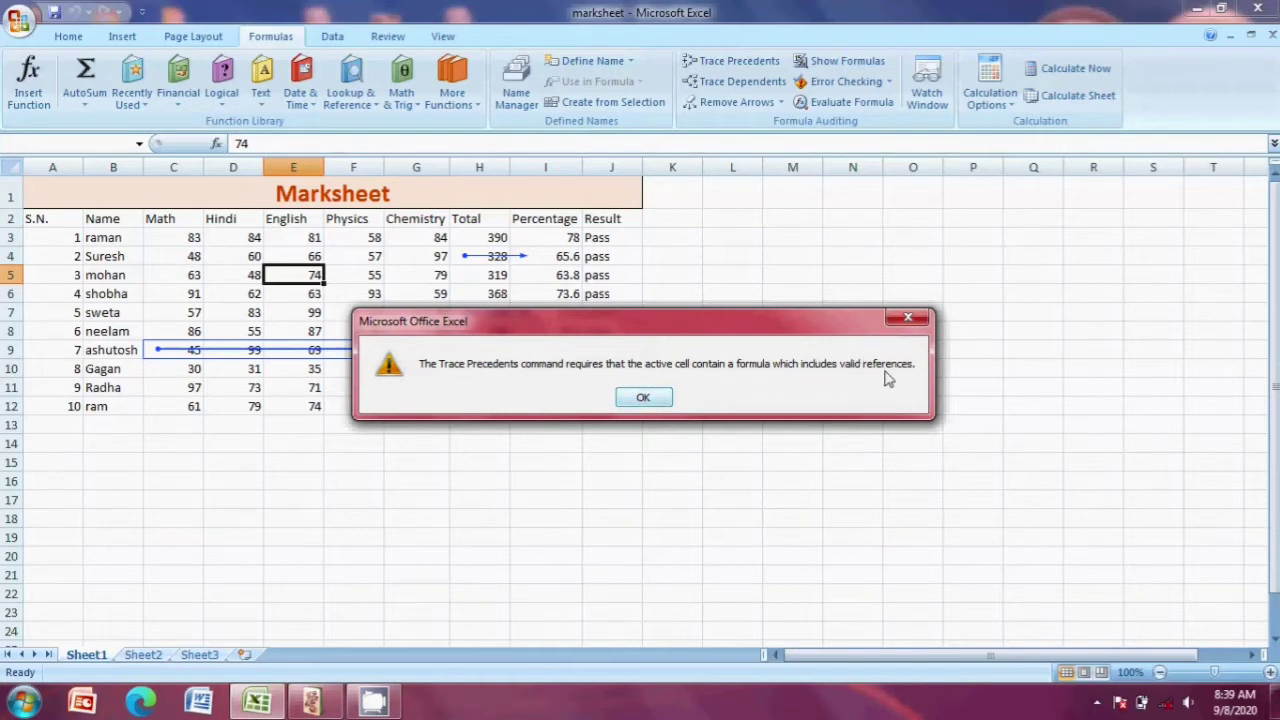
click(645, 400)
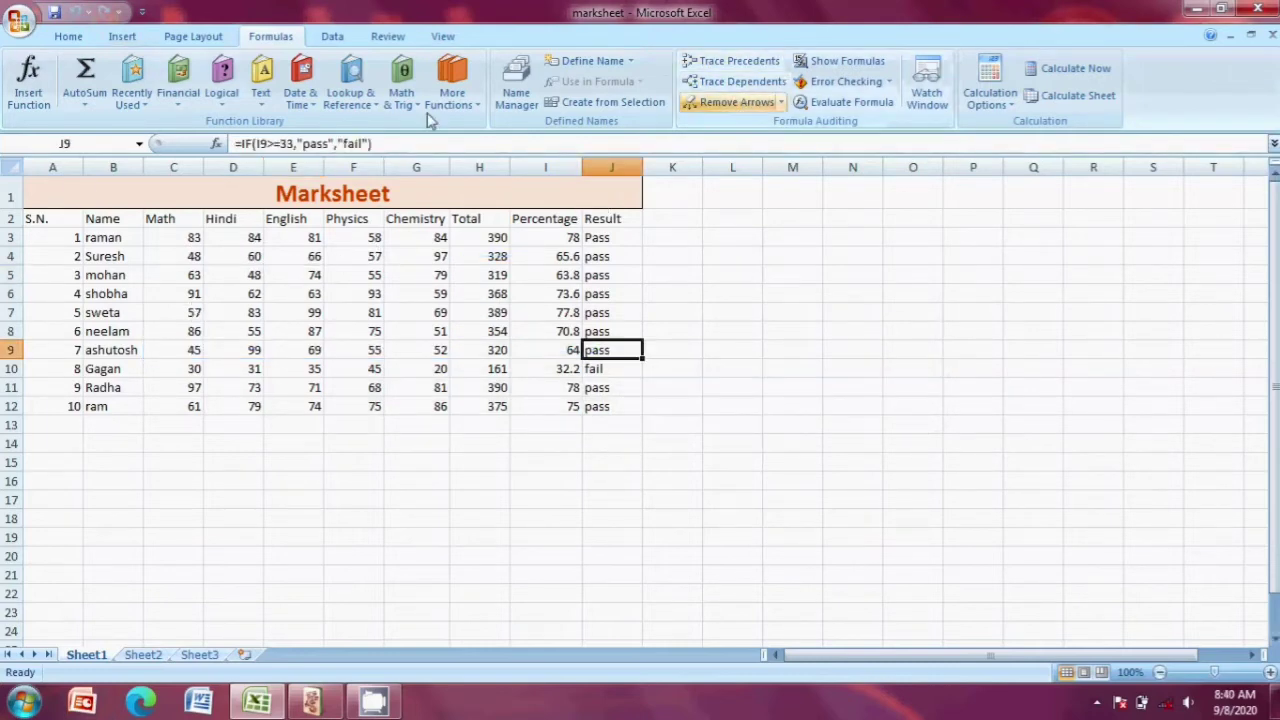
Try to trace the precedents of the Physics mark in F5
click(334, 276)
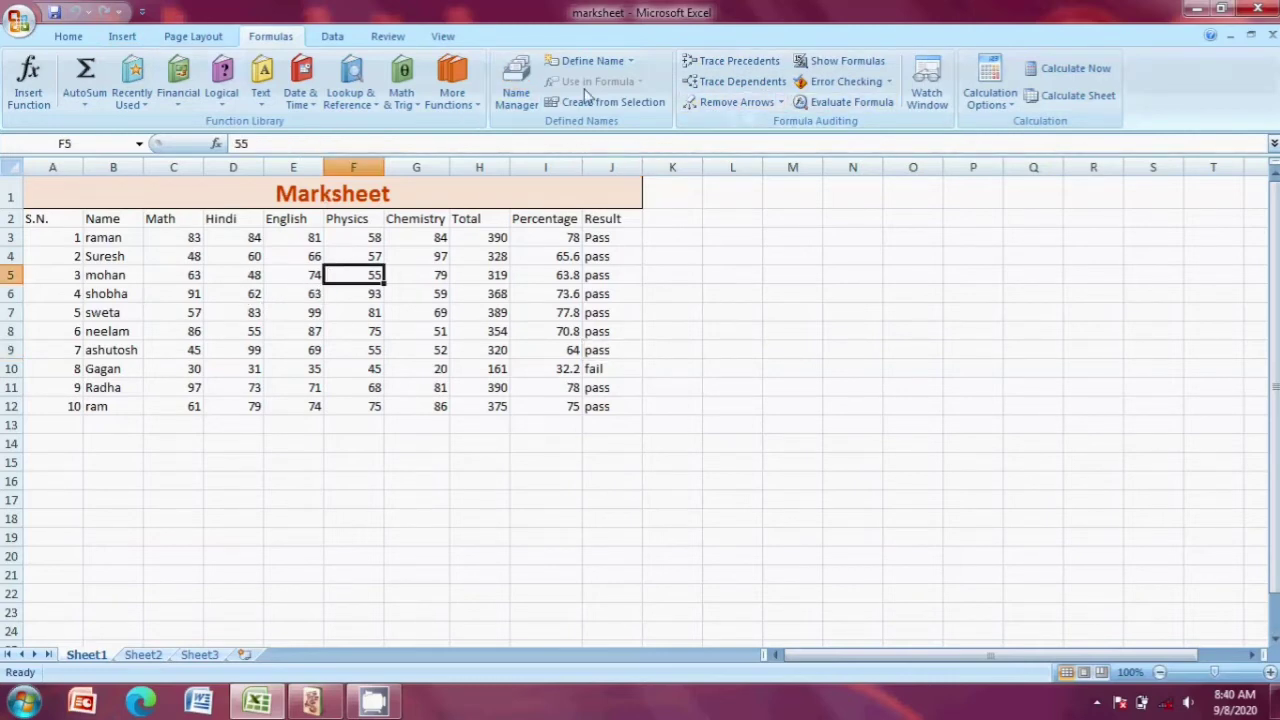
click(739, 61)
click(905, 317)
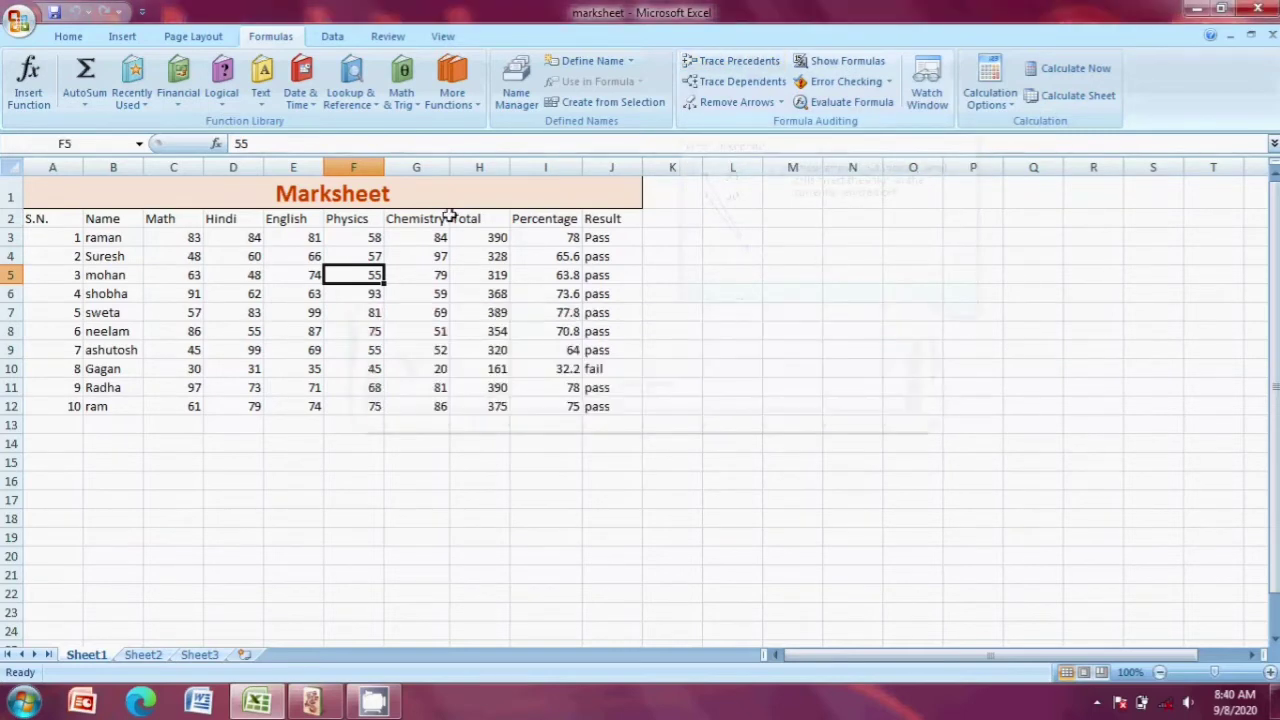
Trace the dependents of the English mark in E9 through two levels, and those of the Math mark in C7
double_click(243, 313)
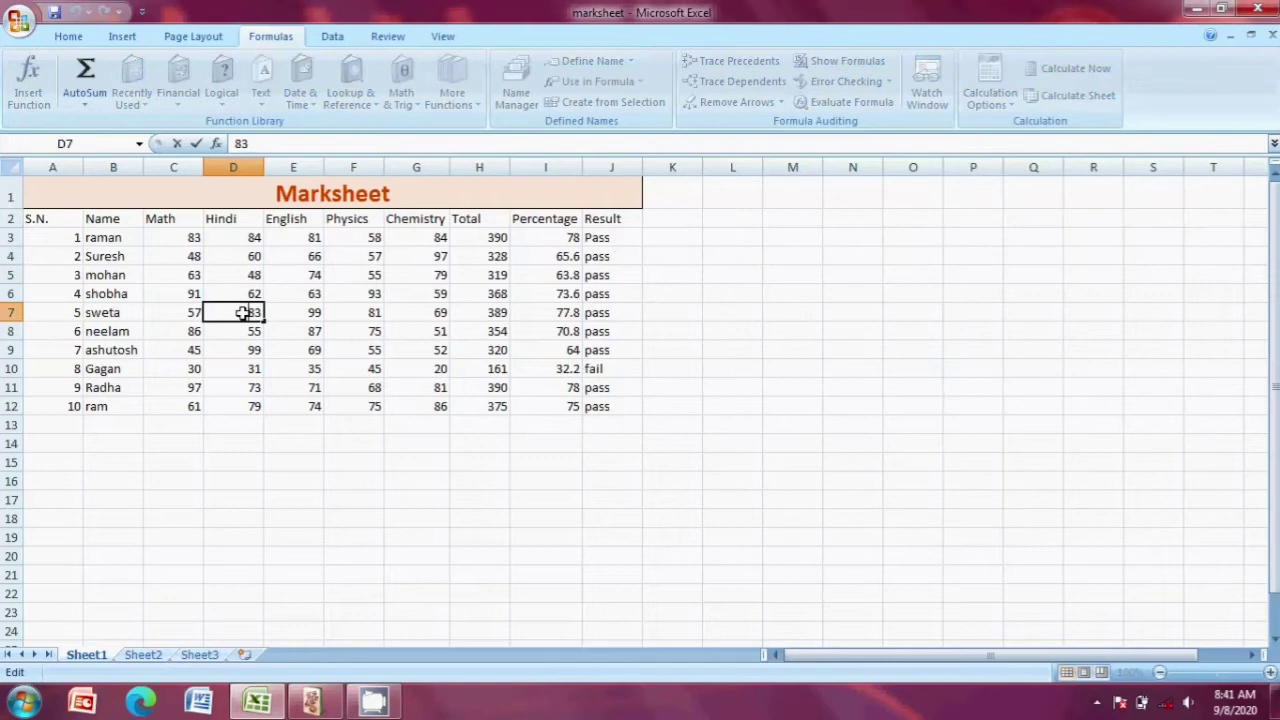
click(292, 348)
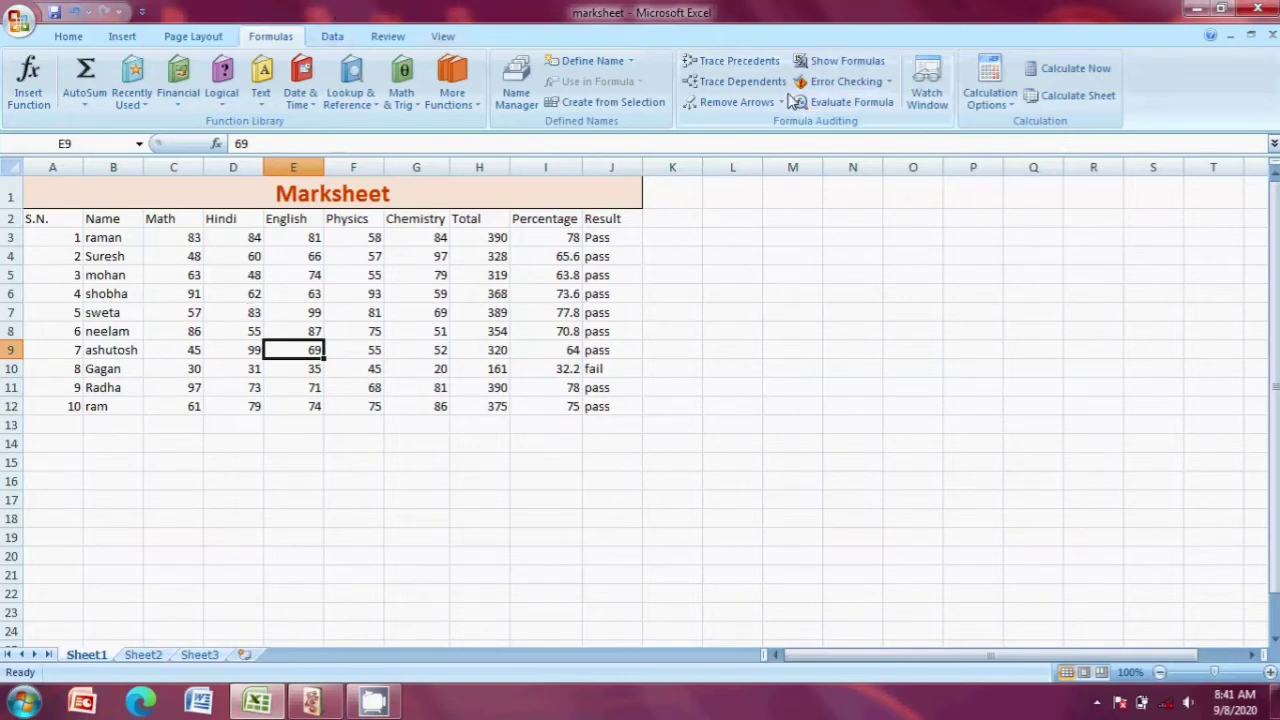
click(735, 82)
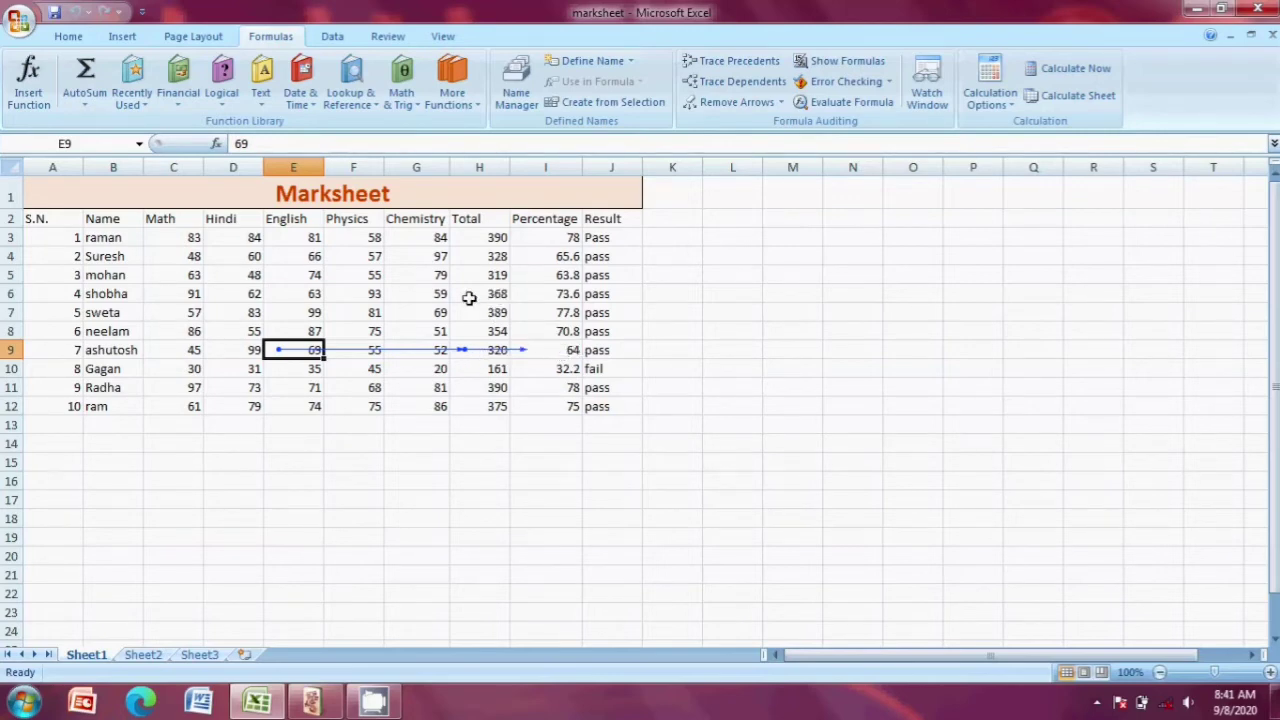
click(181, 310)
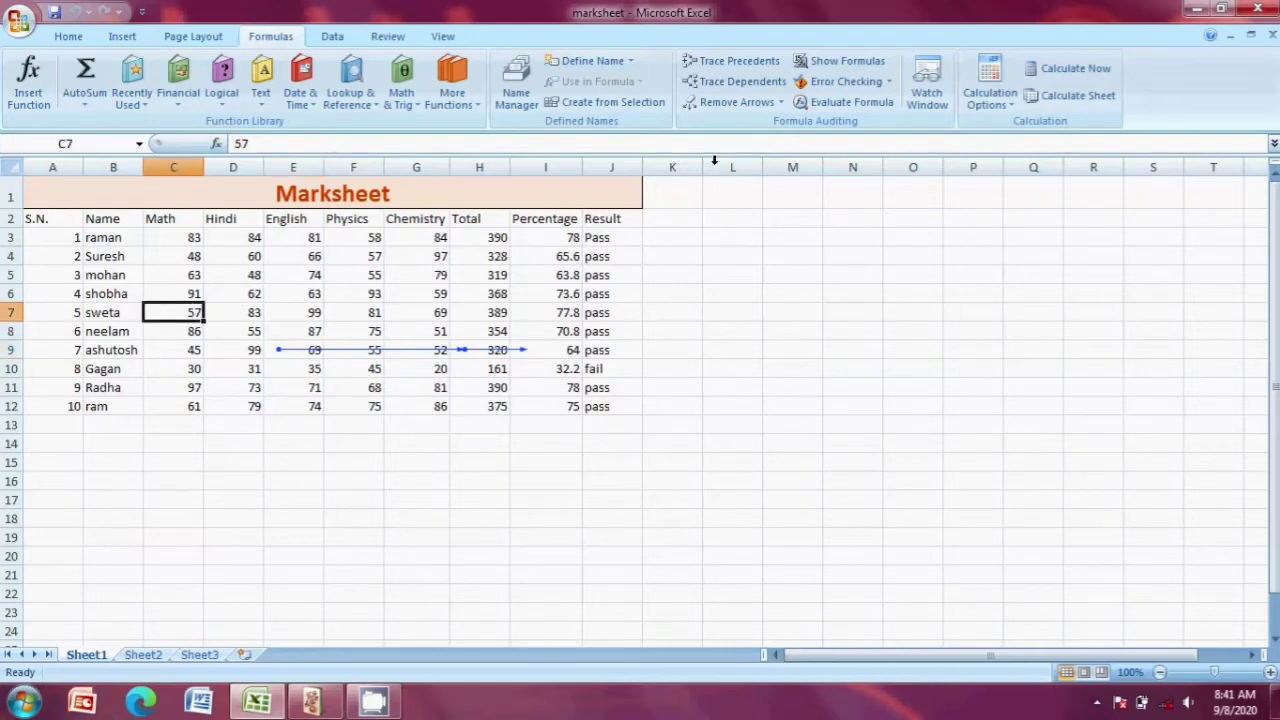
click(745, 82)
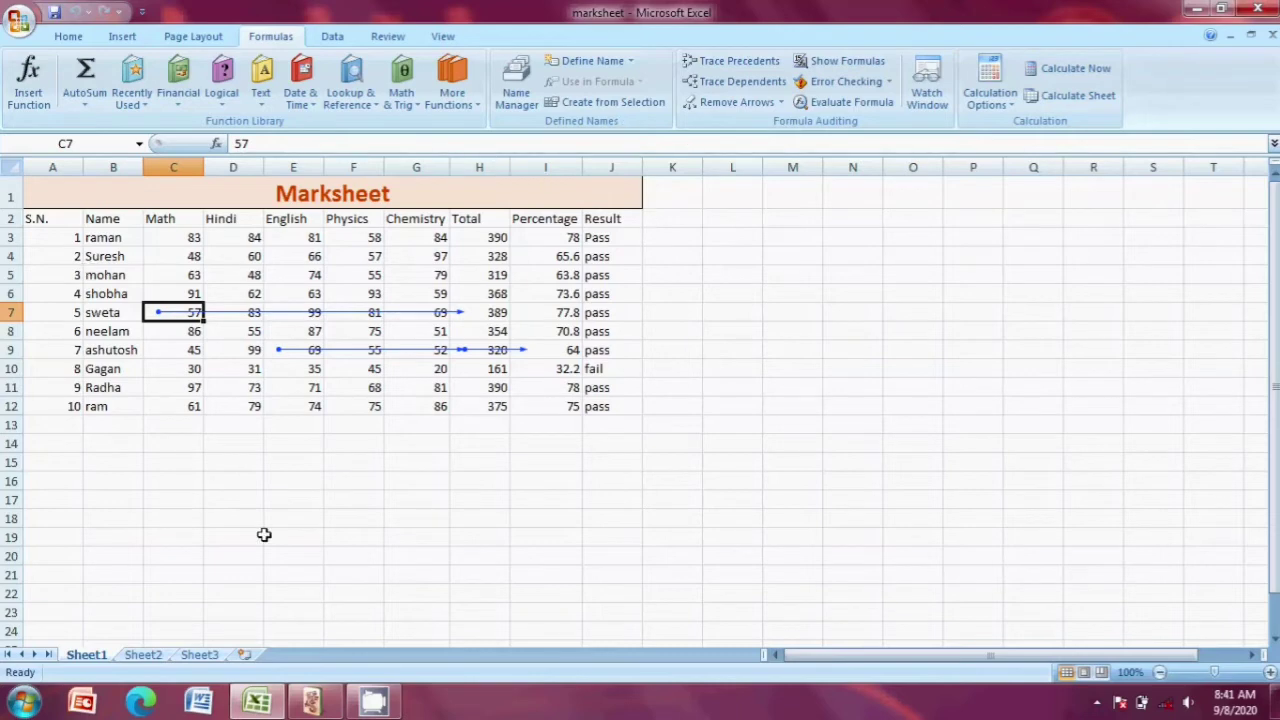
Enter the formula =C4*E5/F6-C9 in the empty cell F16 below the marks table
double_click(300, 517)
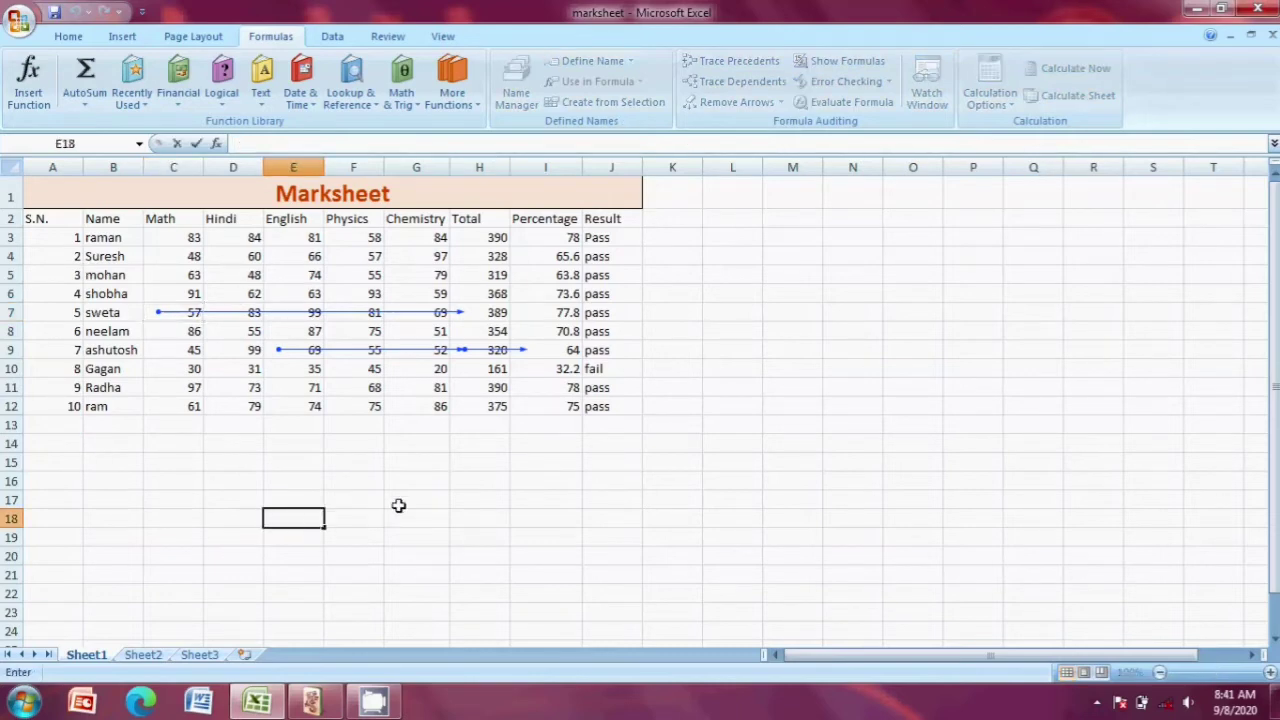
double_click(366, 481)
click(374, 506)
click(354, 476)
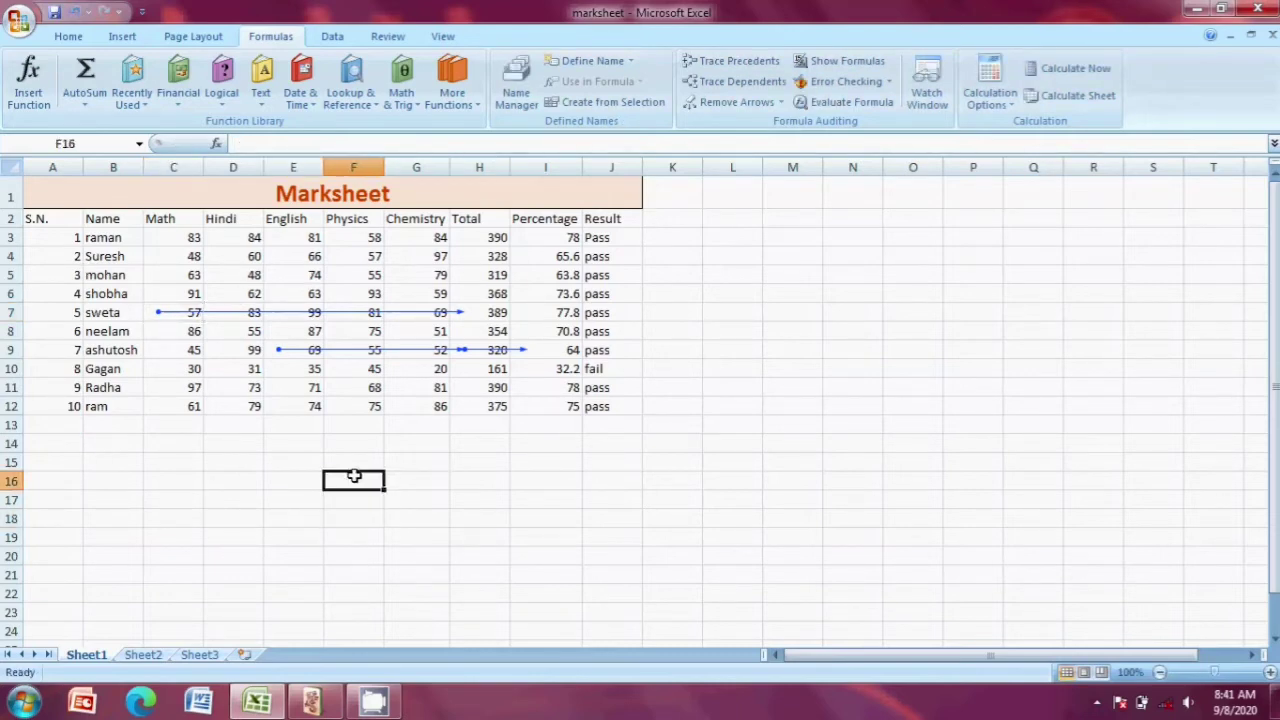
text(=)
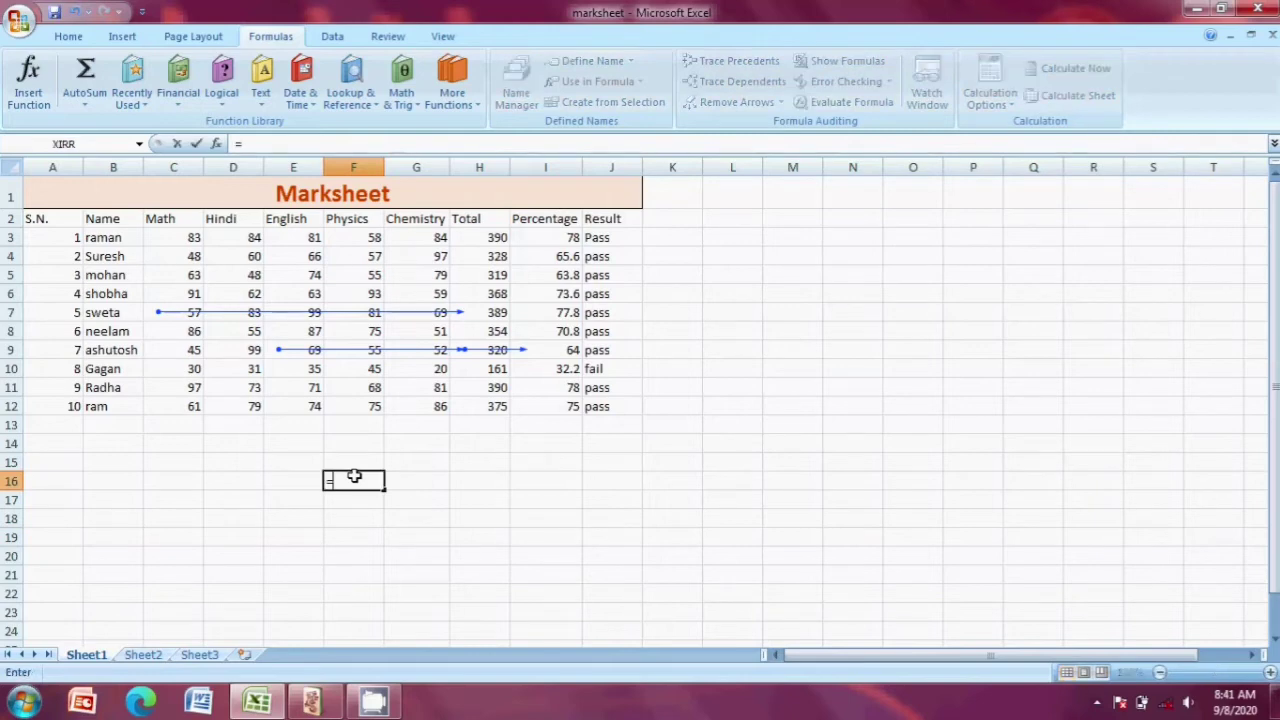
click(173, 259)
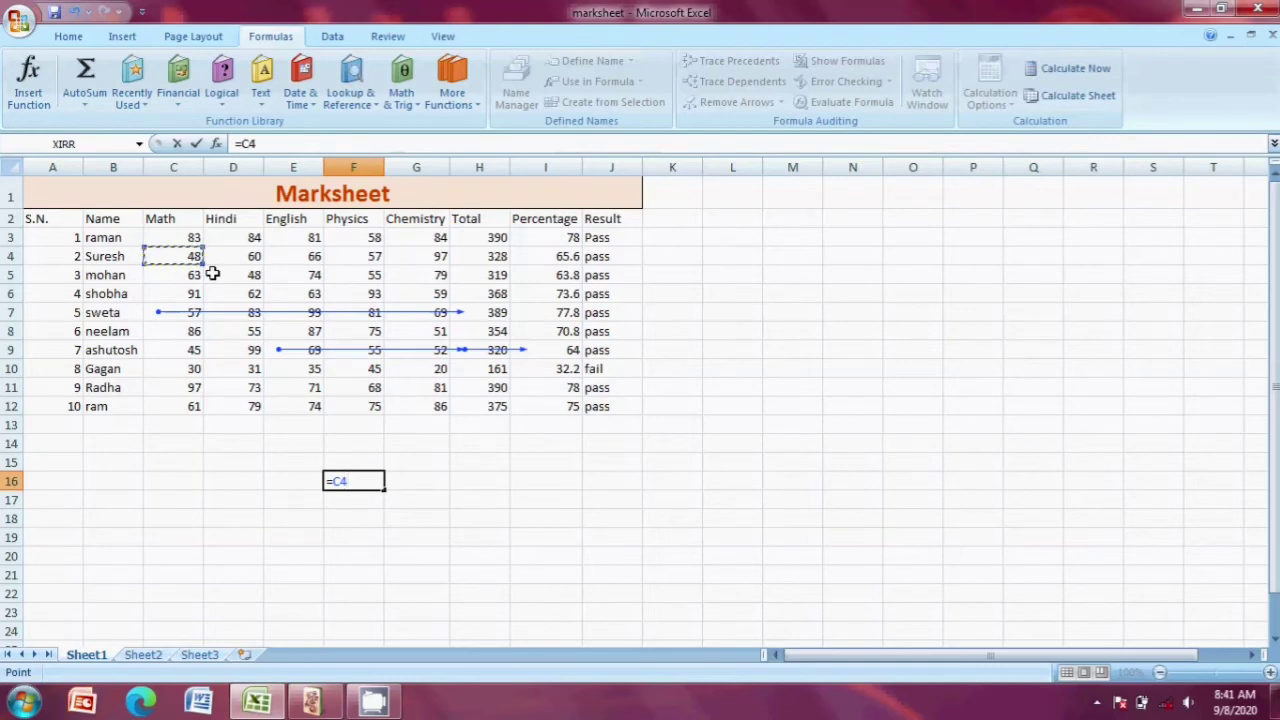
text(*)
click(298, 276)
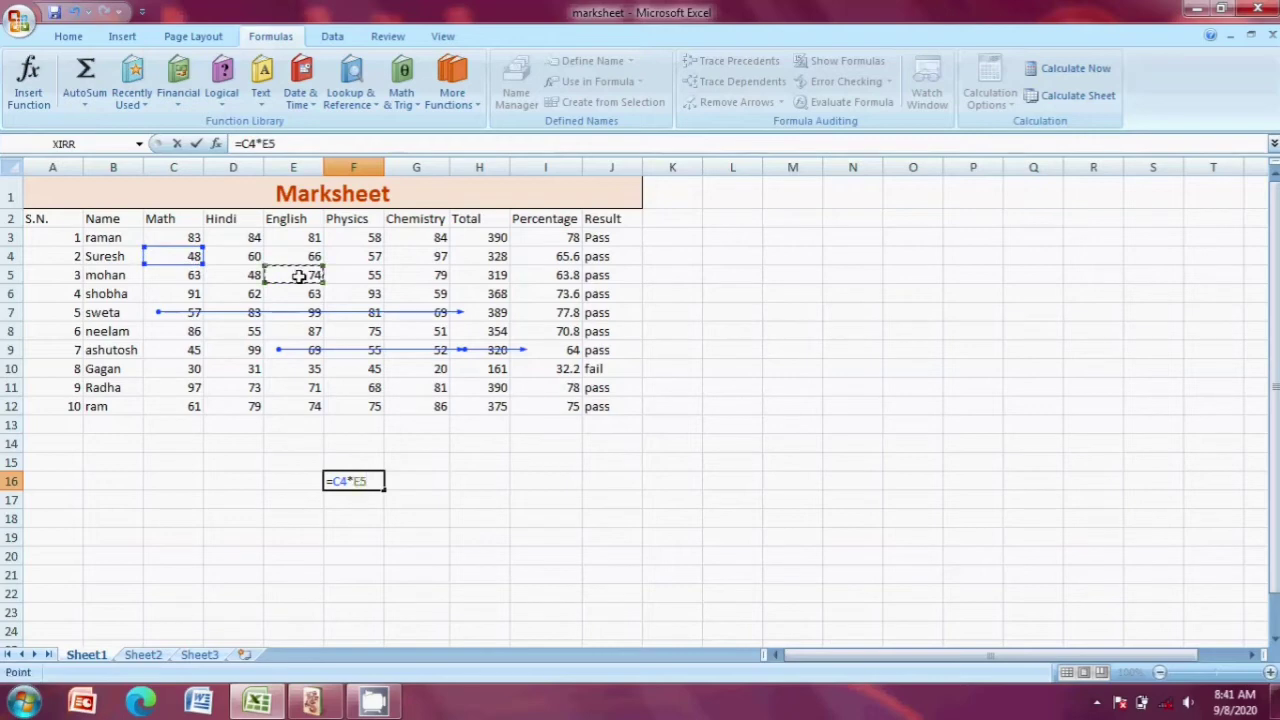
text(/)
click(380, 295)
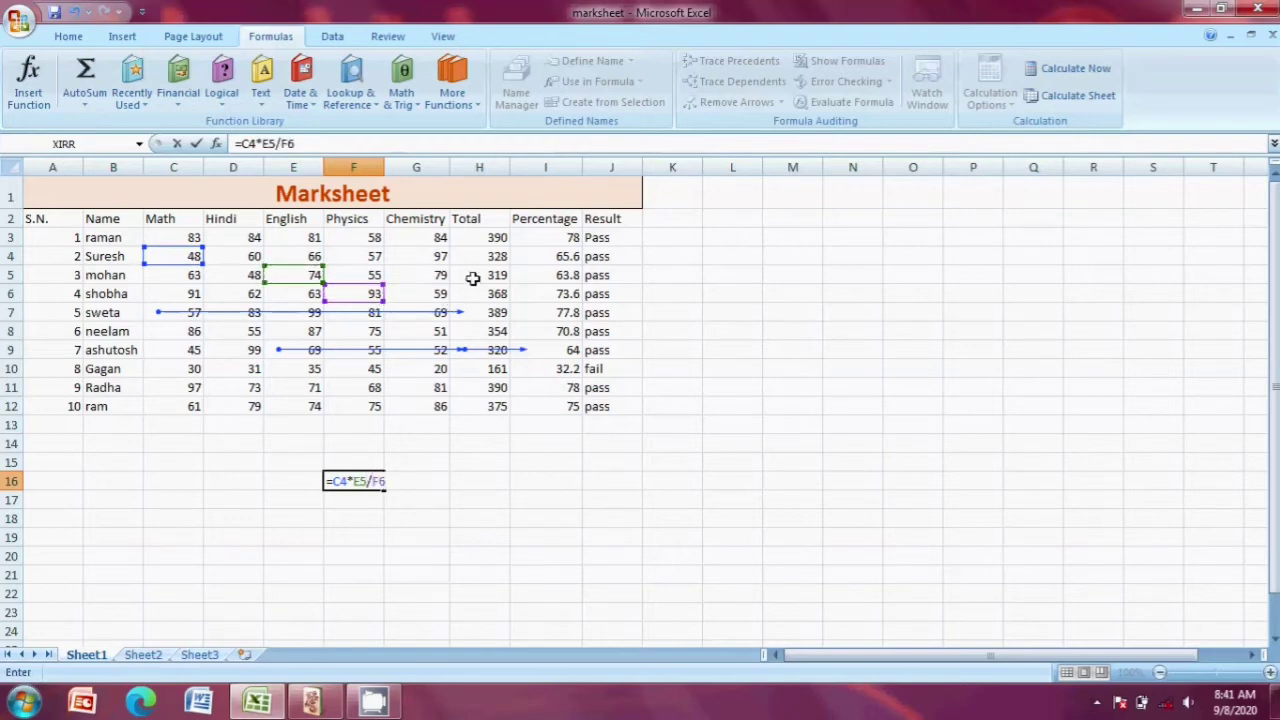
click(190, 351)
key(Return)
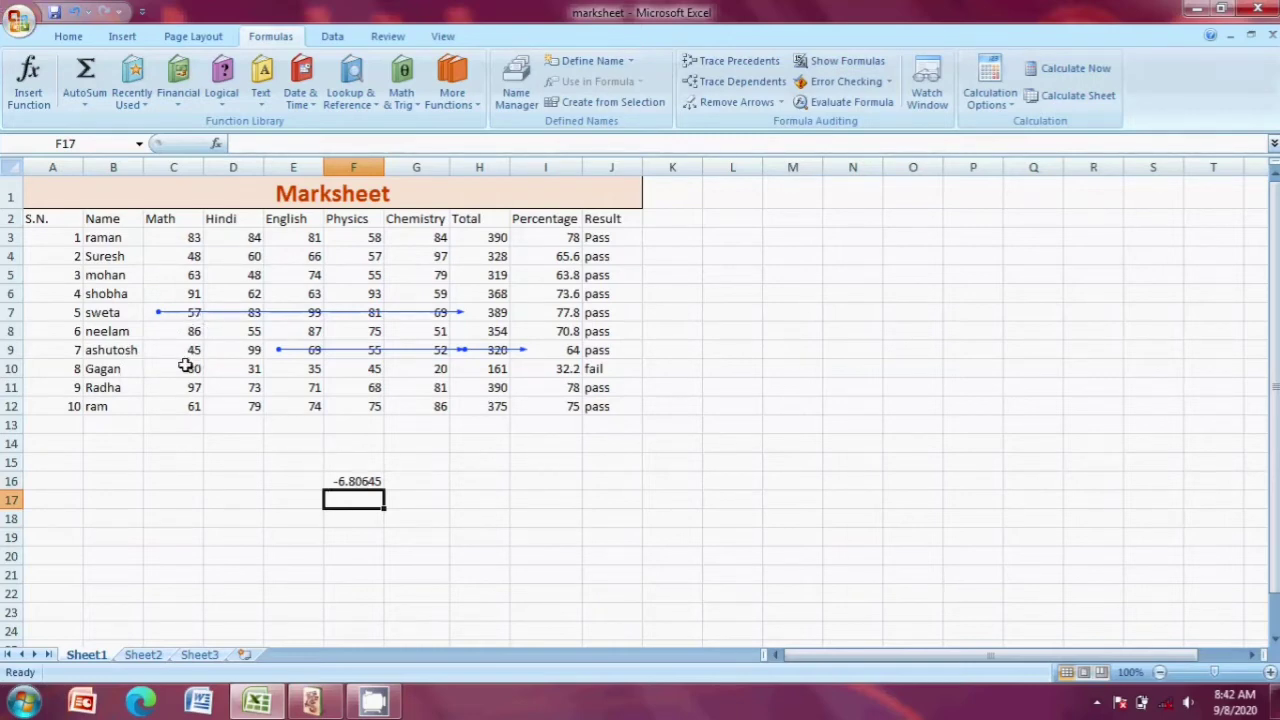
Try to trace the dependents of the new formula in F16
click(358, 481)
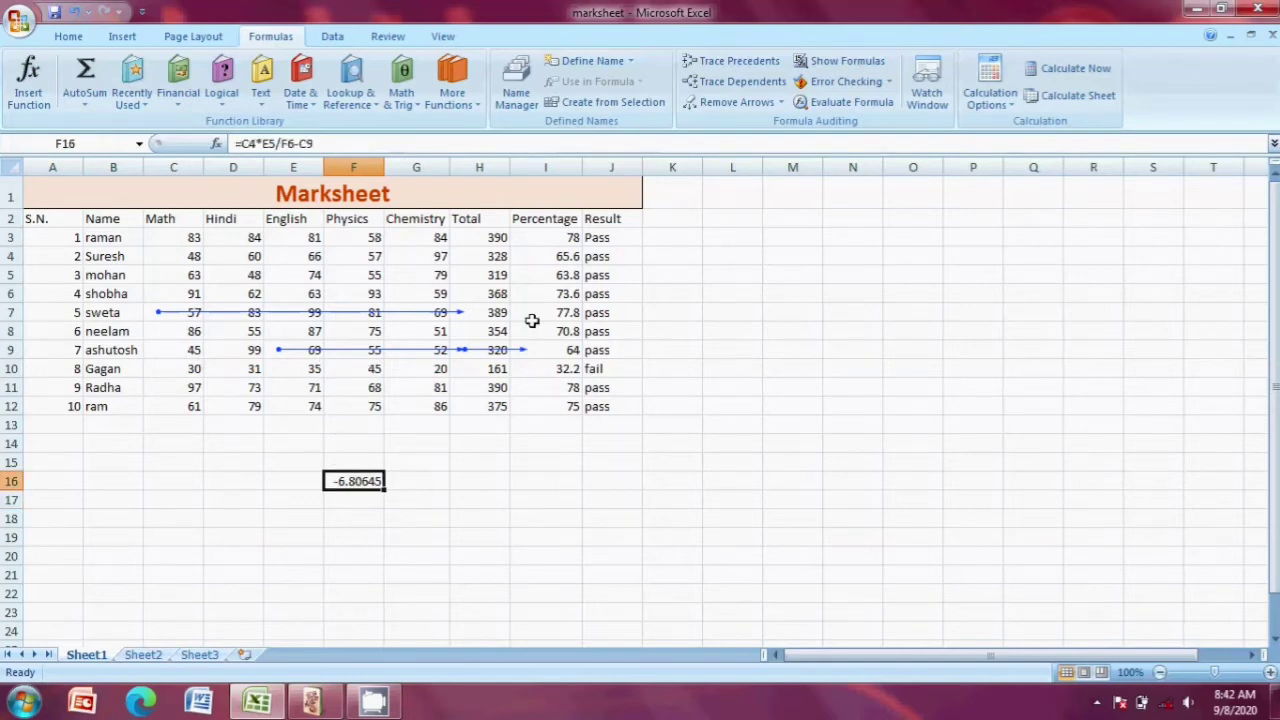
click(762, 85)
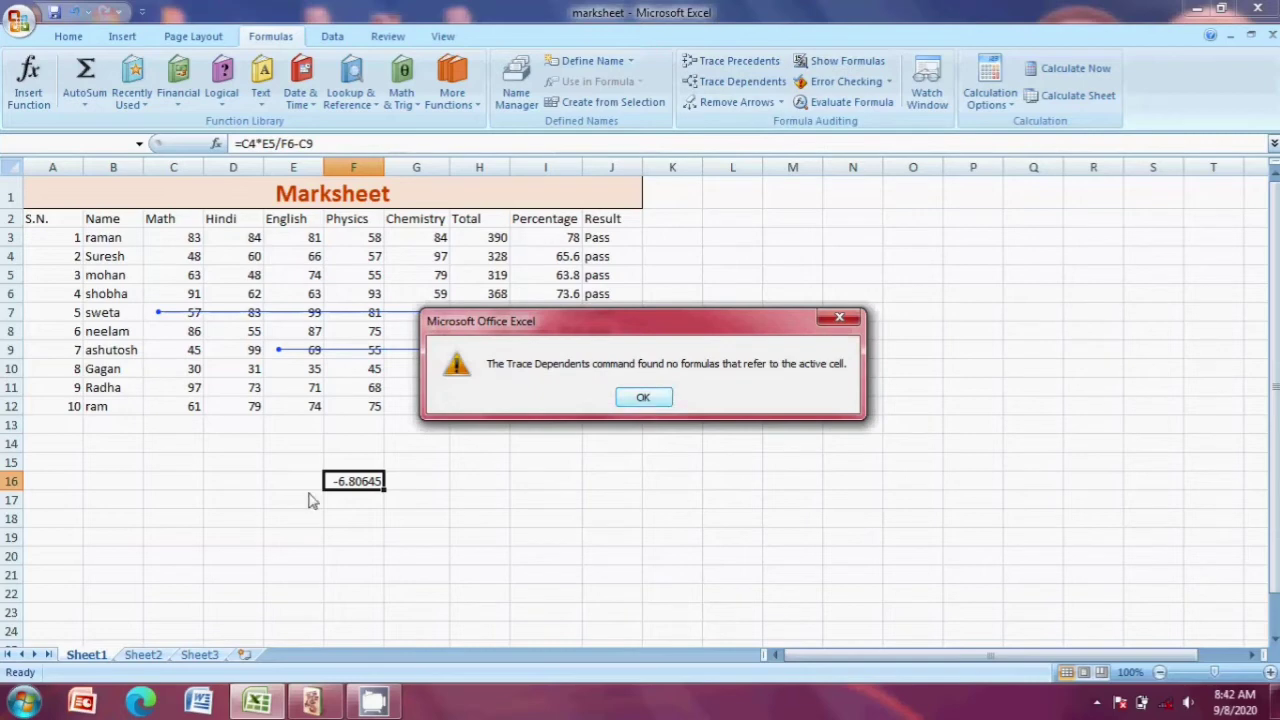
click(636, 401)
click(632, 410)
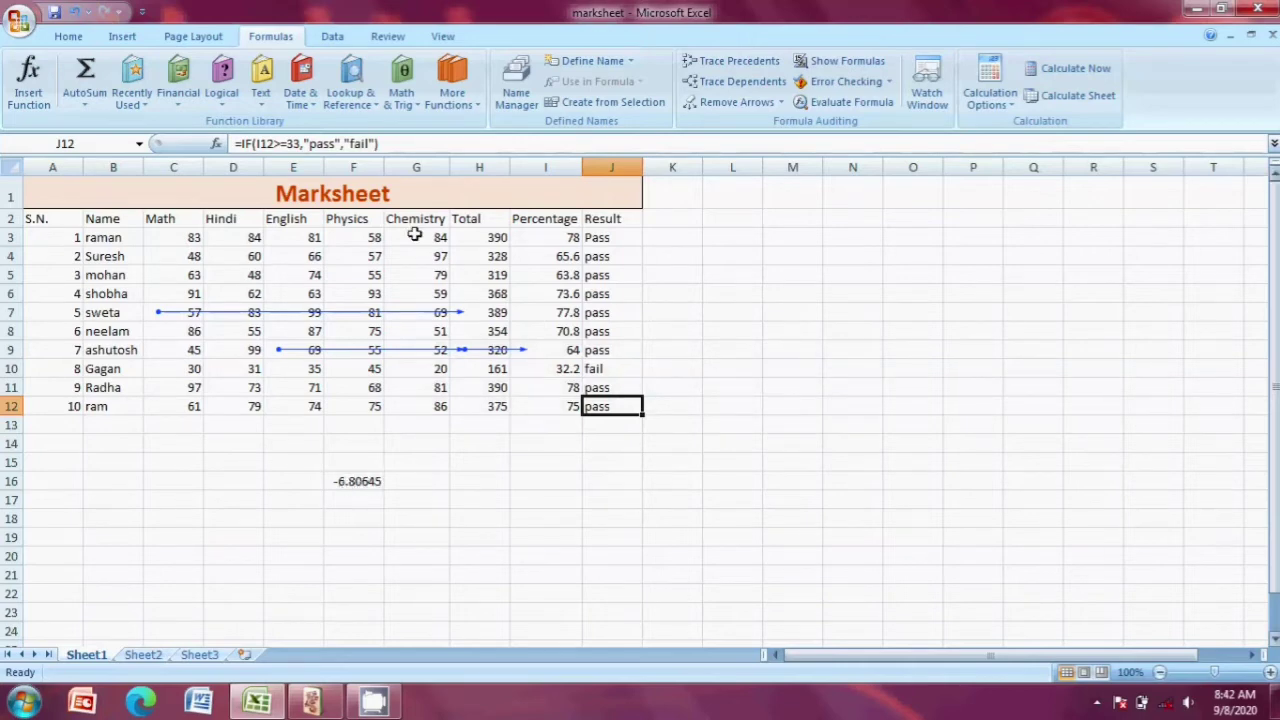
Trace the dependents of the Math mark in C4
click(375, 484)
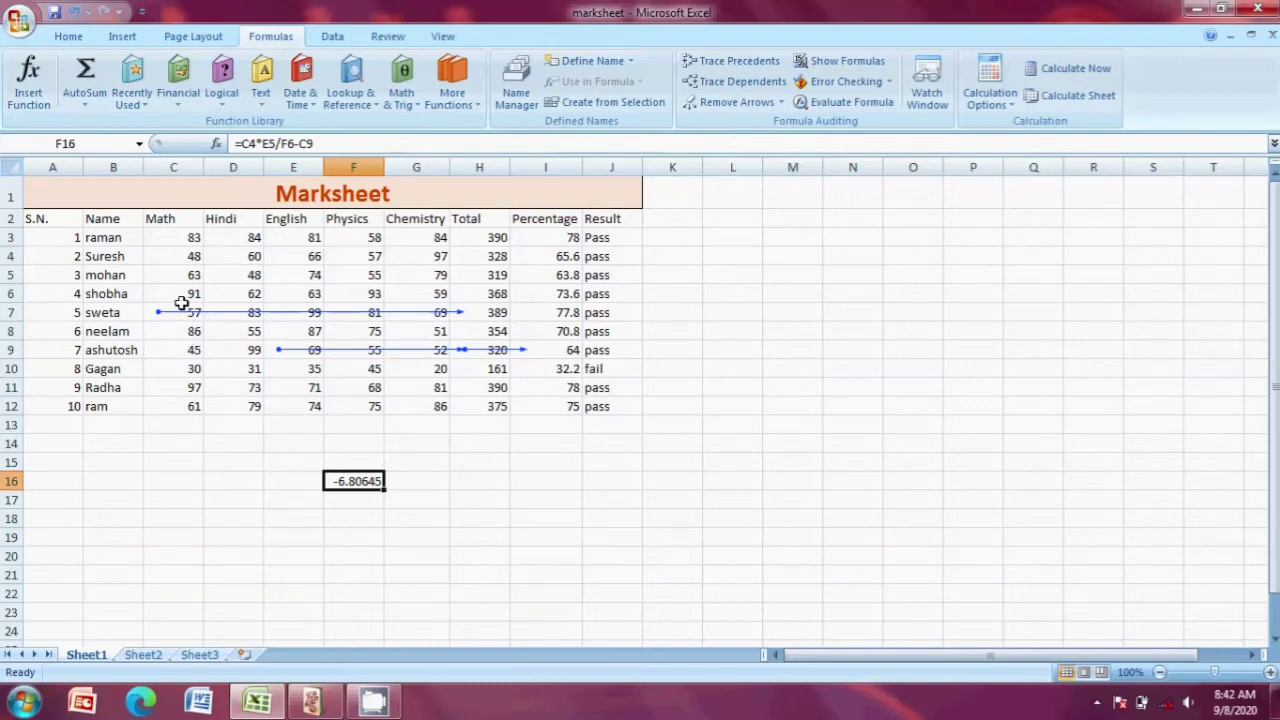
click(178, 257)
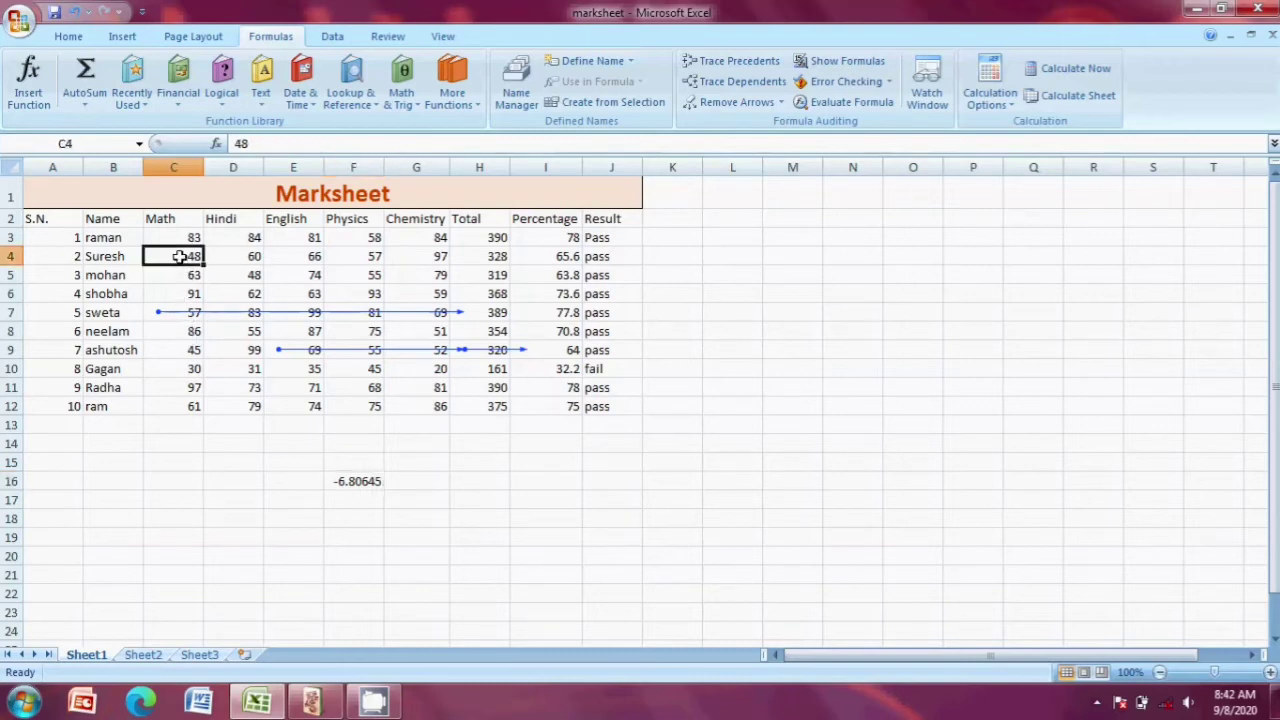
click(712, 81)
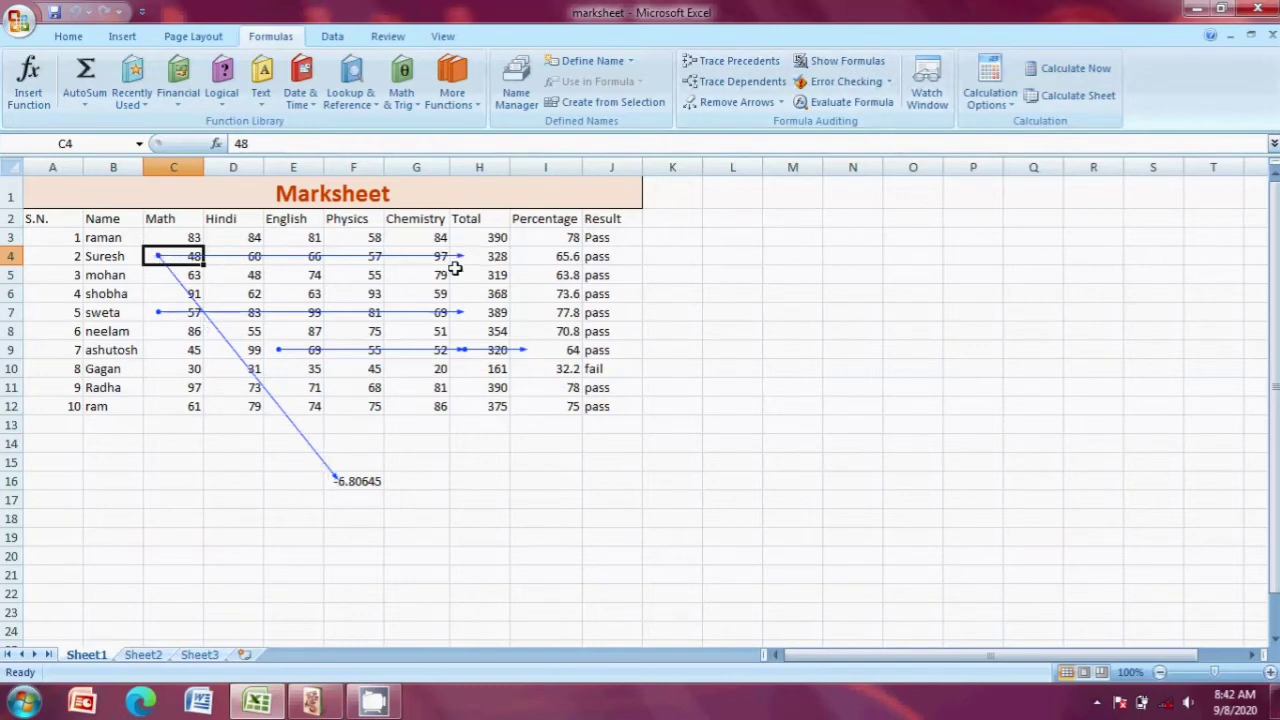
Try to trace the precedents of the Math mark in C10
click(173, 368)
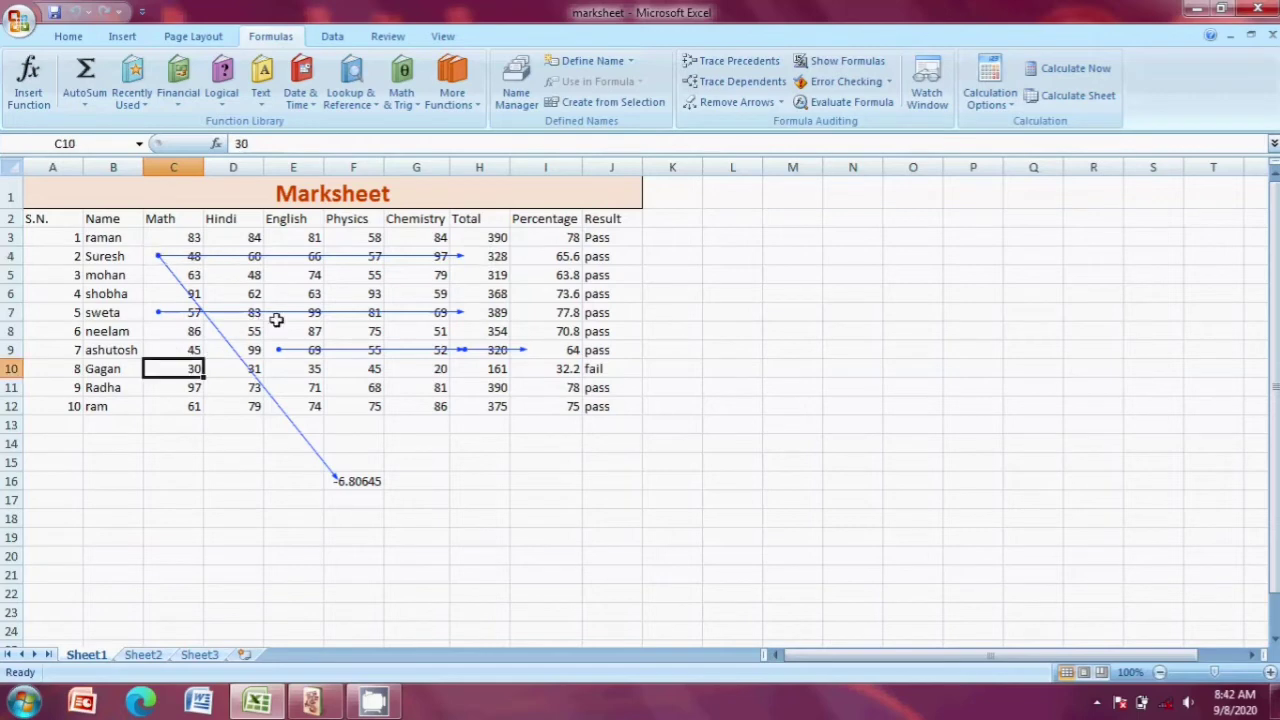
click(730, 62)
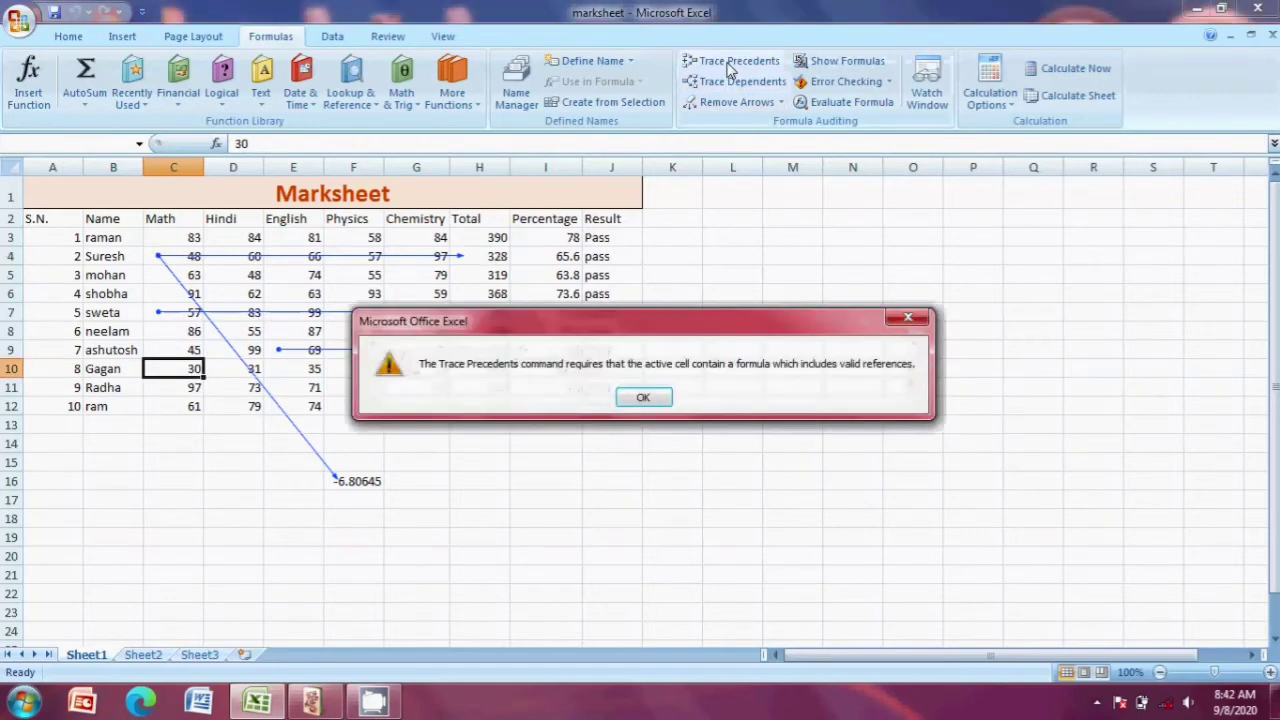
click(645, 398)
click(647, 402)
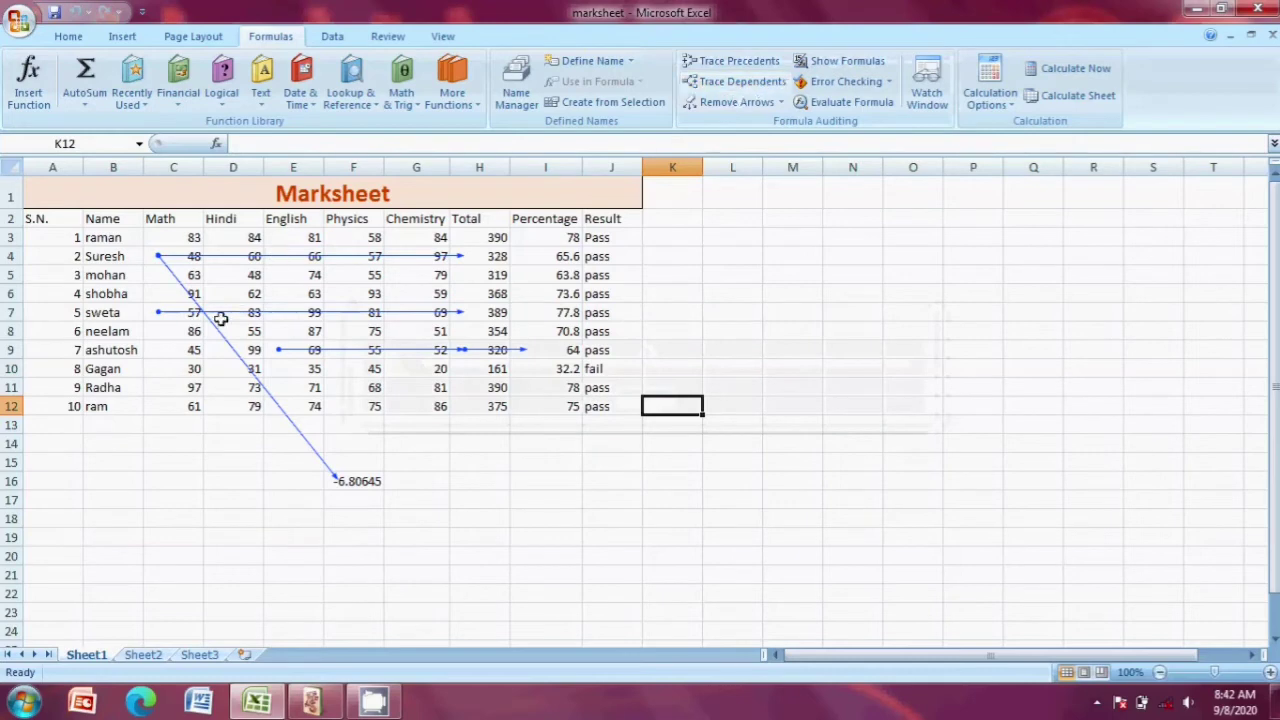
Trace the dependents of the Math marks in C10 and C3, and those of the English mark in E5 through two levels
click(152, 370)
click(738, 81)
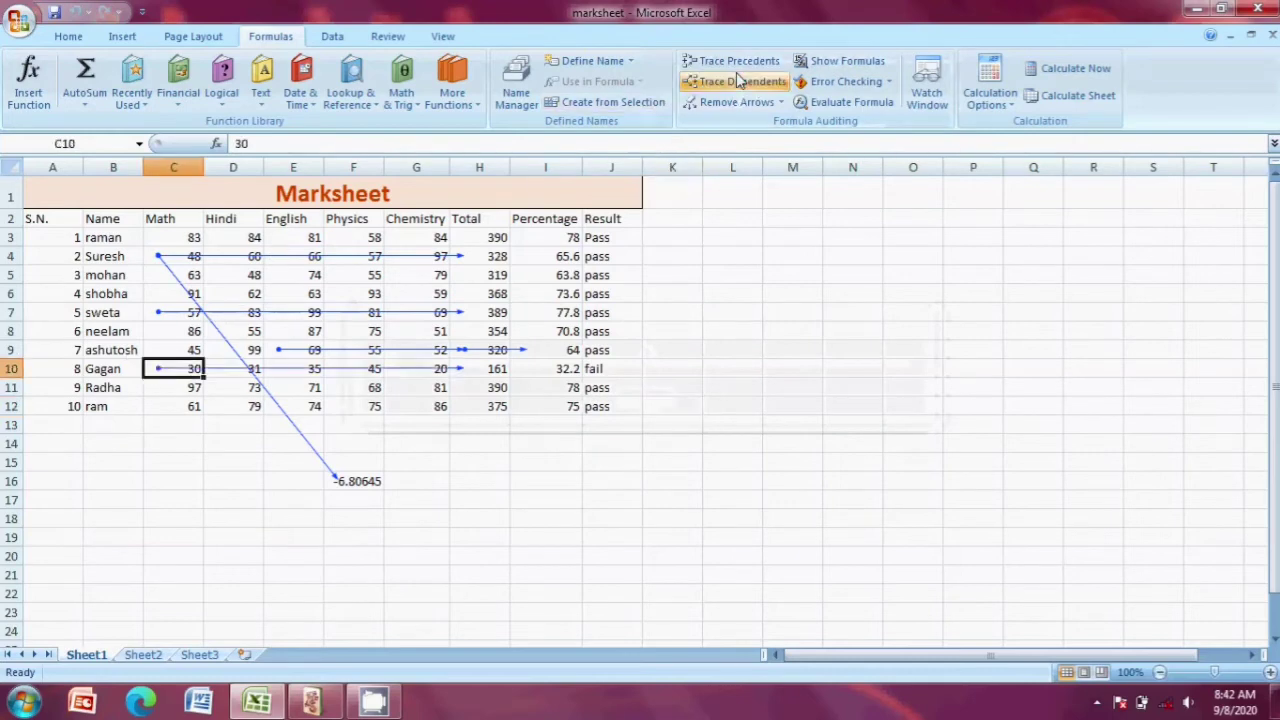
click(188, 240)
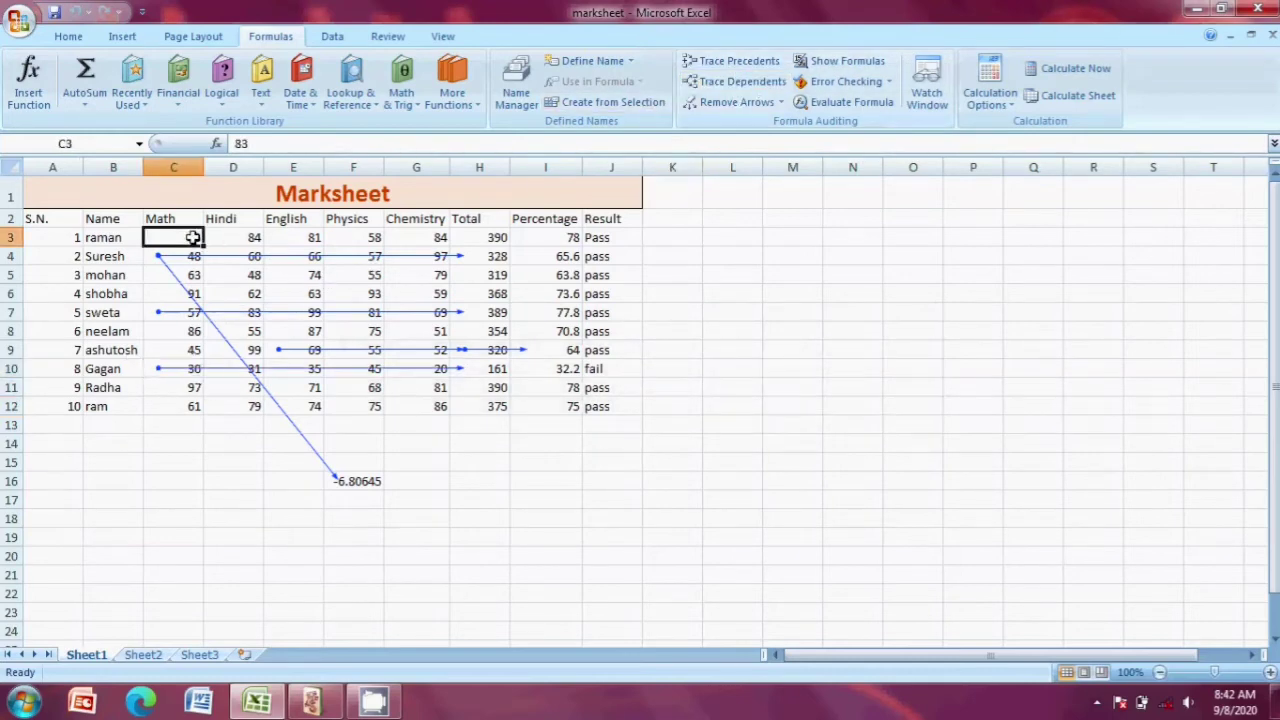
click(740, 82)
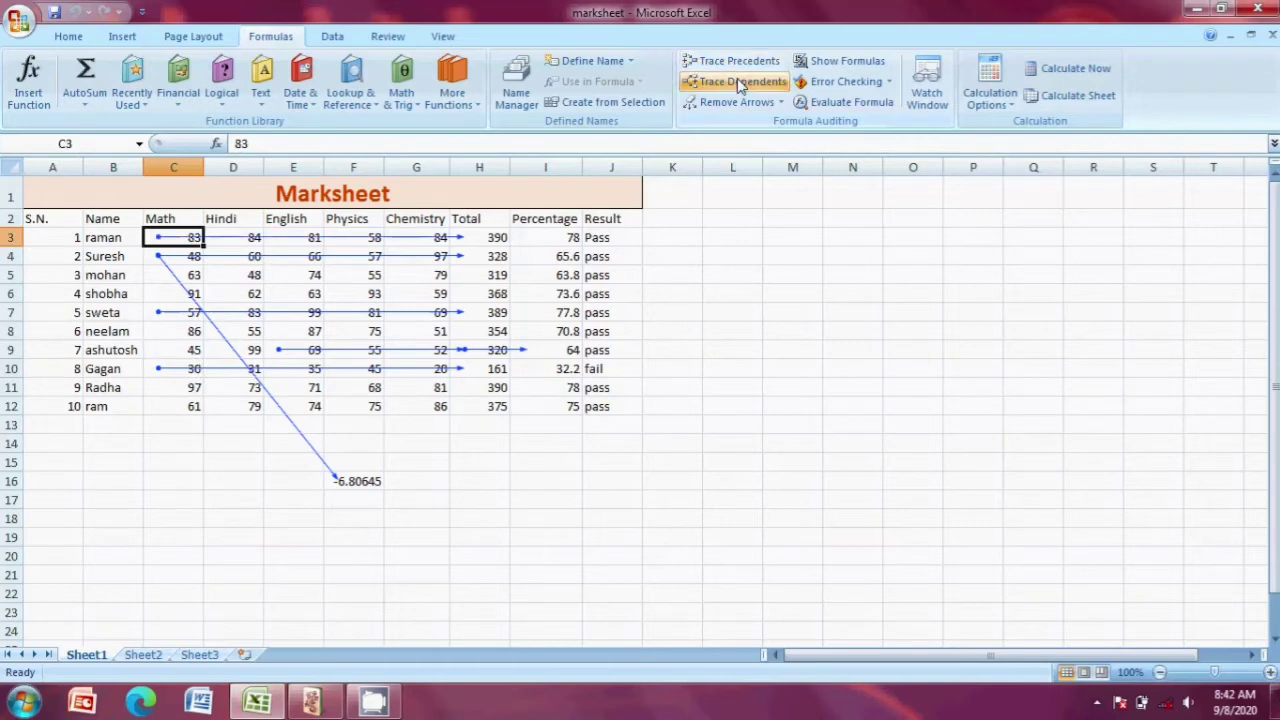
click(318, 276)
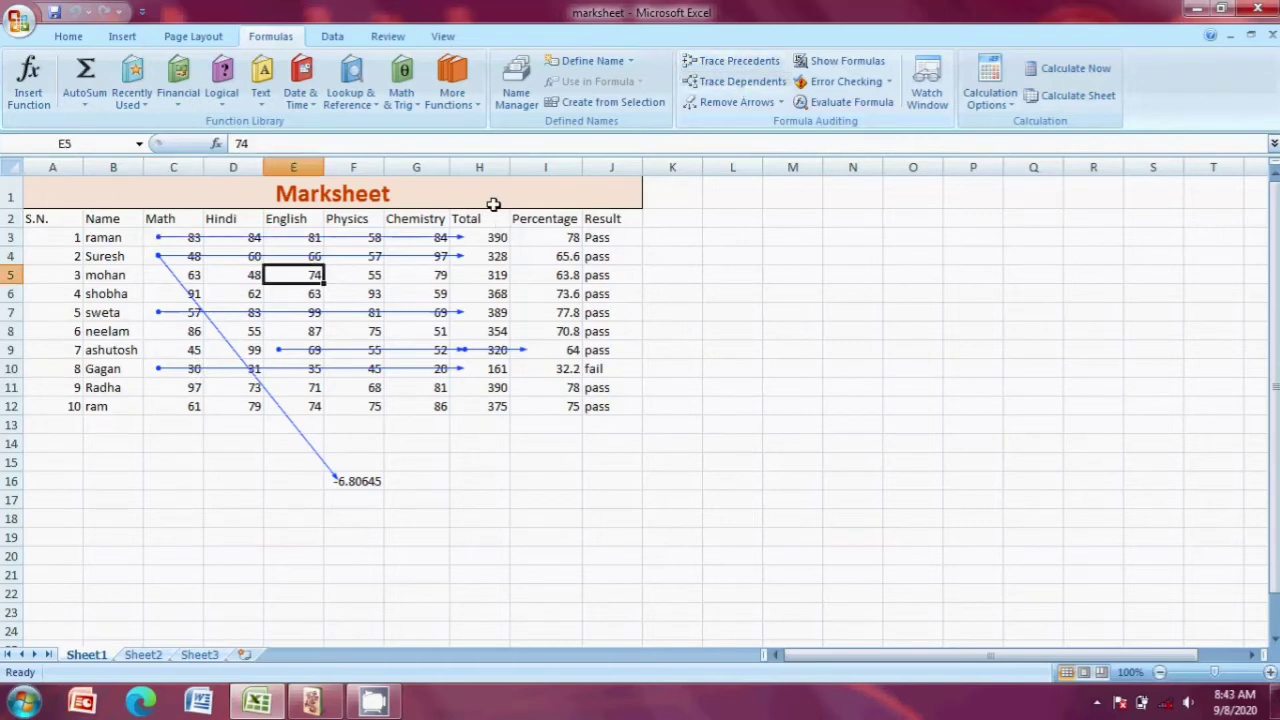
click(748, 86)
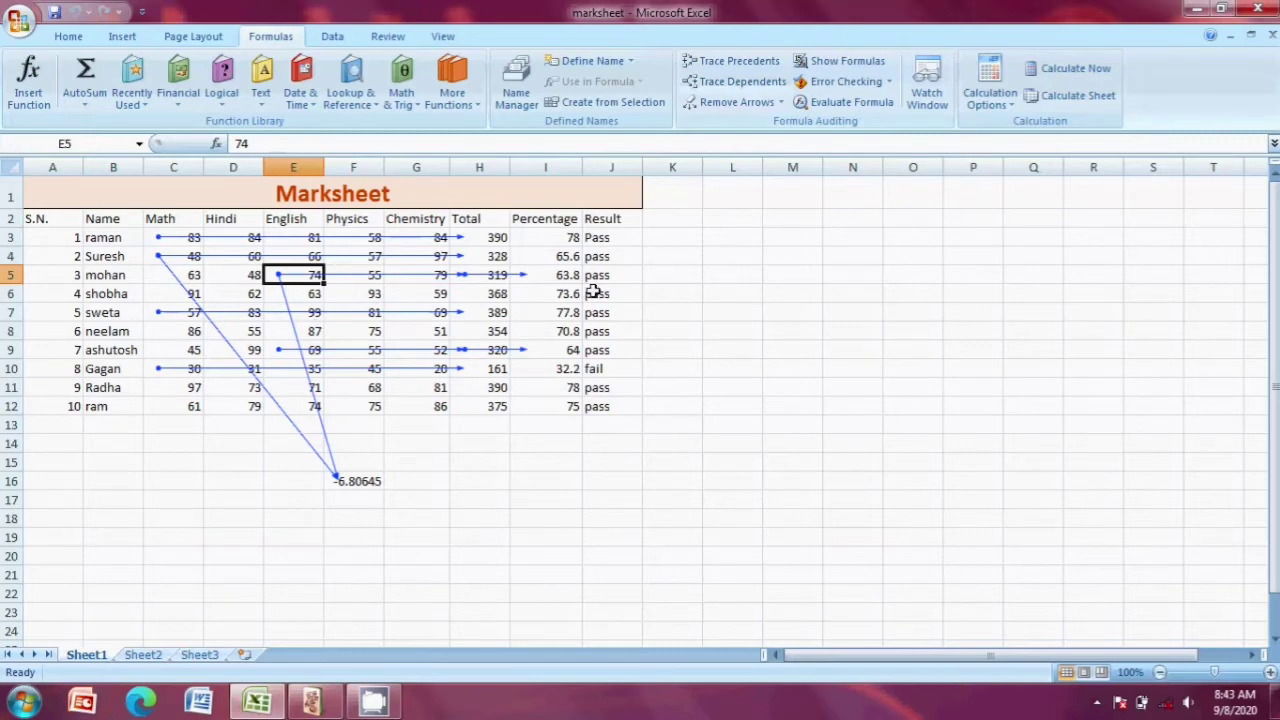
Clear all trace arrows from the sheet and trace the precedents of the formula in F16
click(354, 481)
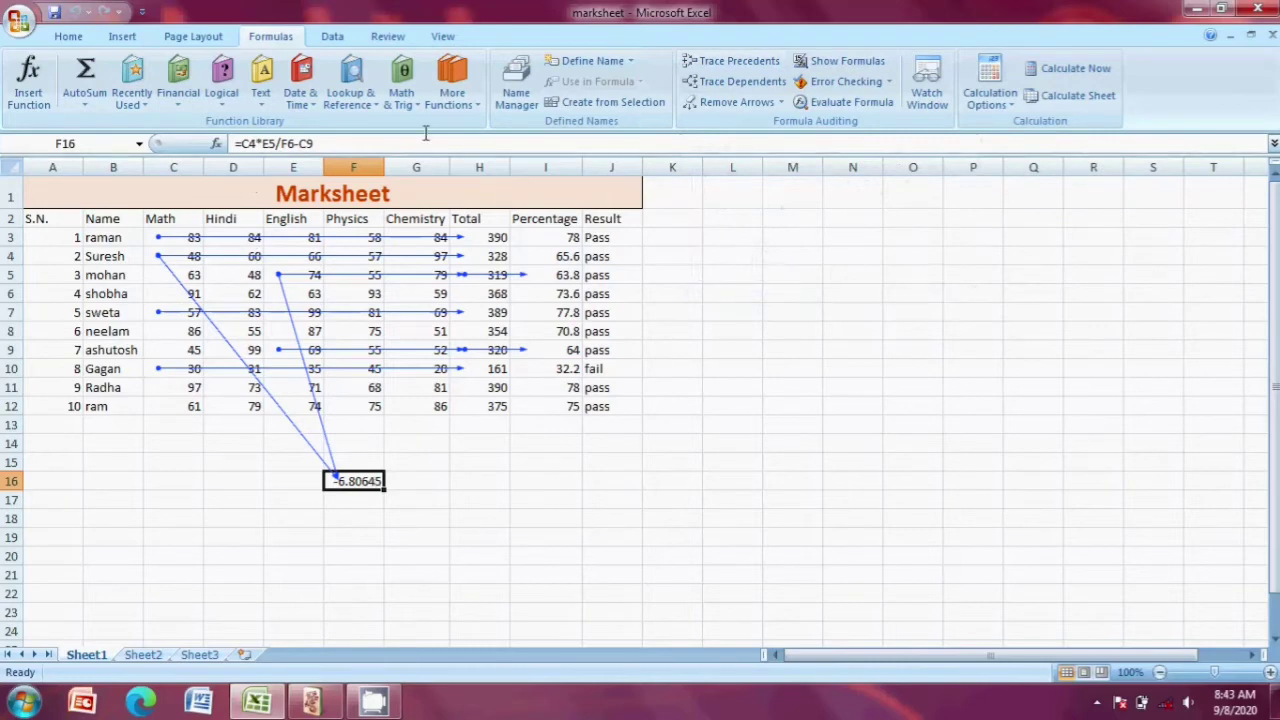
click(740, 104)
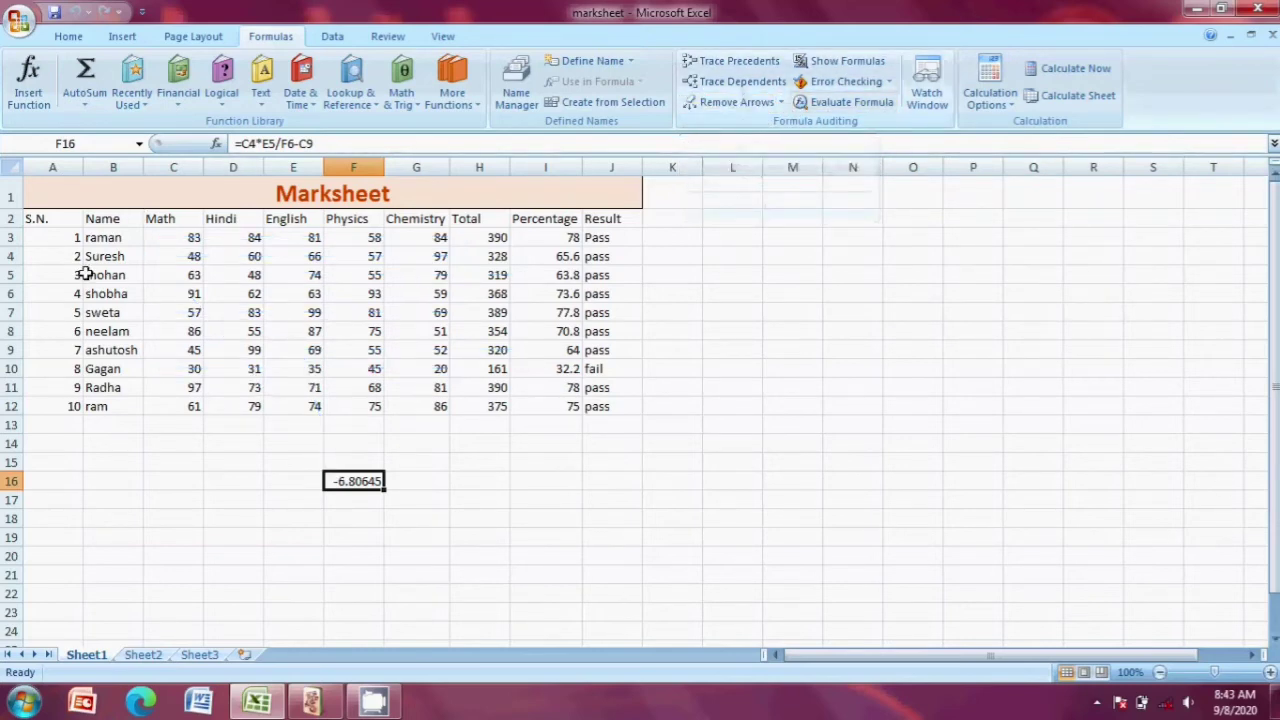
click(411, 505)
double_click(357, 480)
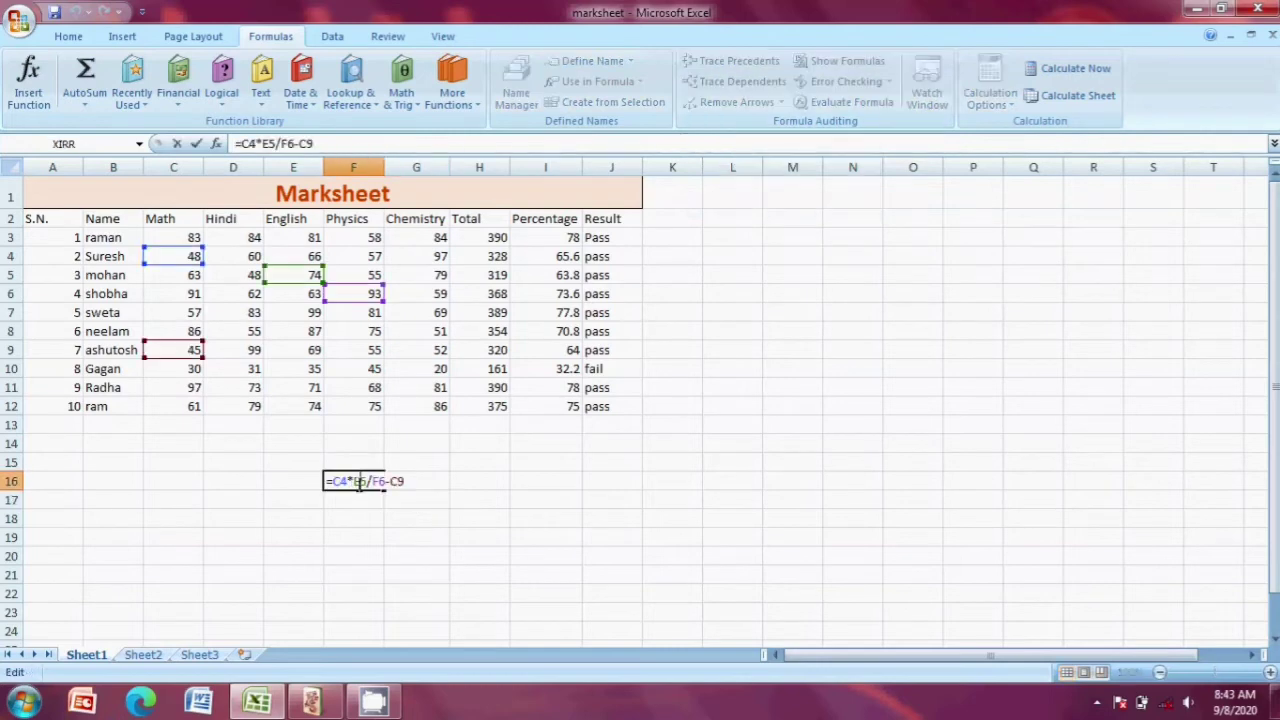
click(463, 526)
click(362, 480)
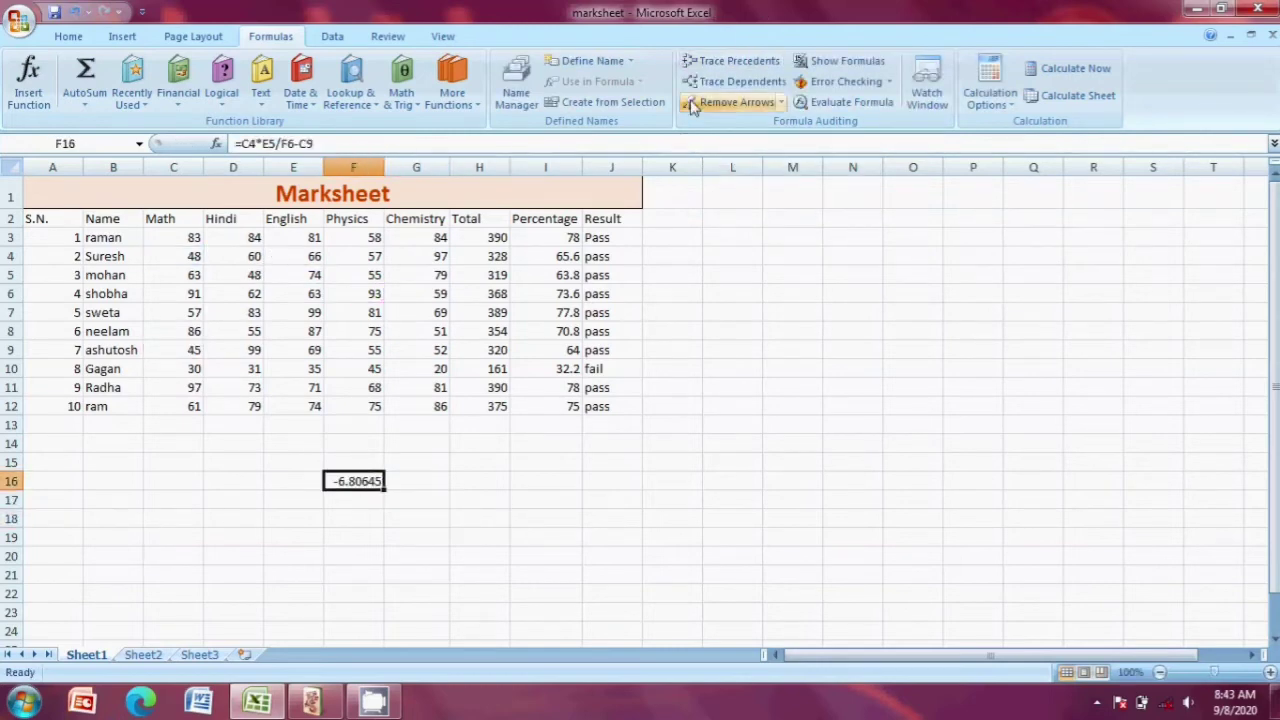
click(739, 62)
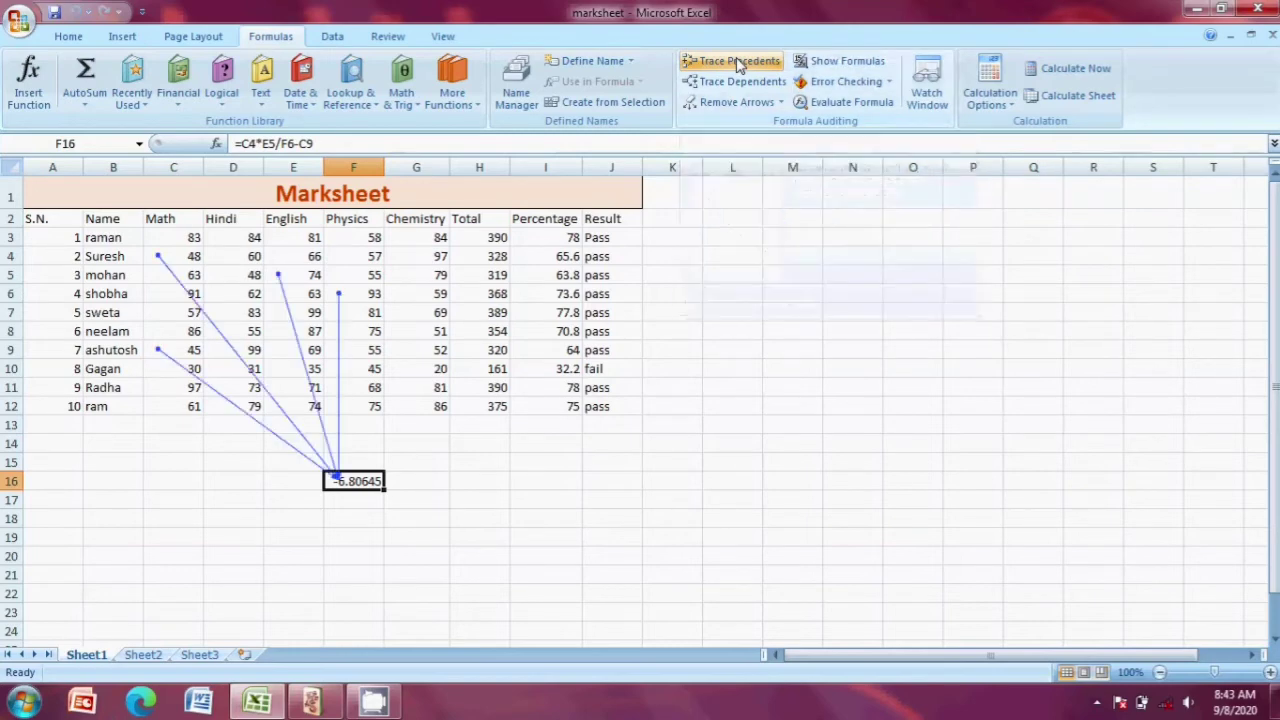
Check each cell that feeds the formula in F16: F6, E5, C4 and C9
double_click(360, 296)
click(416, 406)
click(344, 295)
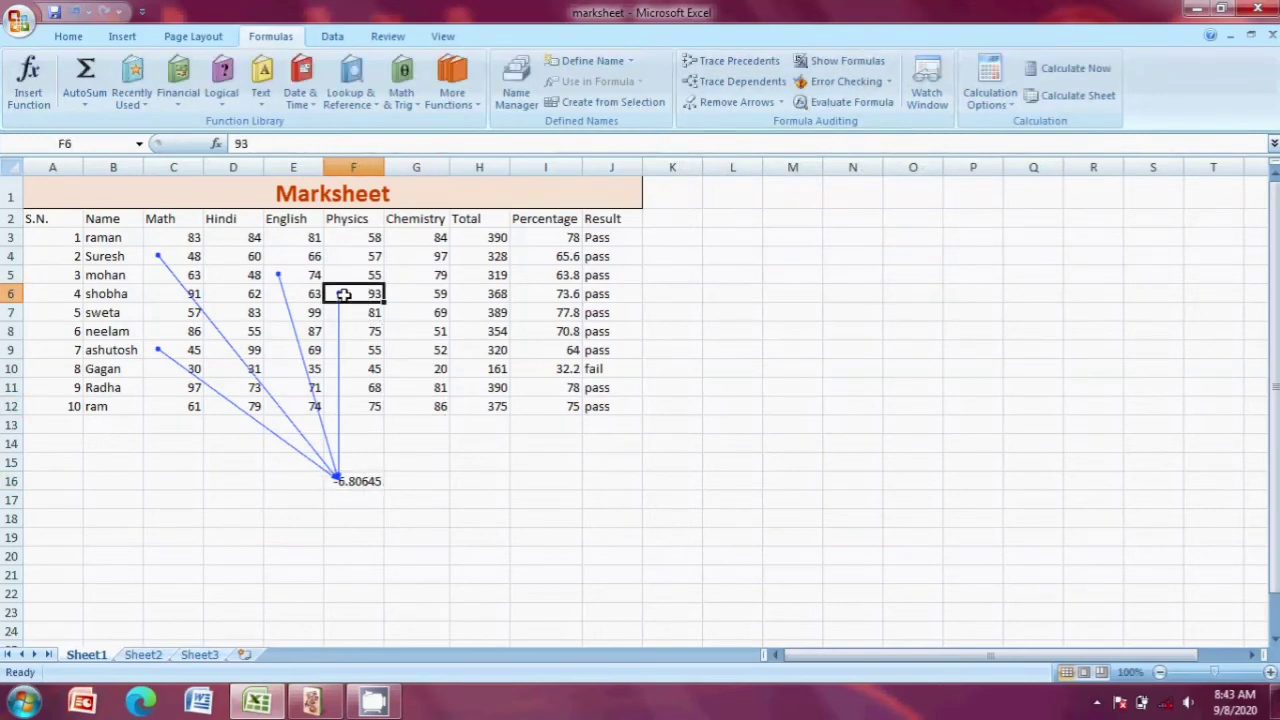
click(290, 277)
double_click(185, 256)
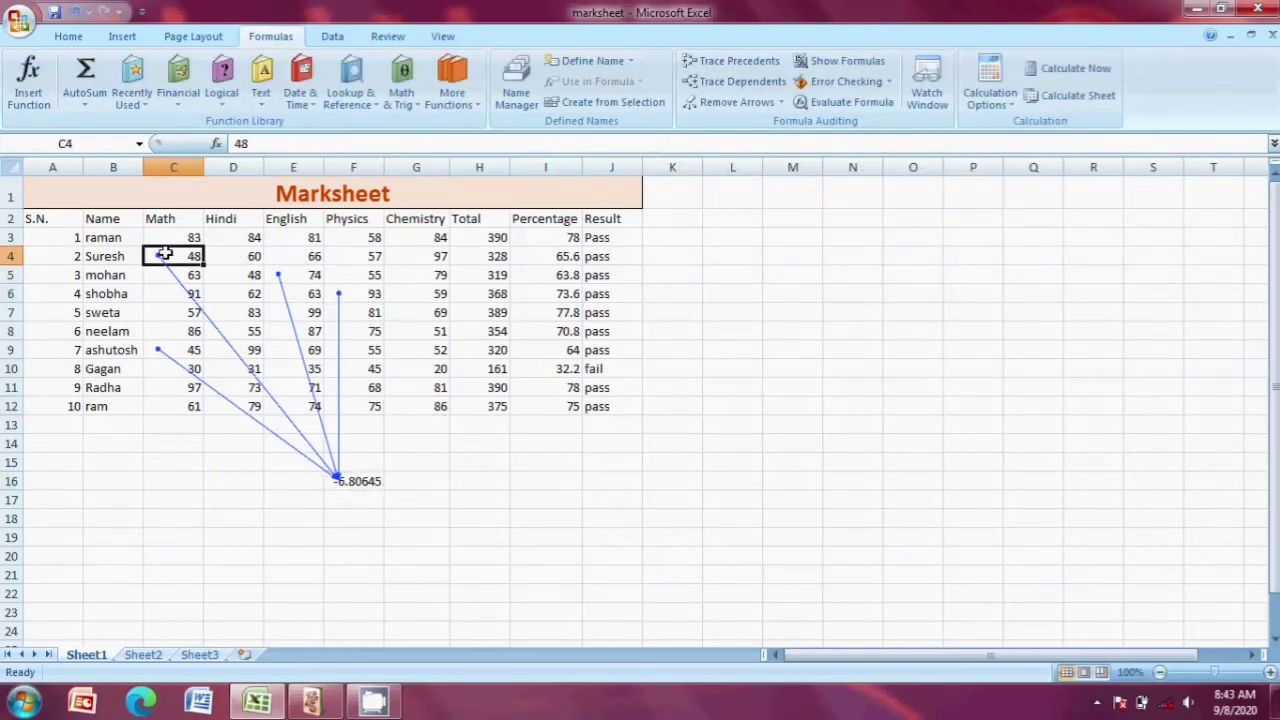
key(Escape)
click(165, 350)
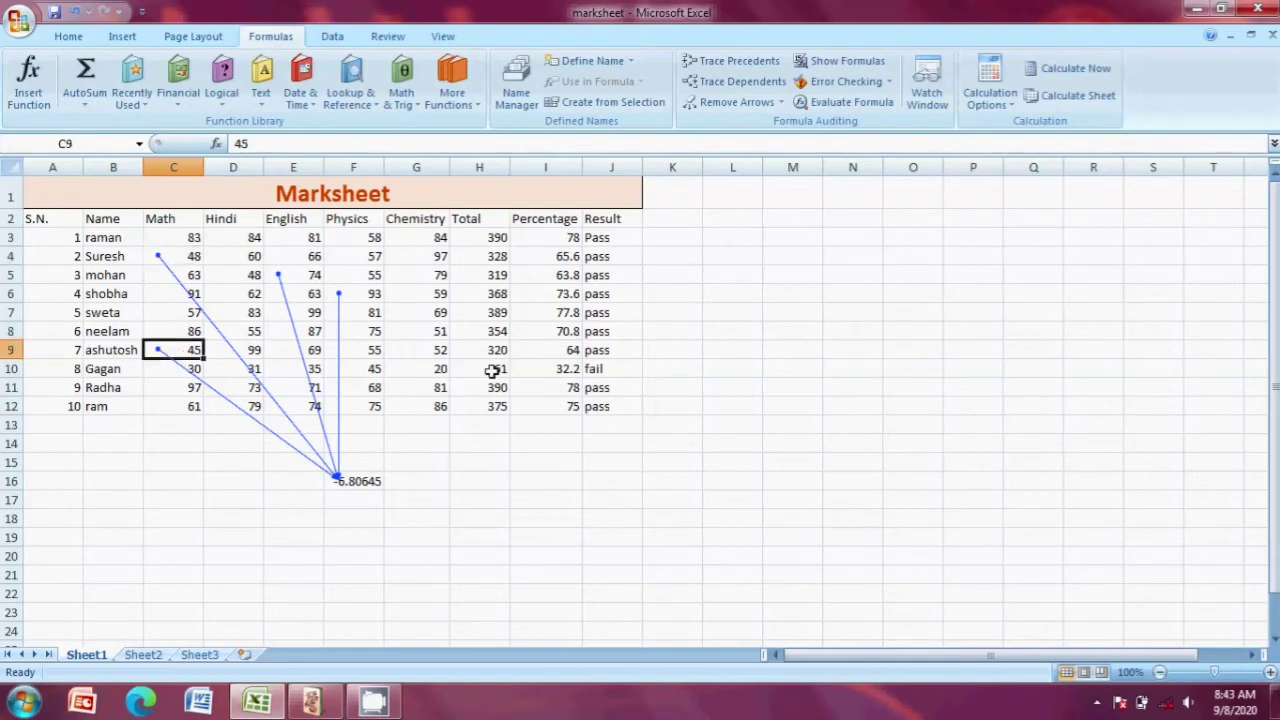
Remove the trace arrows of F16 and display the sheet's formulas in place of their values
click(360, 481)
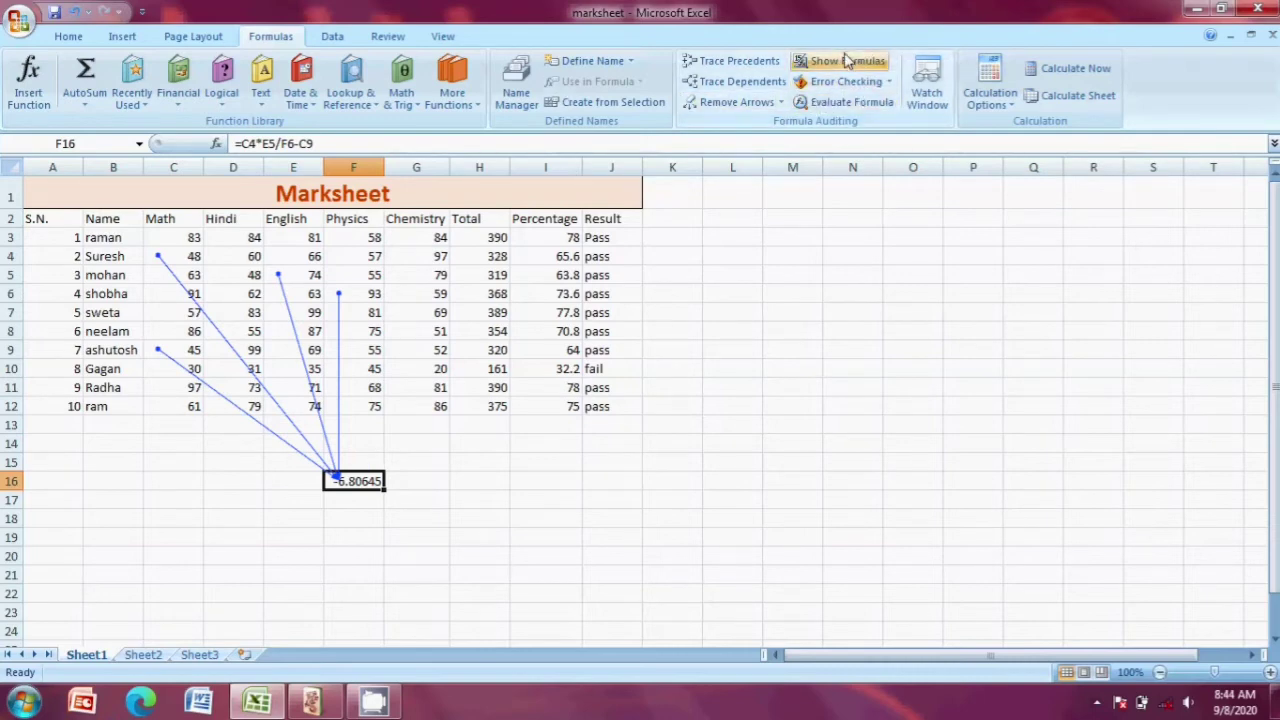
click(726, 103)
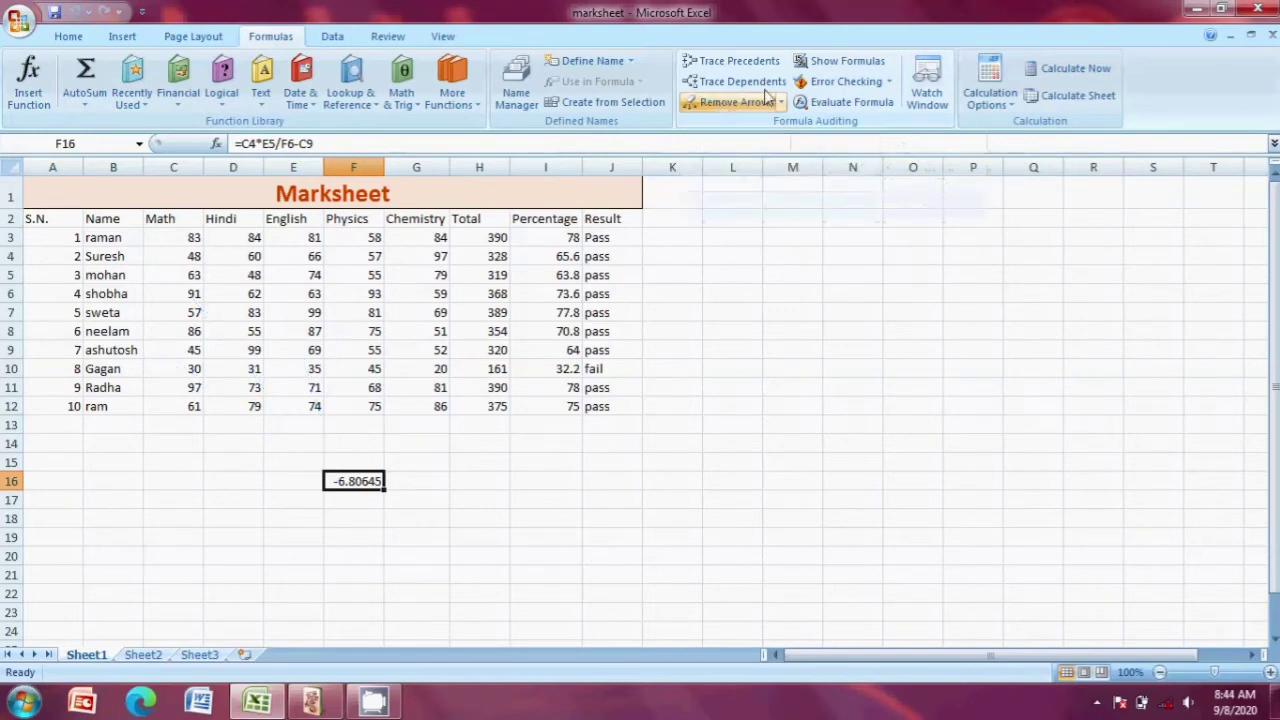
click(838, 66)
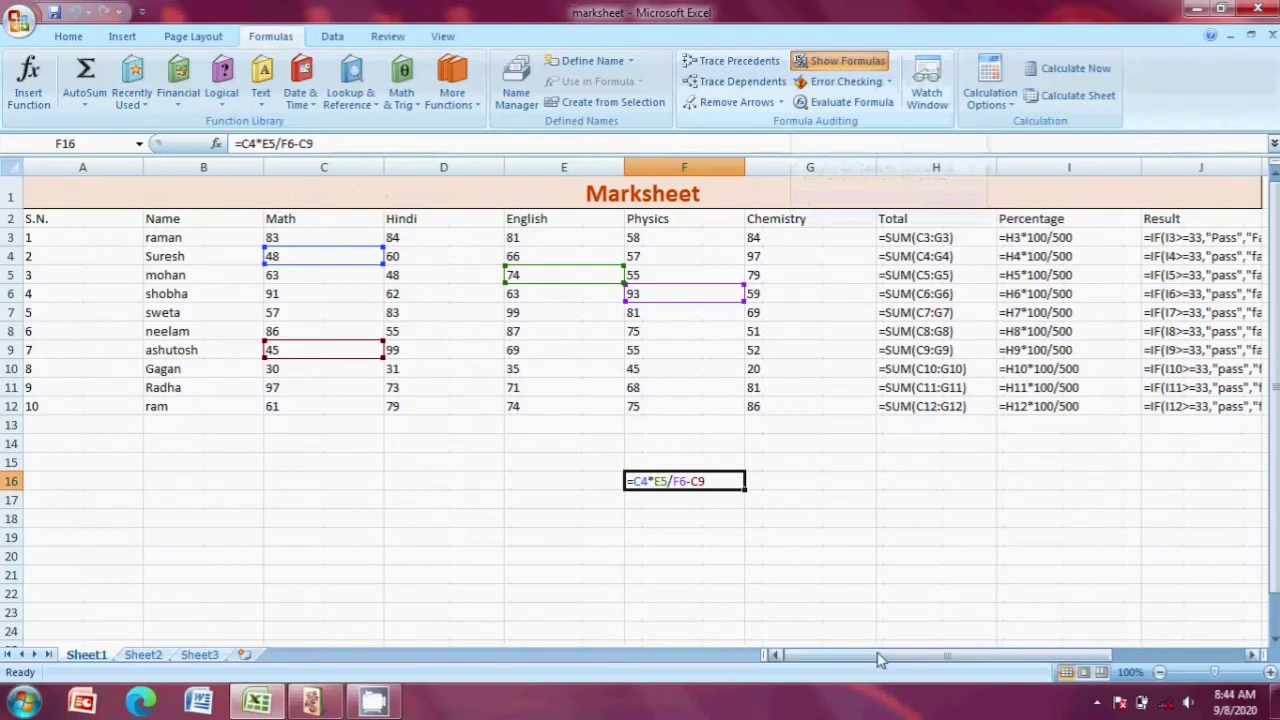
Widen the Result column J enough to fit its full IF formulas, and review the formulas across the marksheet
drag(880, 655, 1026, 656)
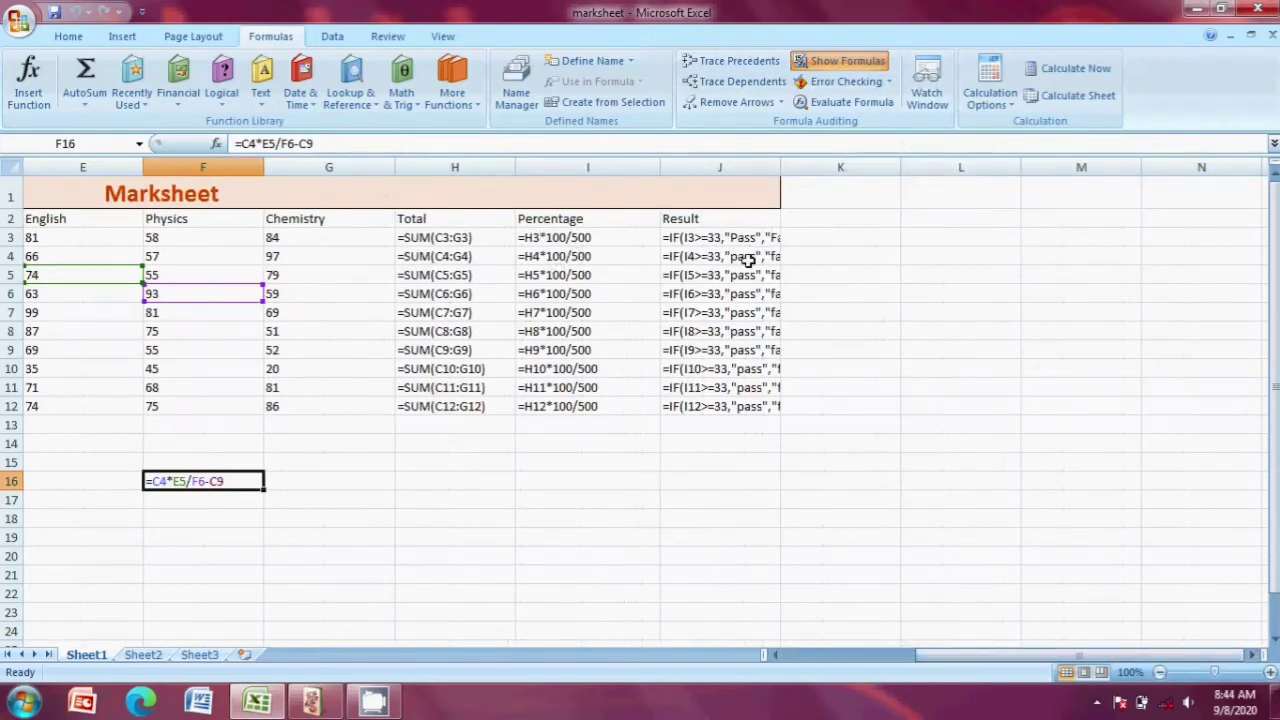
drag(780, 167, 827, 167)
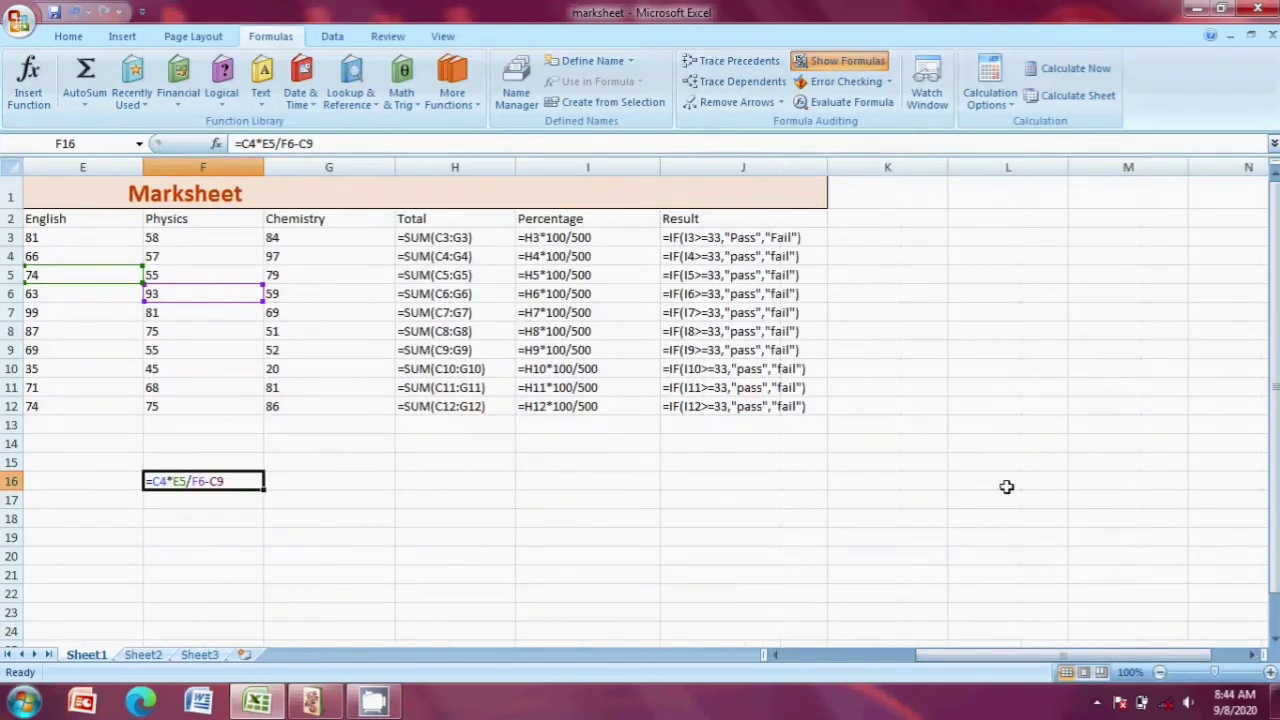
drag(1030, 658, 866, 646)
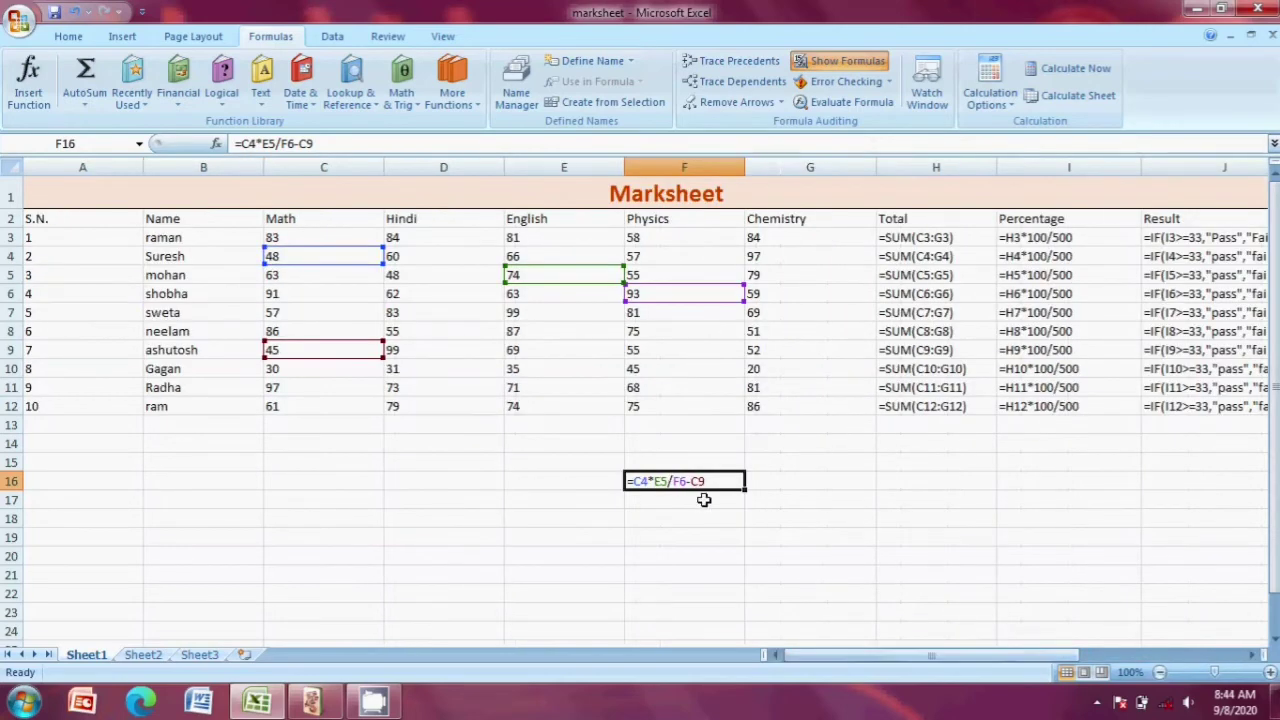
mouse_move(958, 665)
mouse_down()
mouse_move(975, 660)
mouse_move(962, 660)
mouse_up()
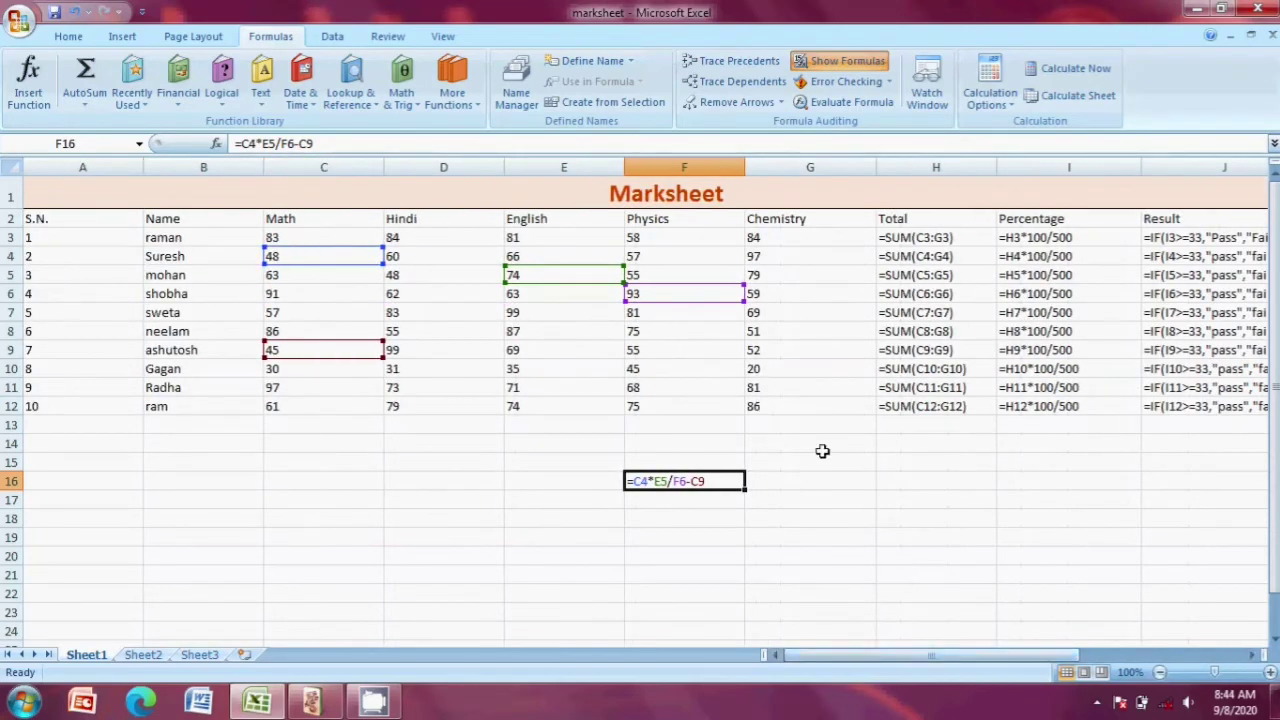
drag(963, 663, 978, 660)
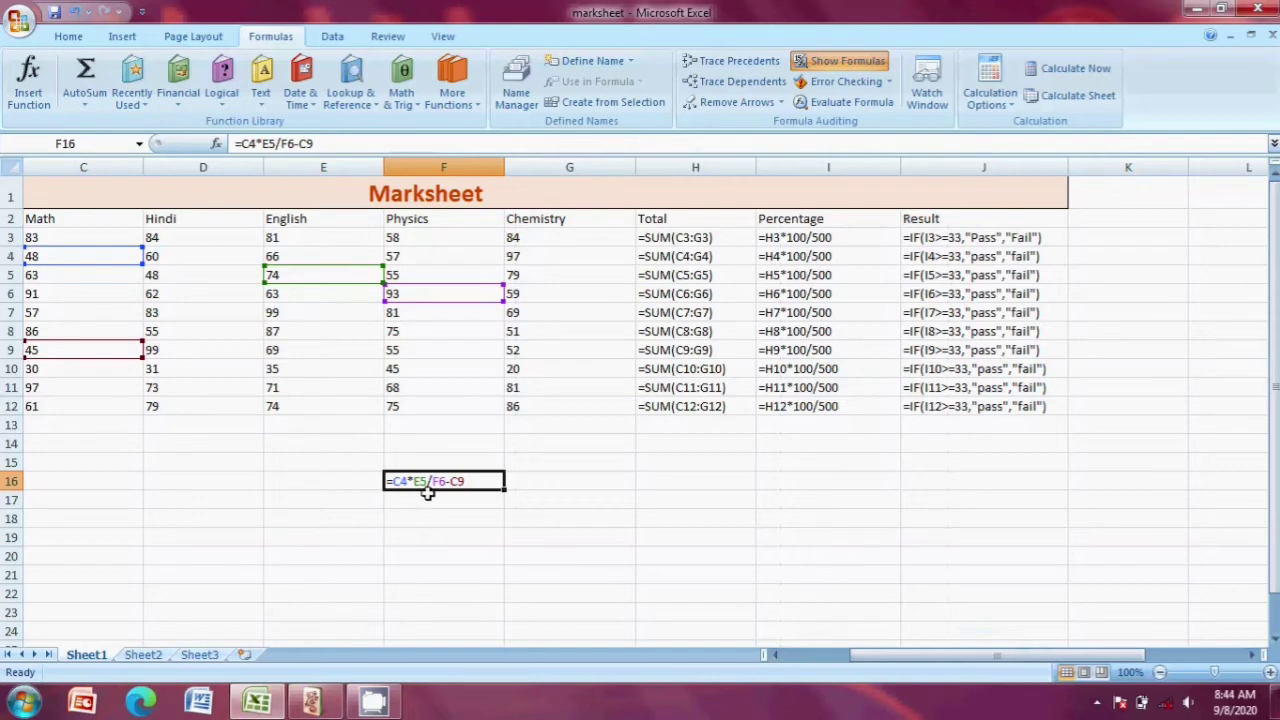
drag(927, 656, 857, 656)
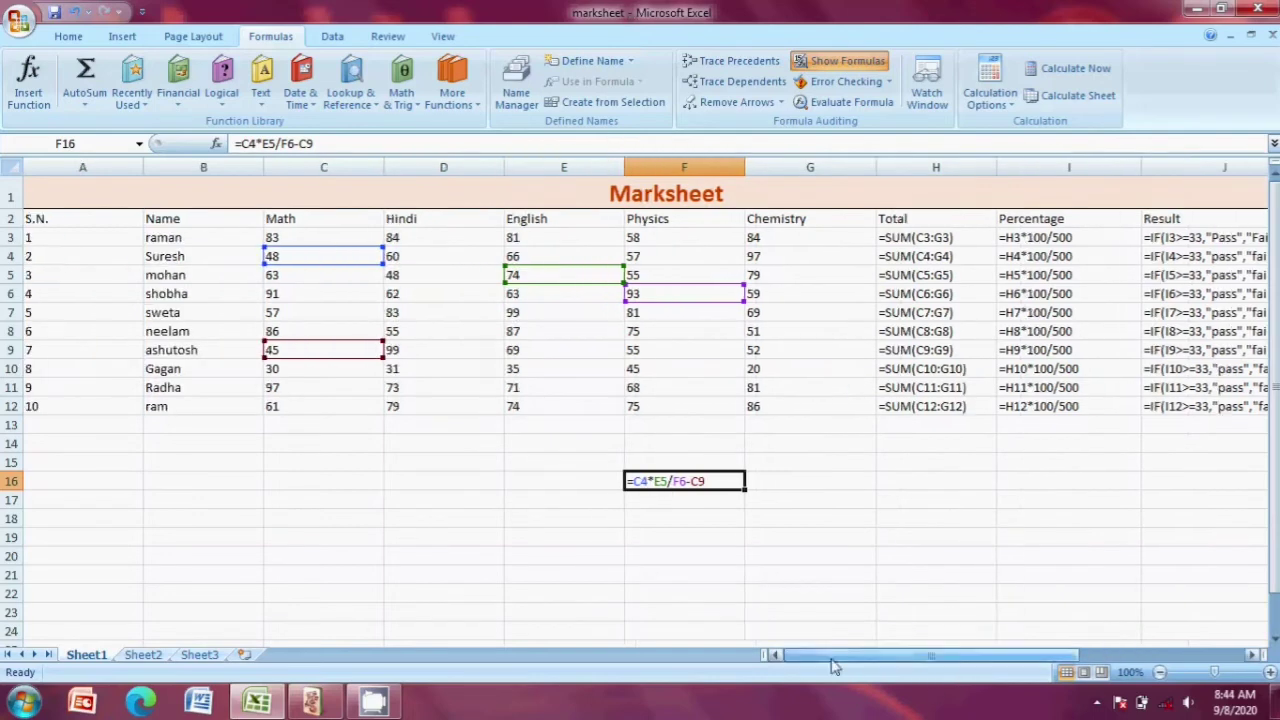
Inspect the formulas in F16 and in the Total column cells such as H10 and H9, and switch the sheet back to showing values
click(684, 537)
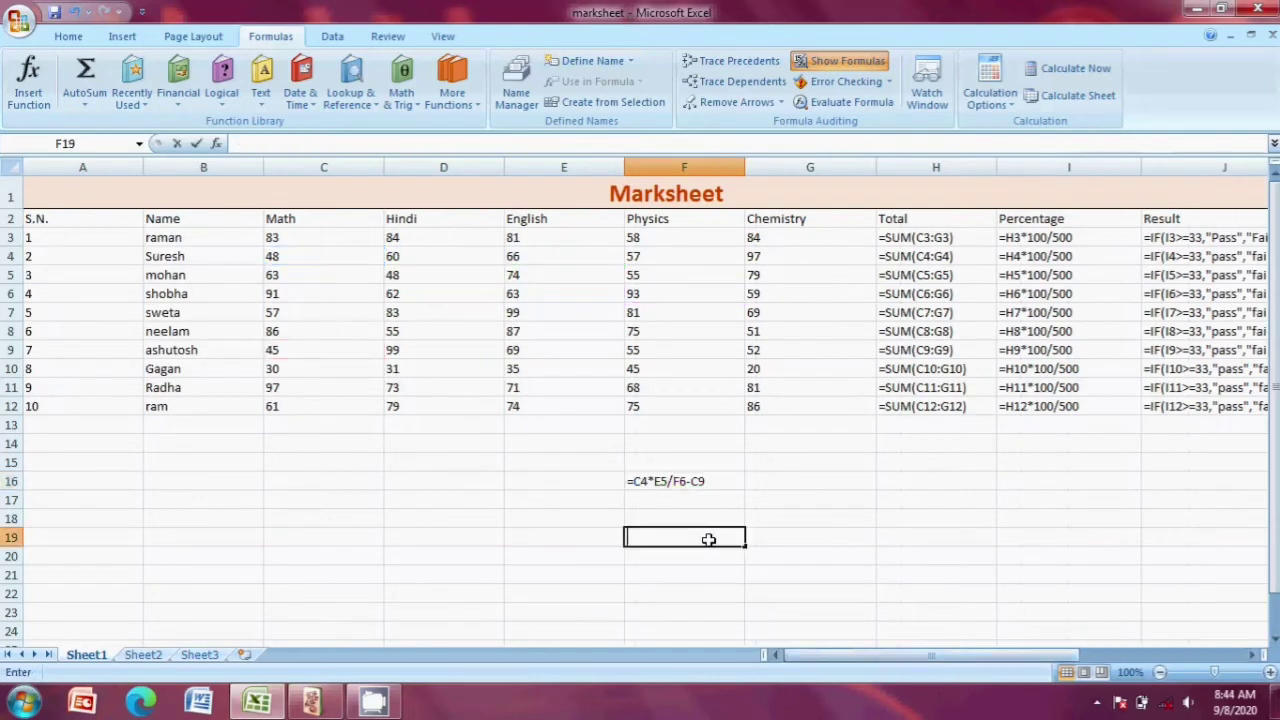
double_click(686, 480)
click(436, 472)
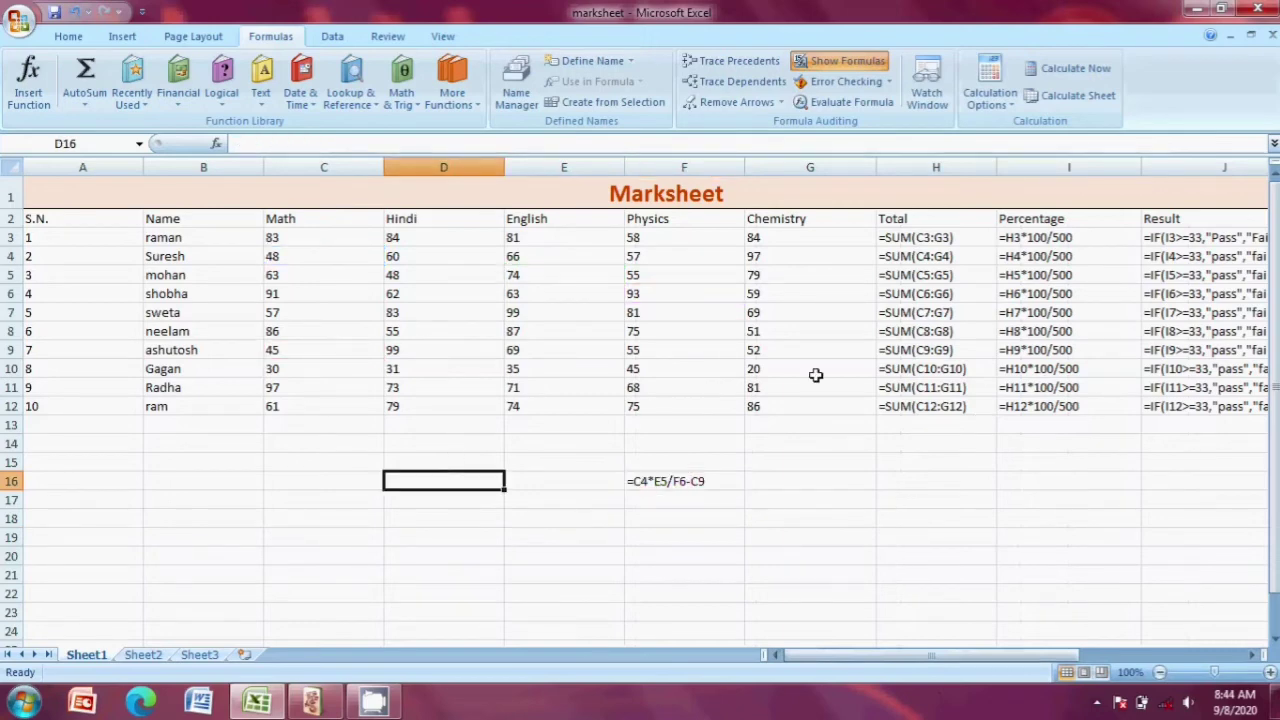
double_click(934, 368)
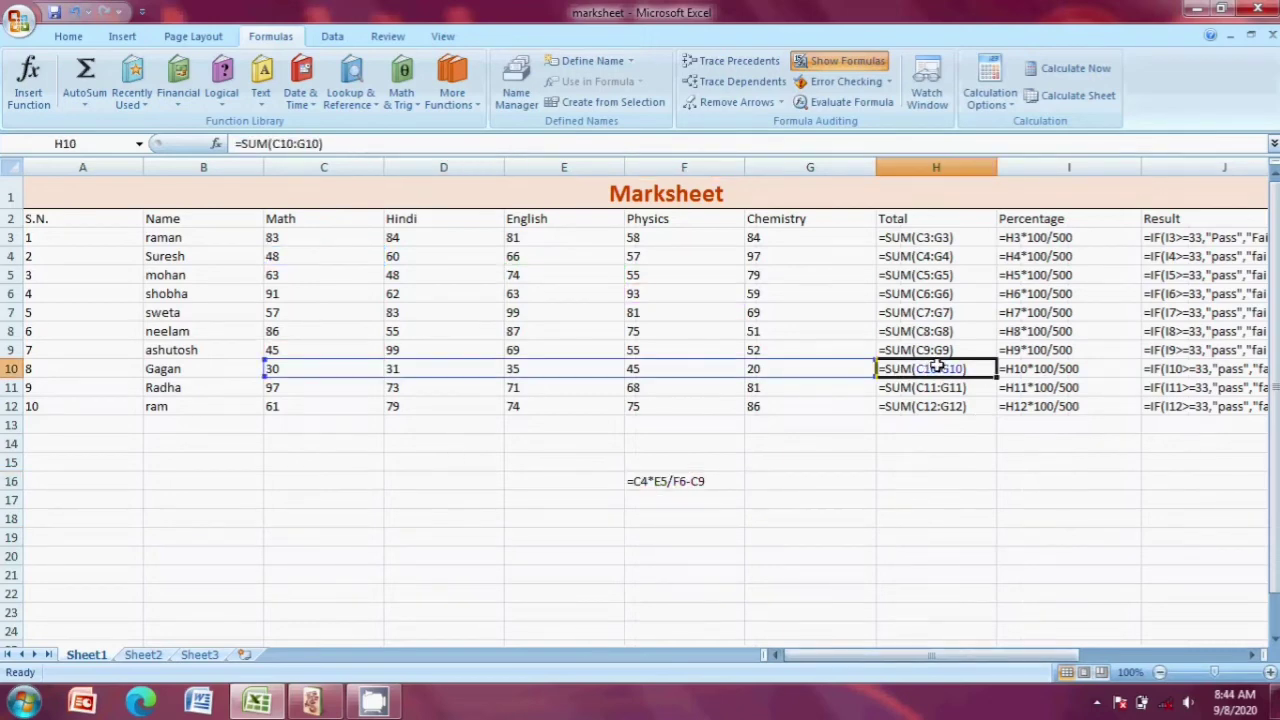
double_click(889, 289)
click(737, 516)
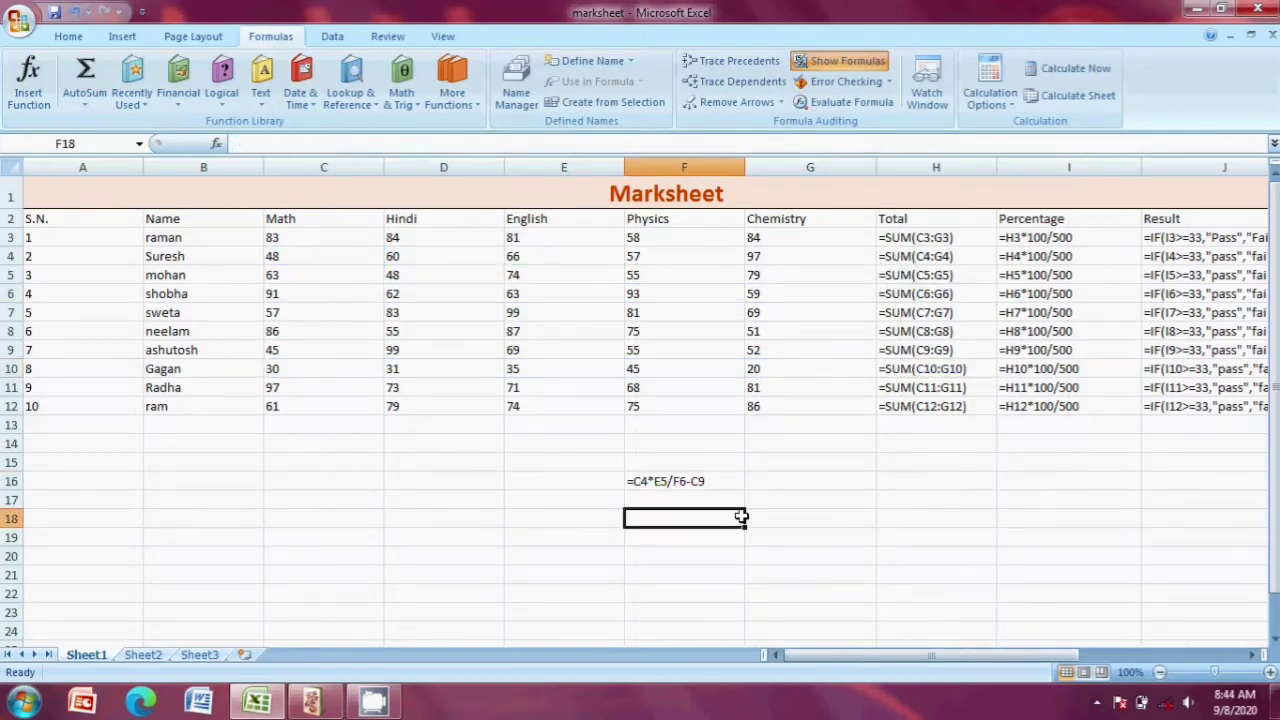
double_click(942, 336)
key(Return)
key(F2)
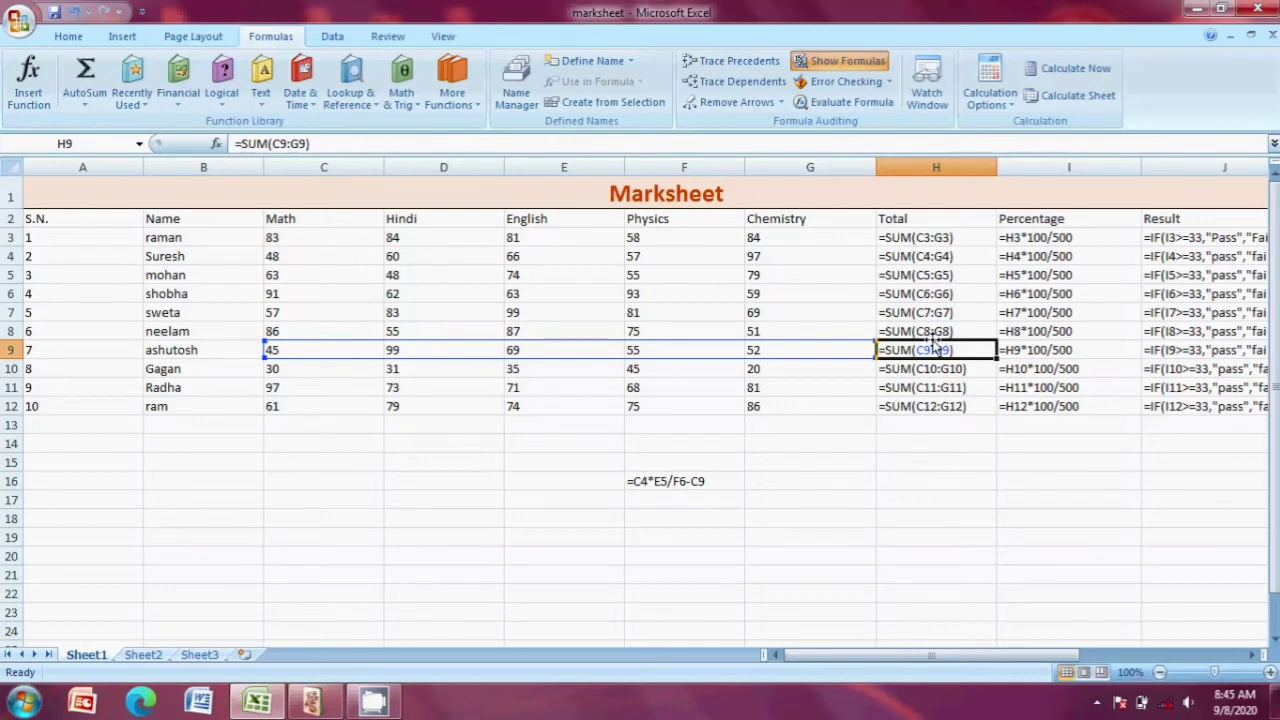
click(858, 63)
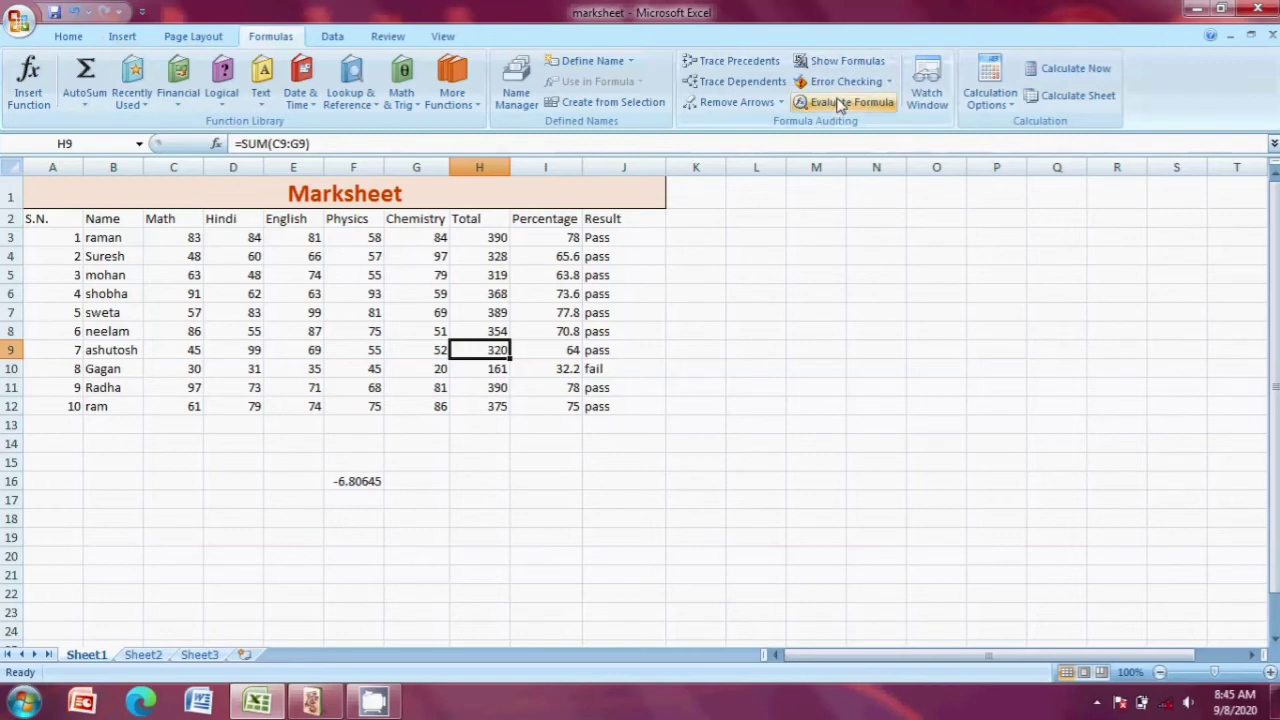
Evaluate the formula in F16 one operation at a time until its final result is reached
click(367, 481)
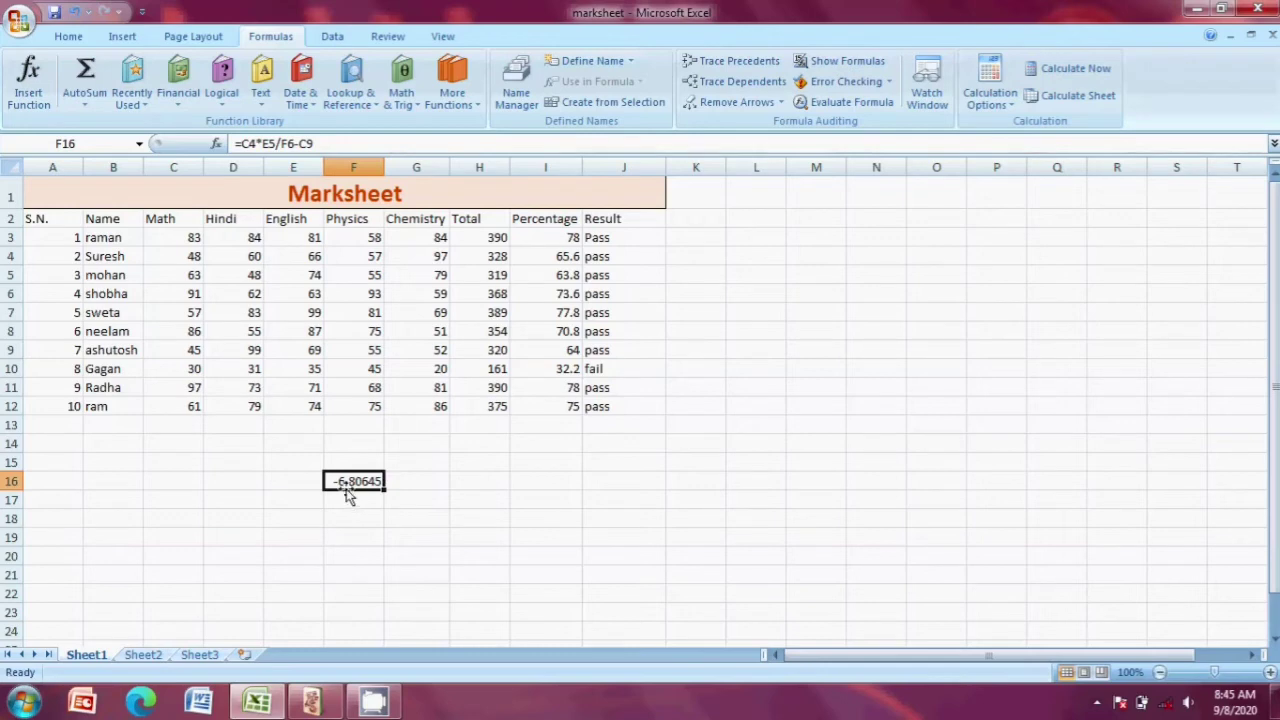
click(849, 104)
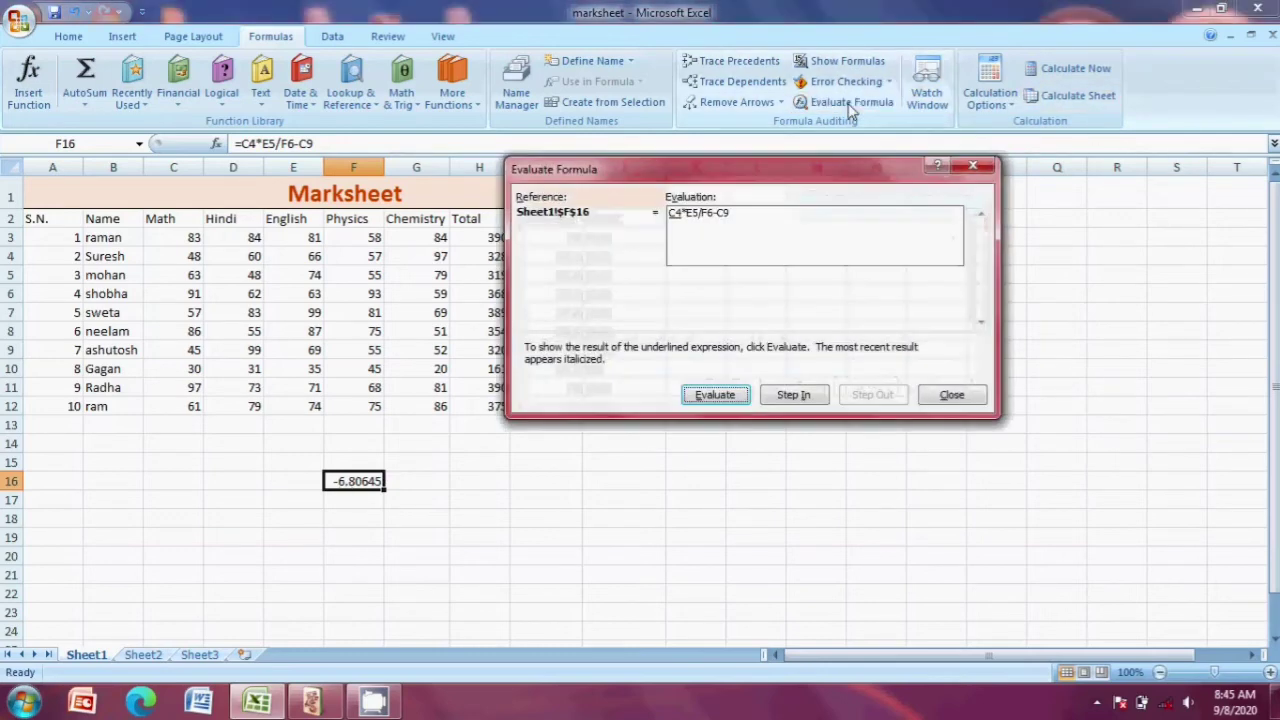
drag(755, 176, 644, 95)
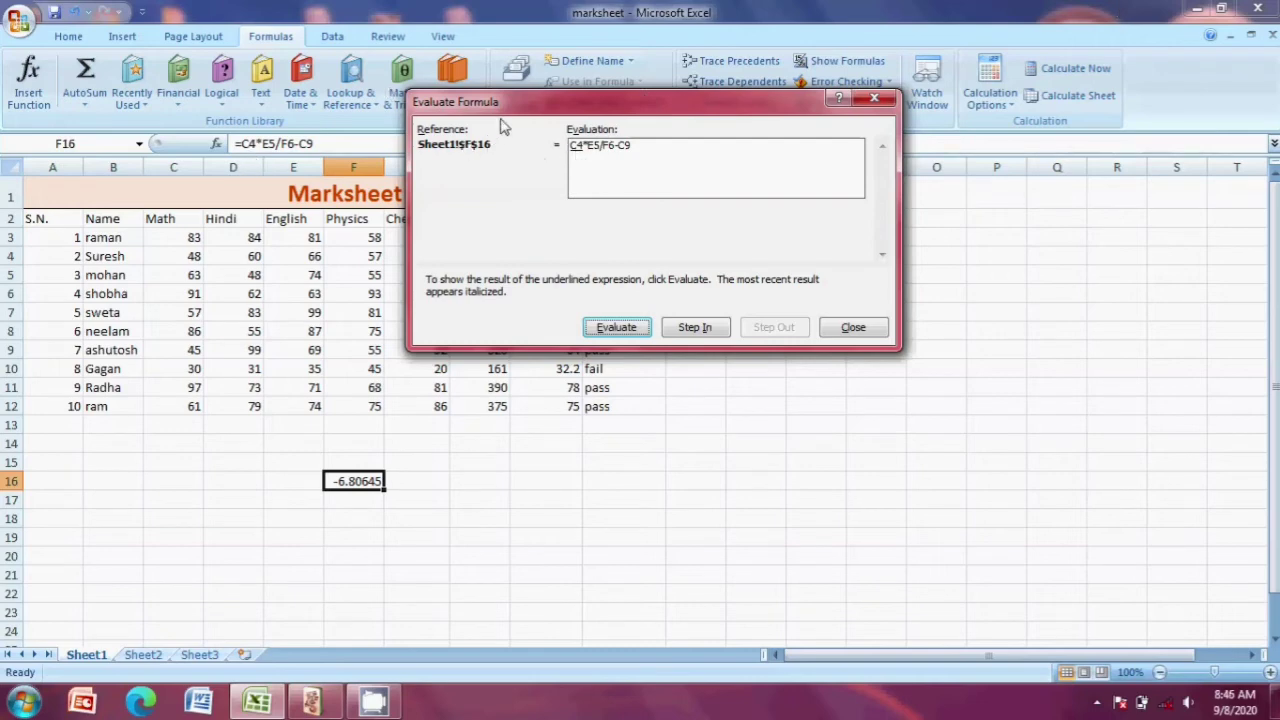
drag(512, 110, 651, 85)
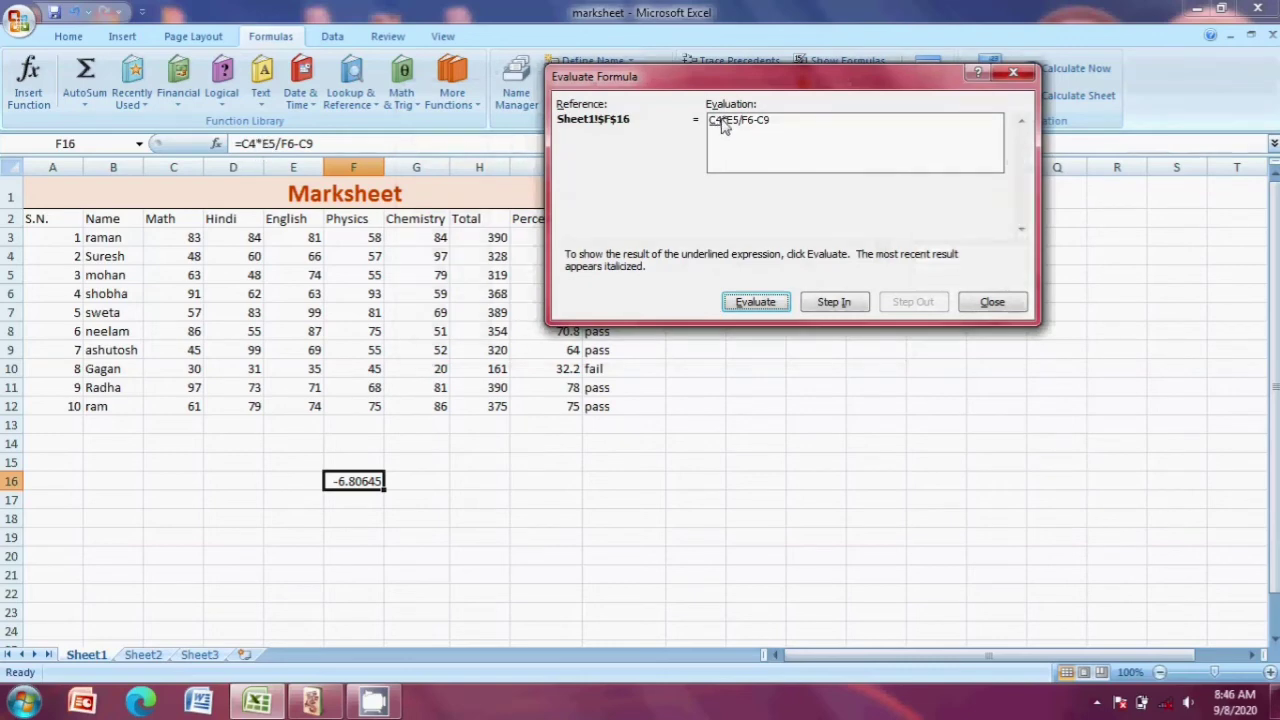
click(757, 303)
click(749, 302)
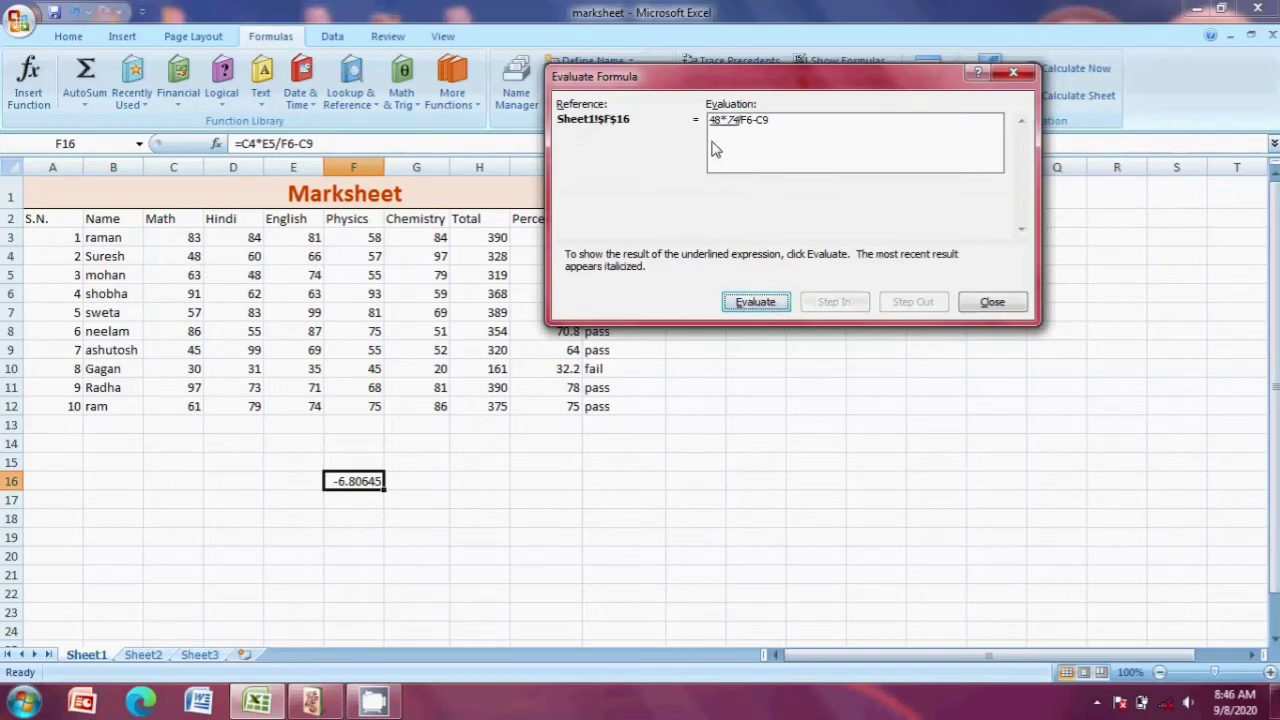
click(757, 305)
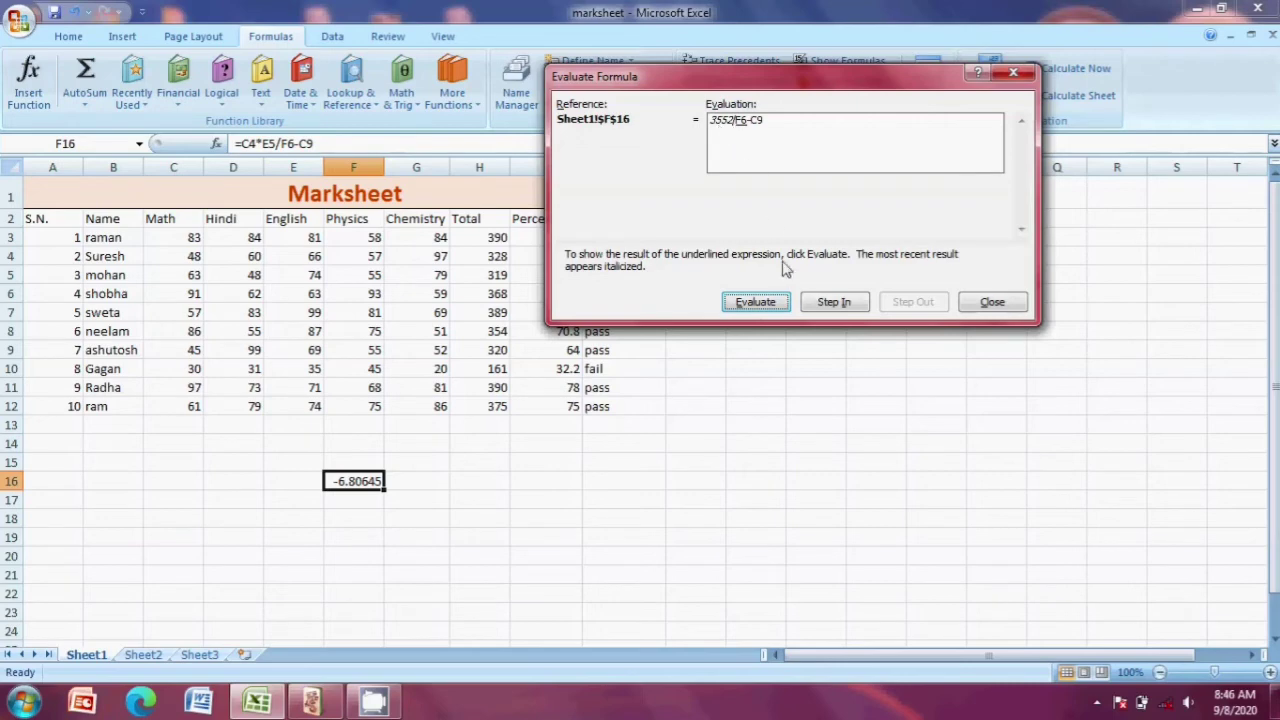
click(755, 302)
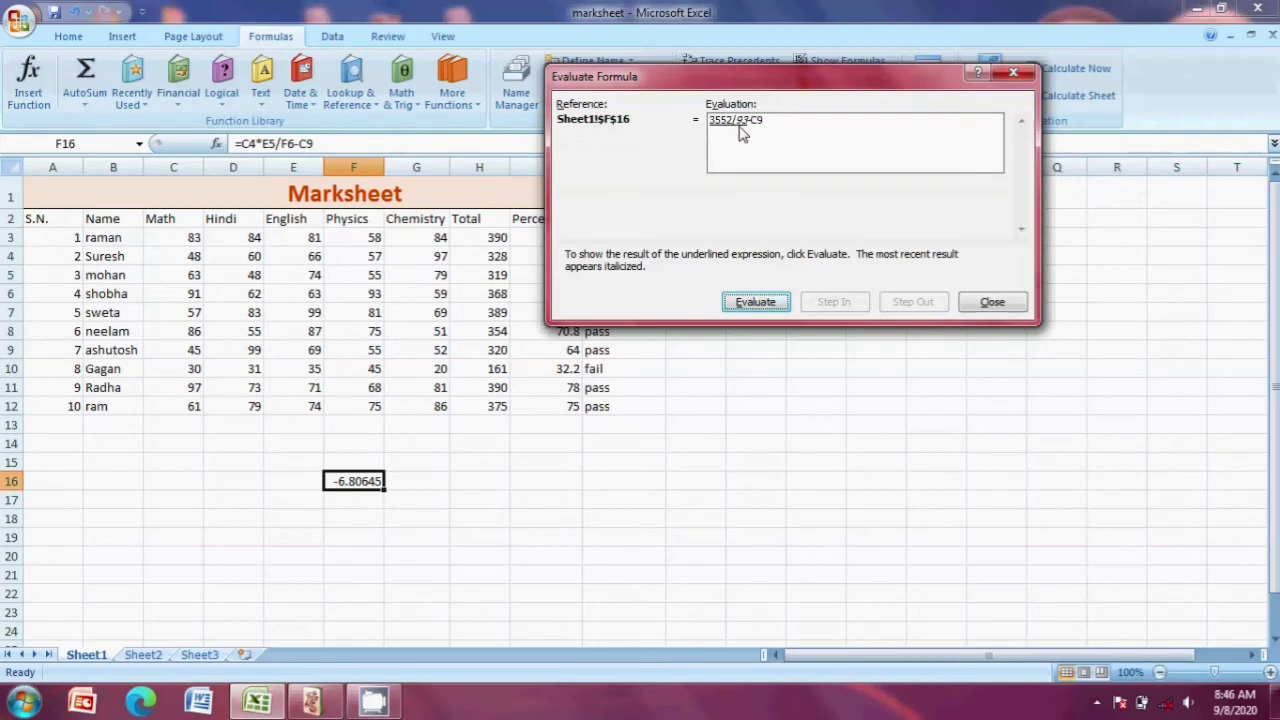
click(757, 304)
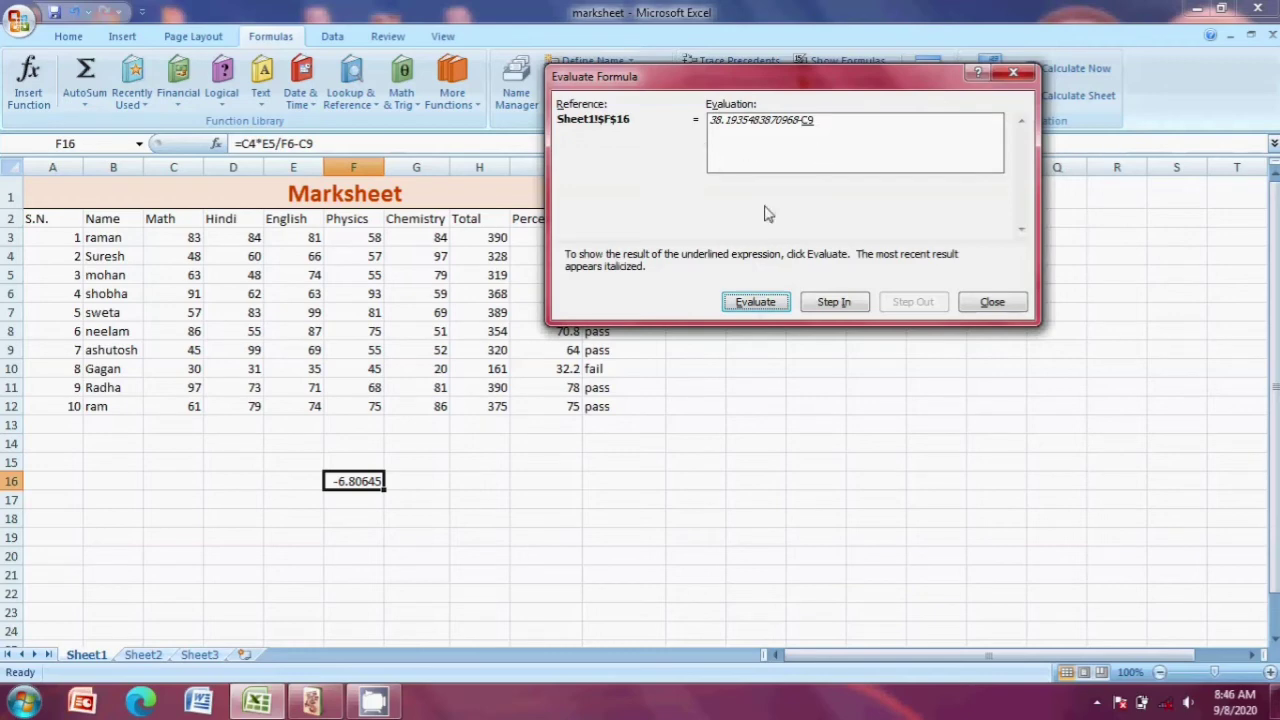
click(757, 304)
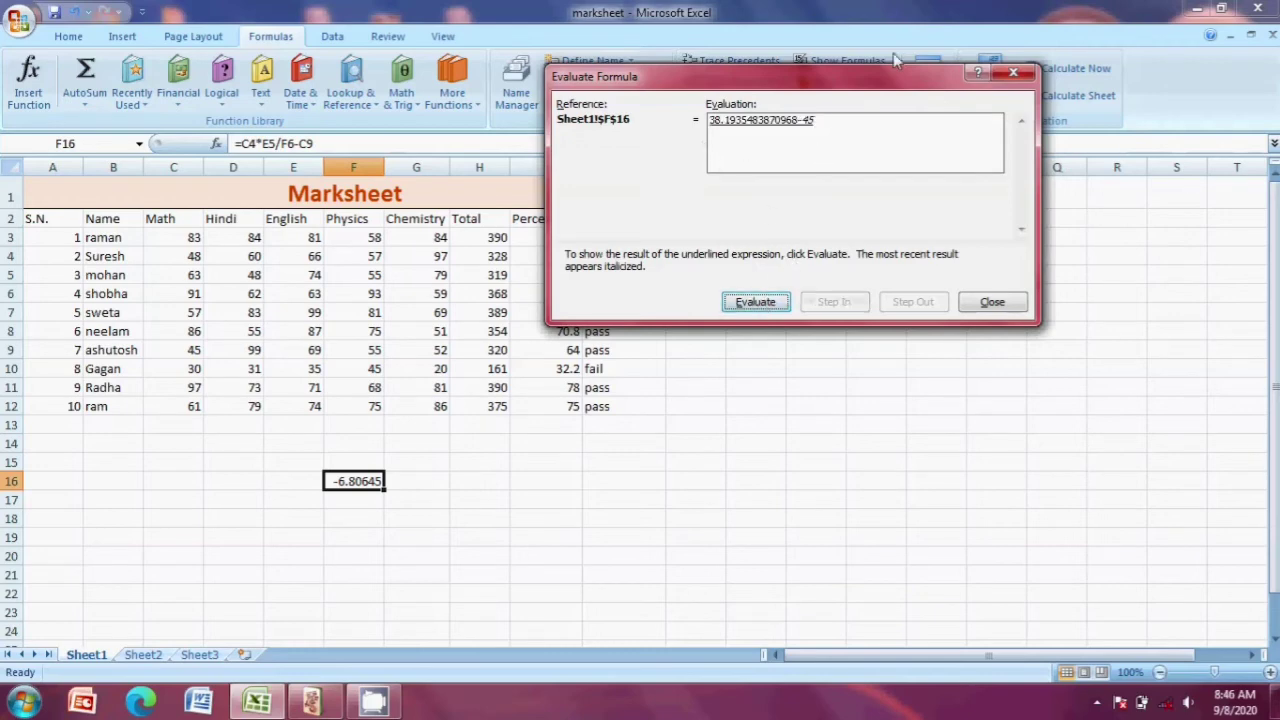
click(757, 304)
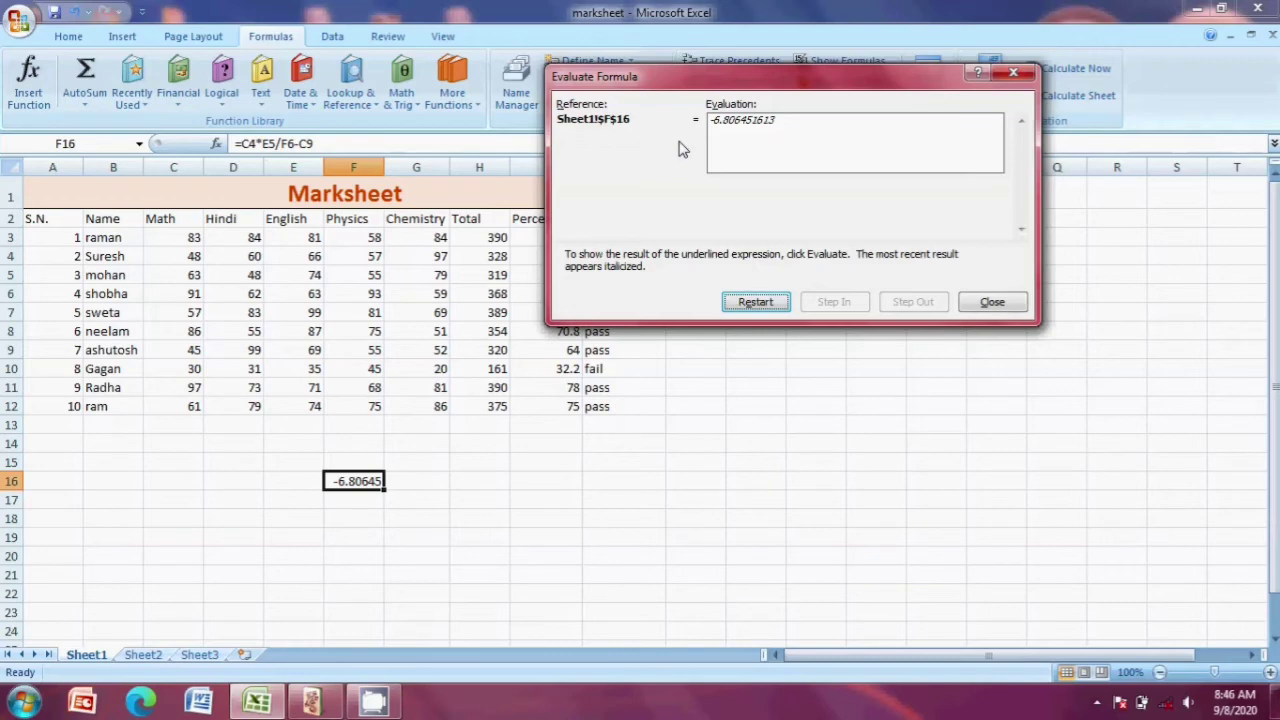
Restart the evaluation of F16, work through every operation again to the final result, and close the evaluation
click(752, 304)
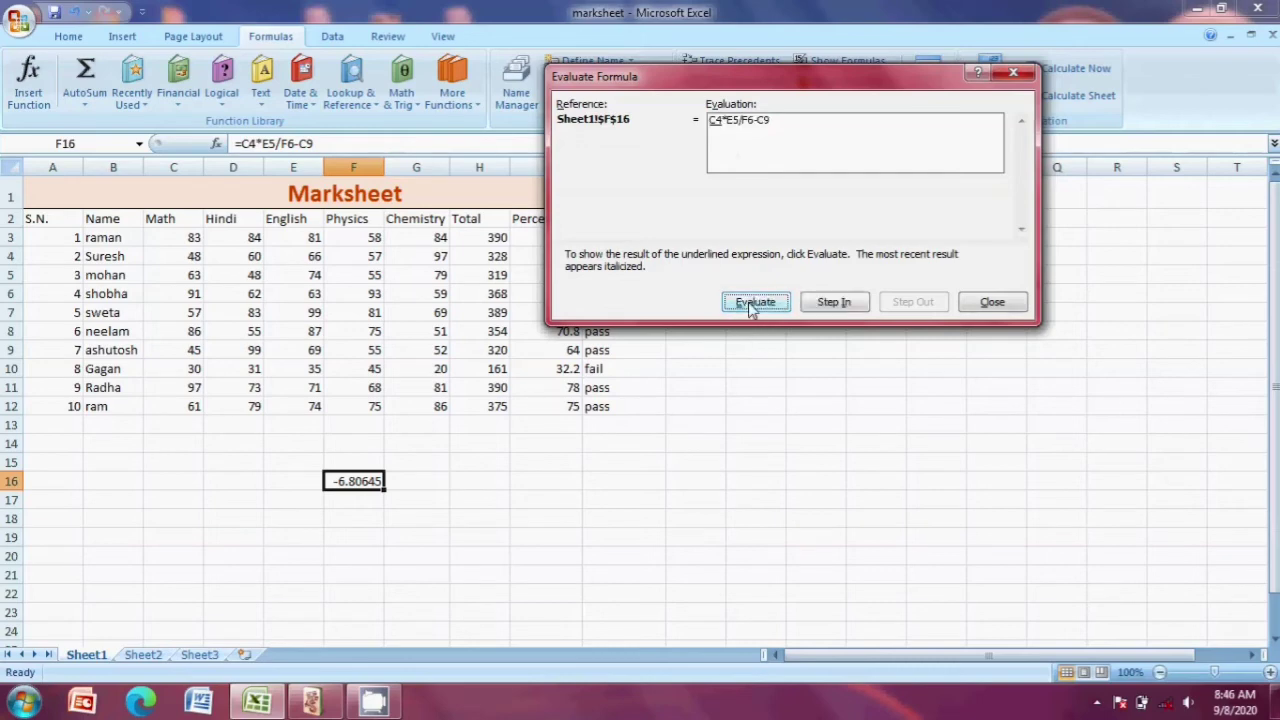
click(772, 309)
click(772, 309)
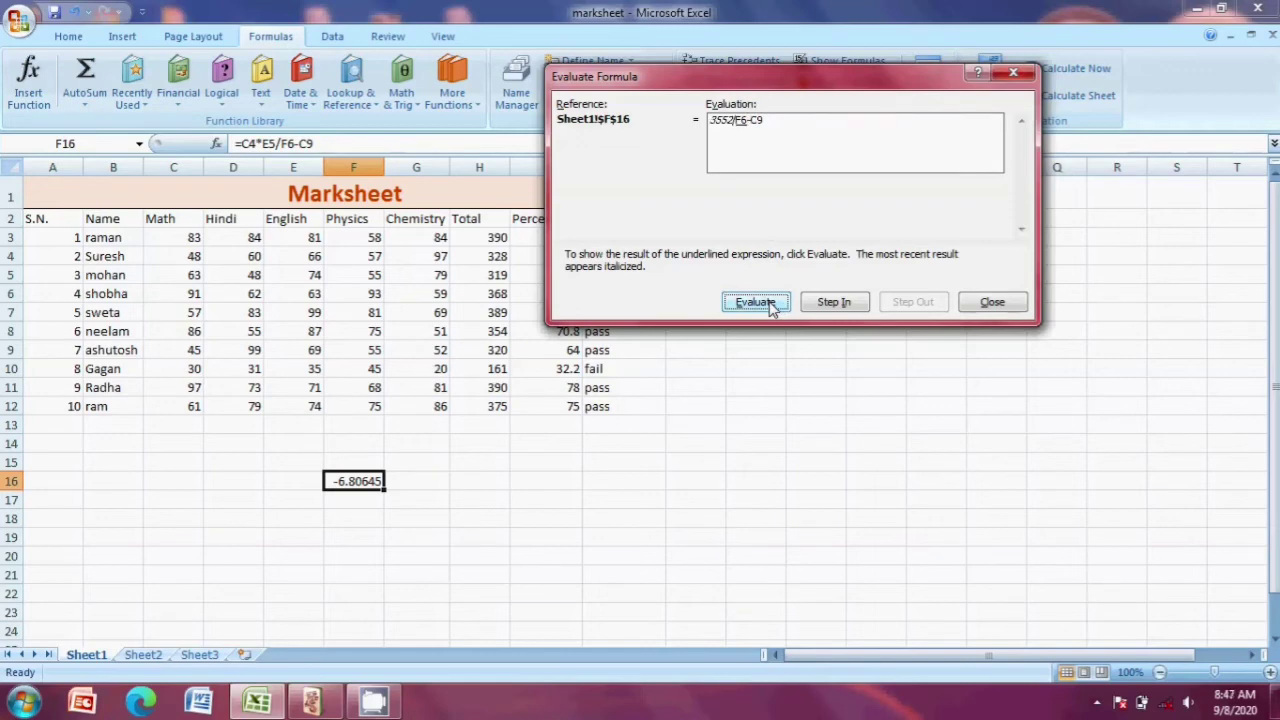
click(771, 308)
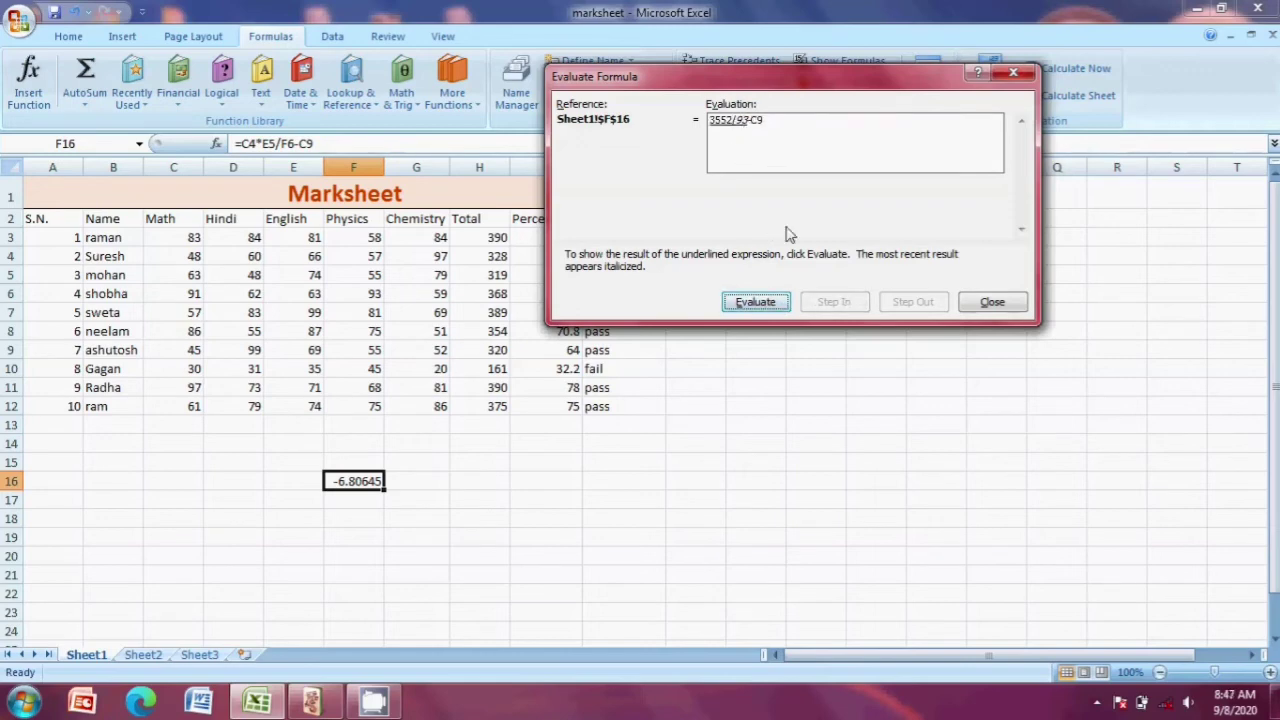
click(755, 302)
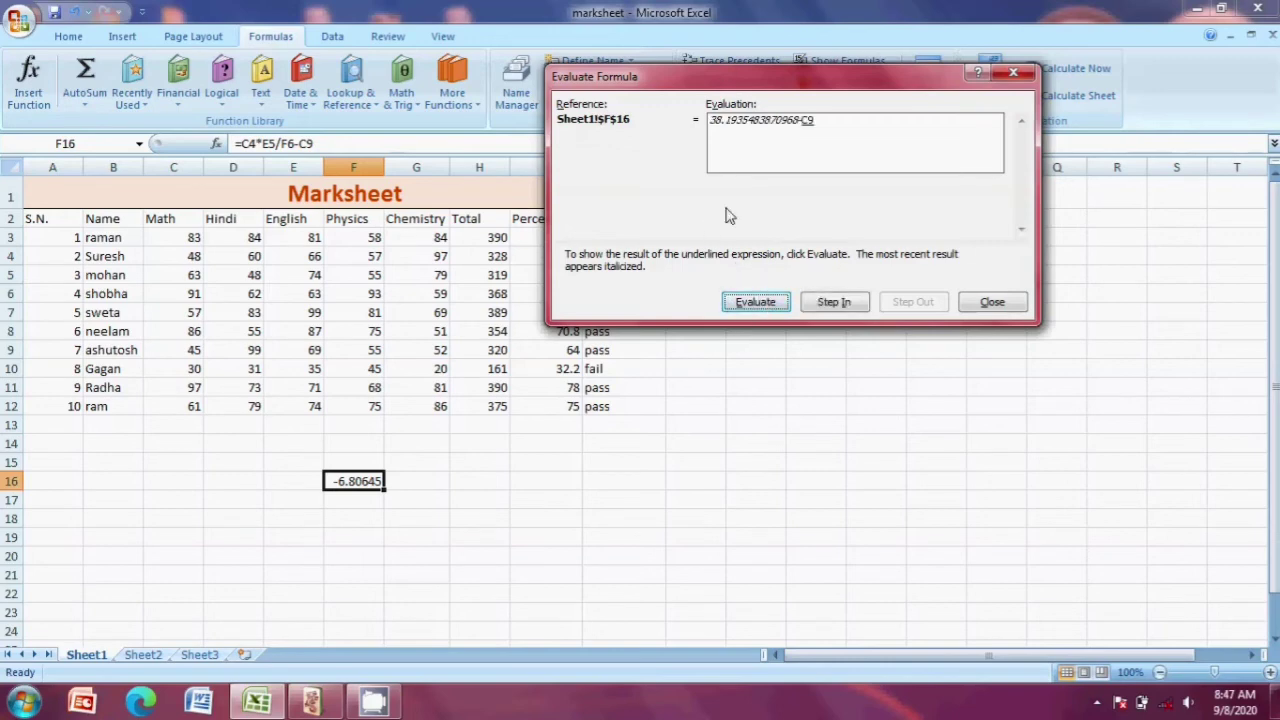
click(756, 304)
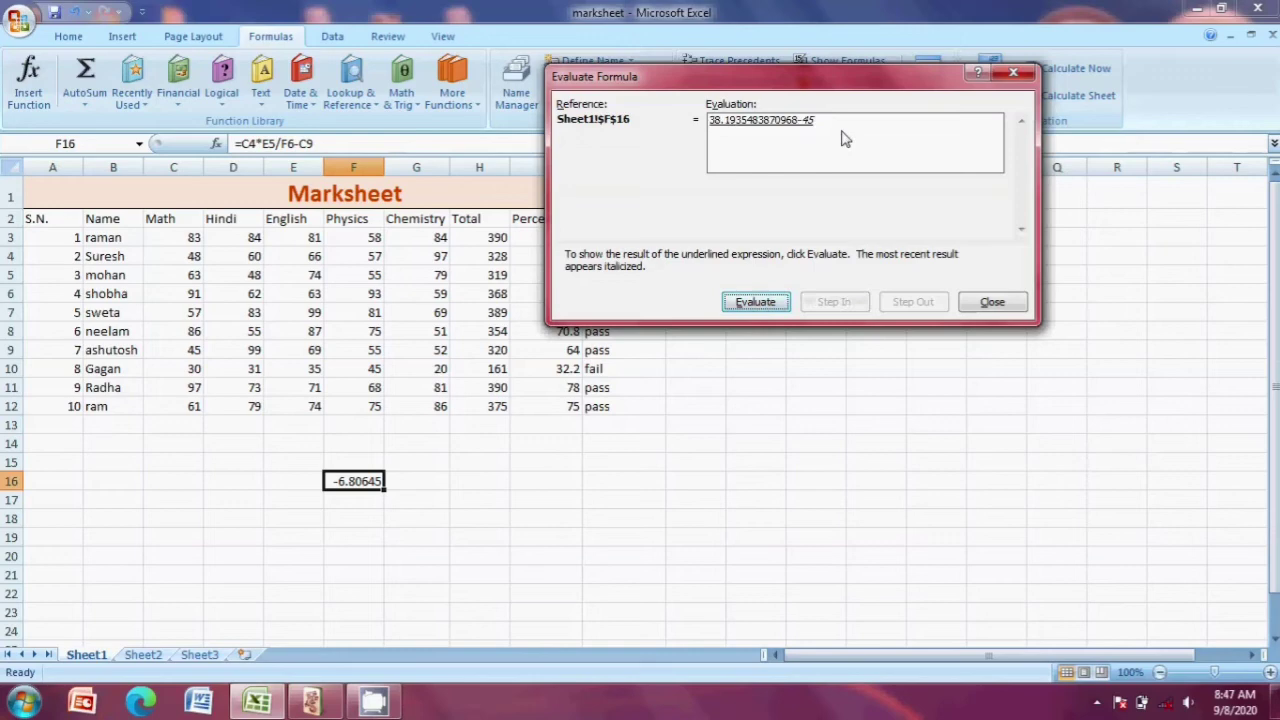
click(750, 303)
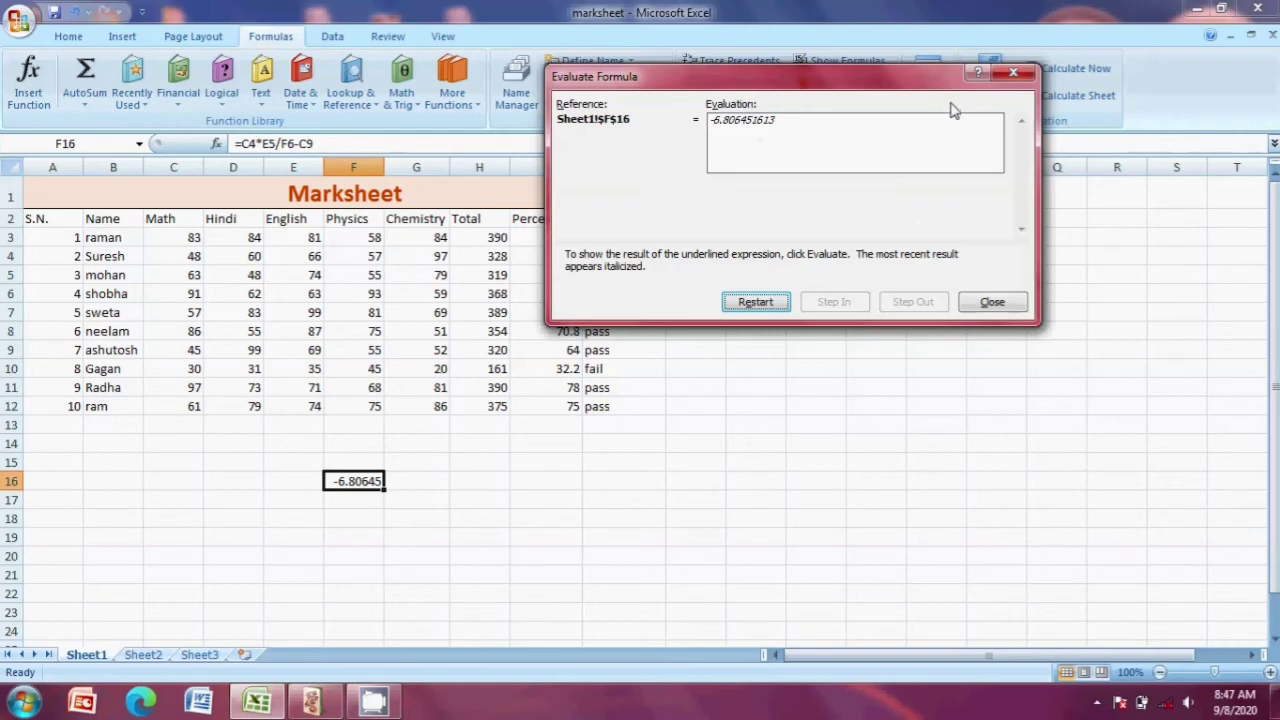
click(1014, 76)
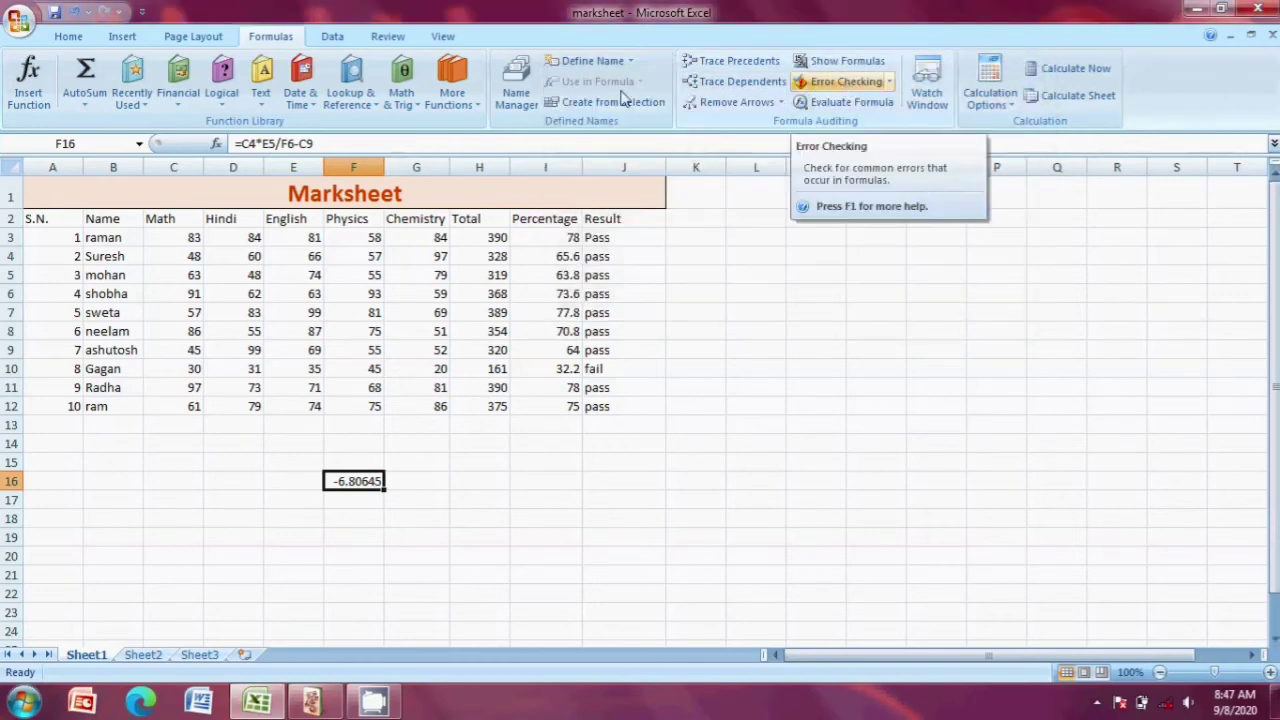
Replace the Math mark in C4 with the text % to provoke an error in the F16 formula
click(185, 275)
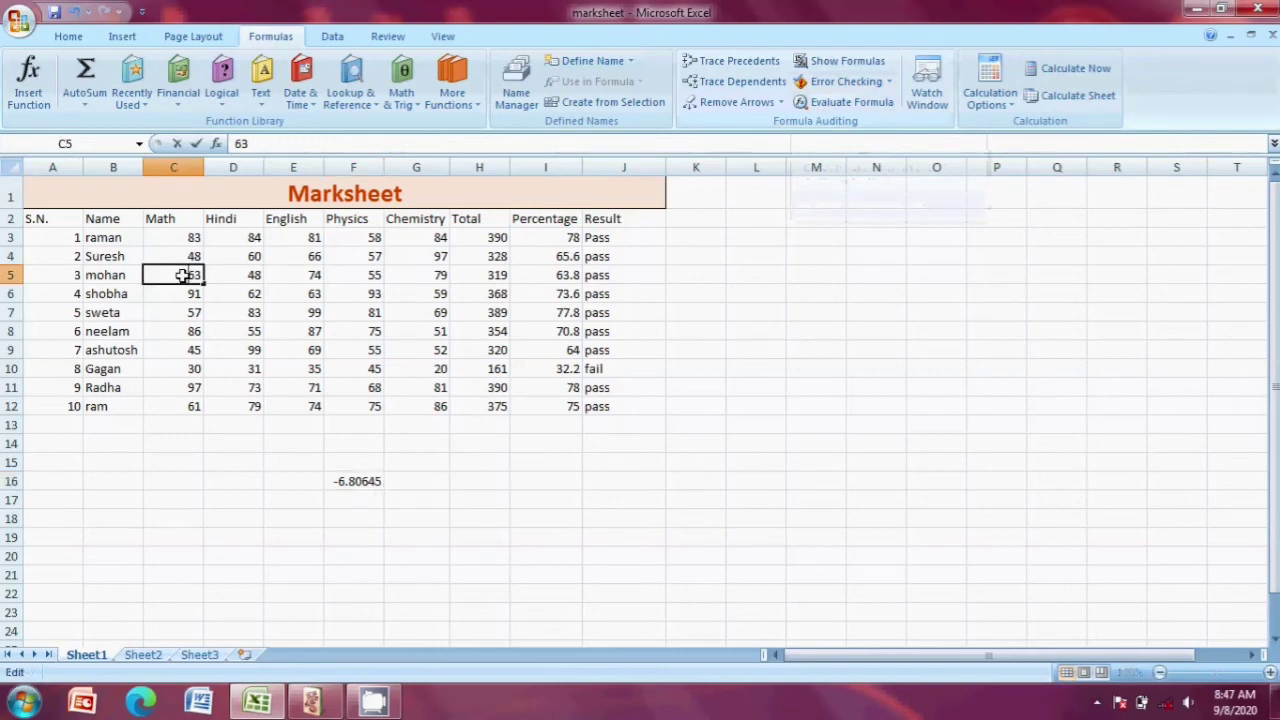
click(293, 312)
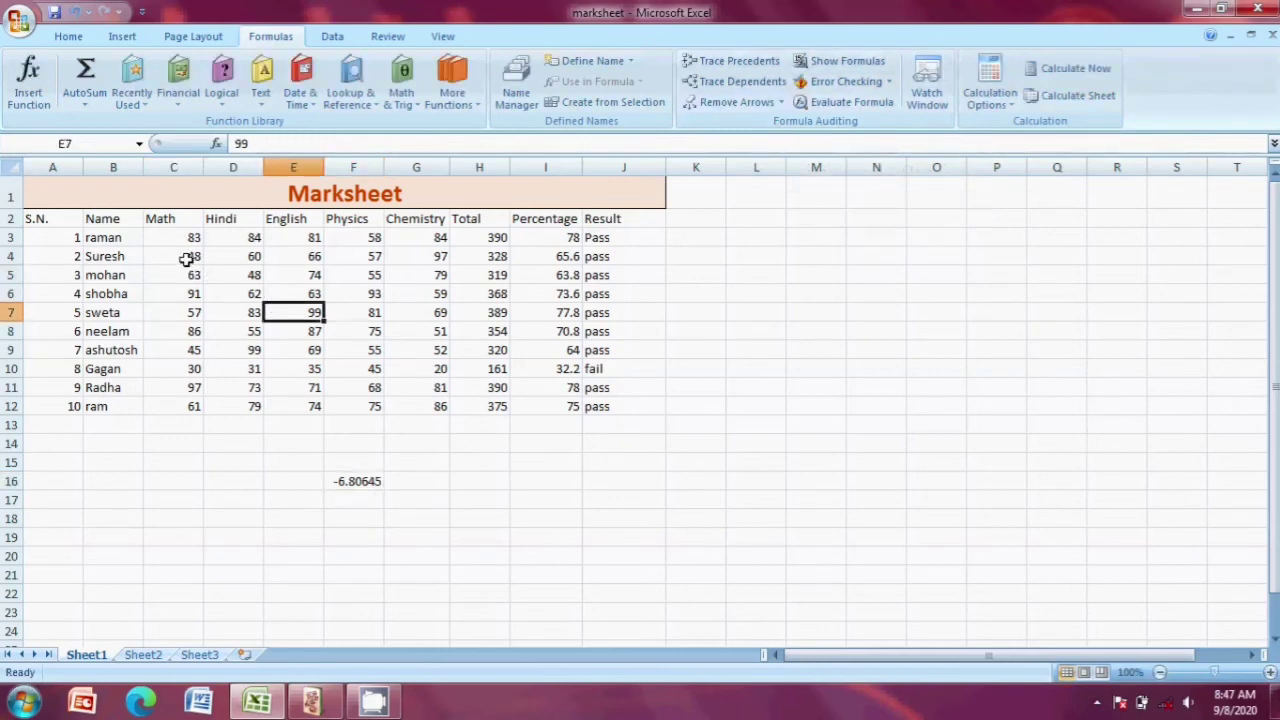
click(186, 258)
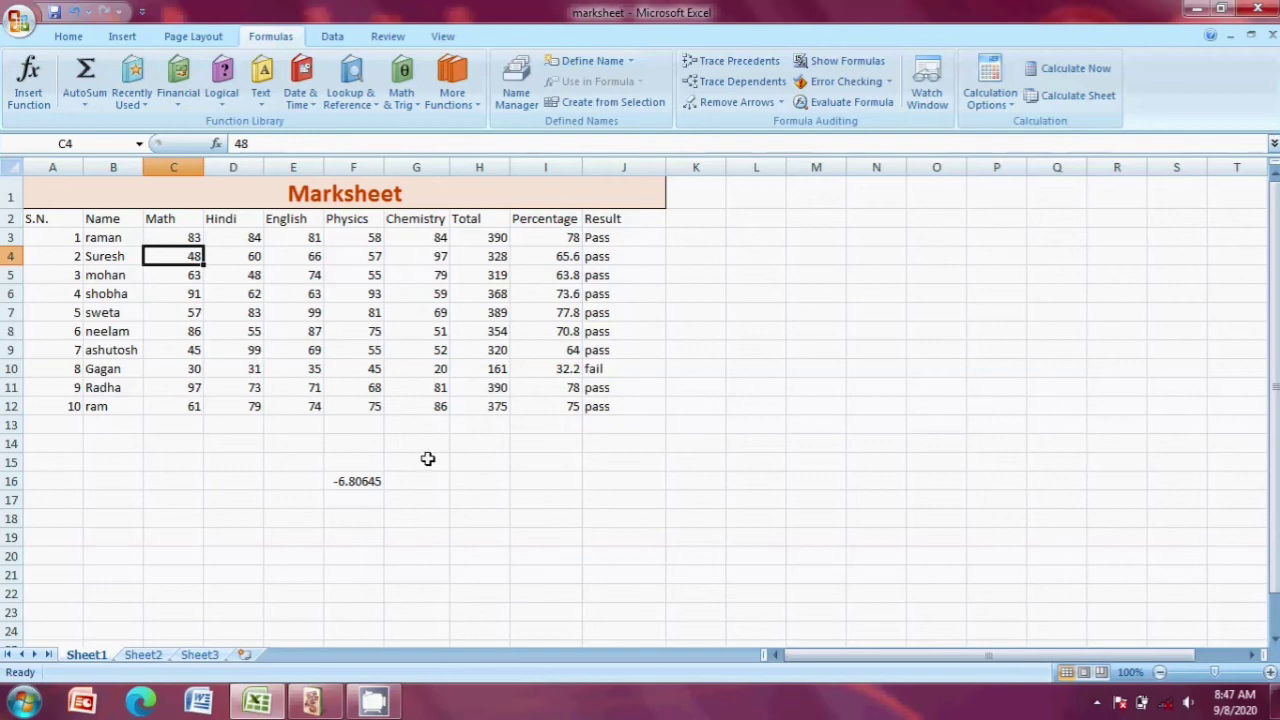
text(%)
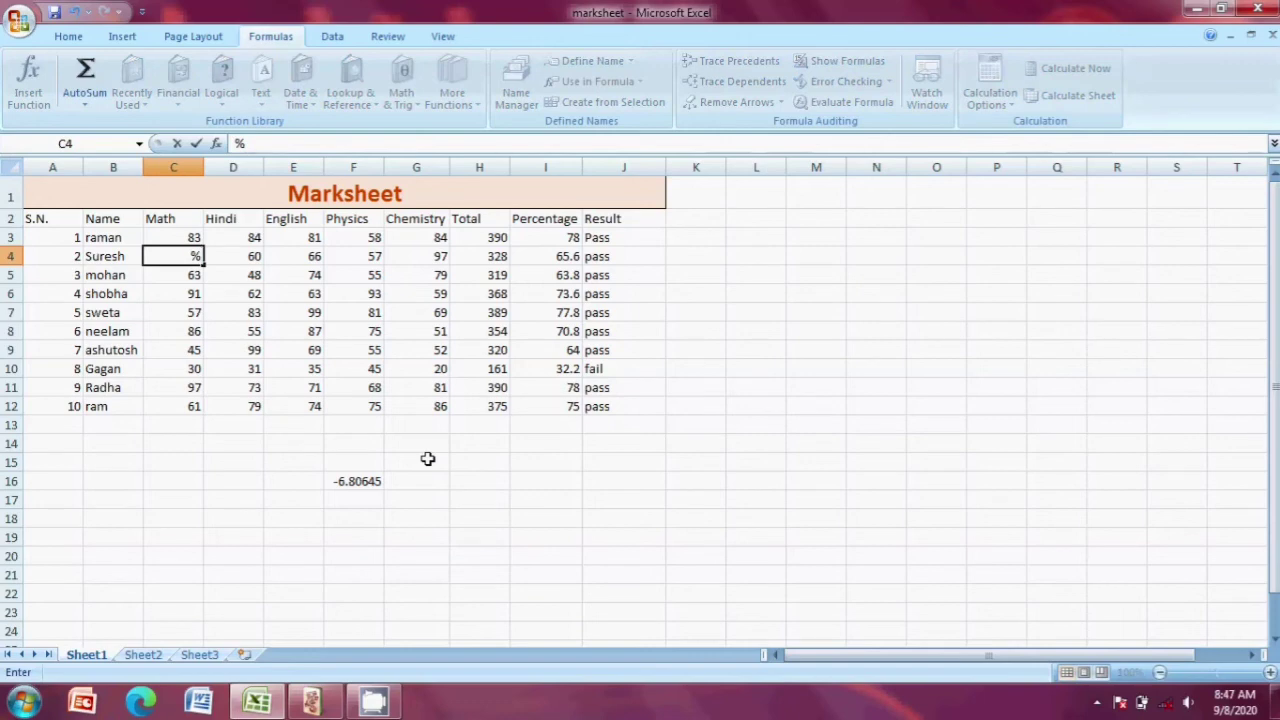
key(Return)
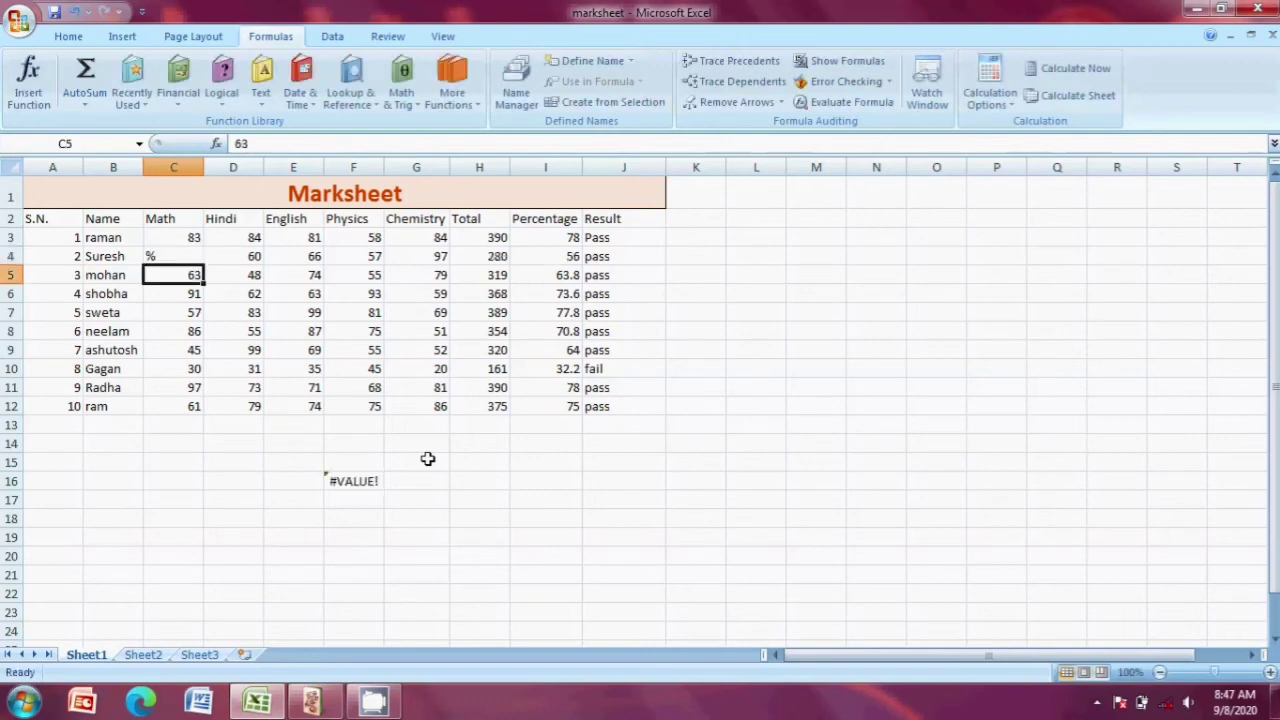
Run Error Checking on the formula in F16 and resume the paused check
click(370, 481)
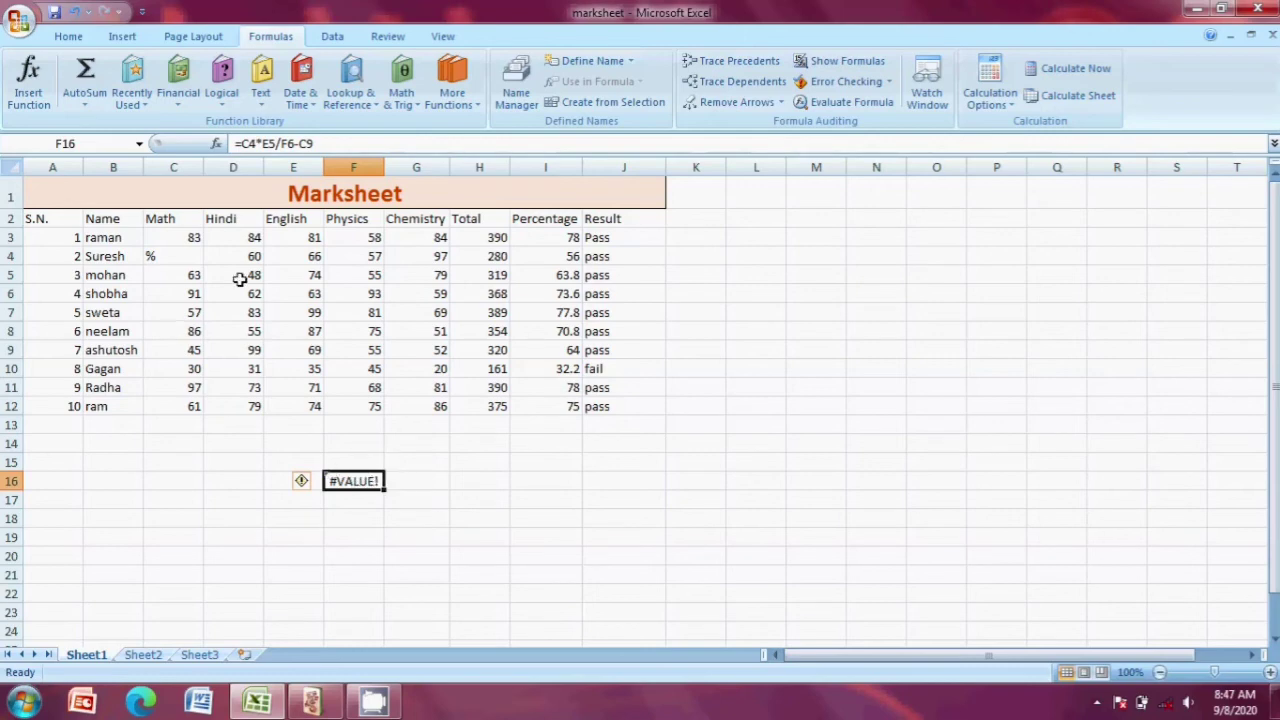
click(845, 82)
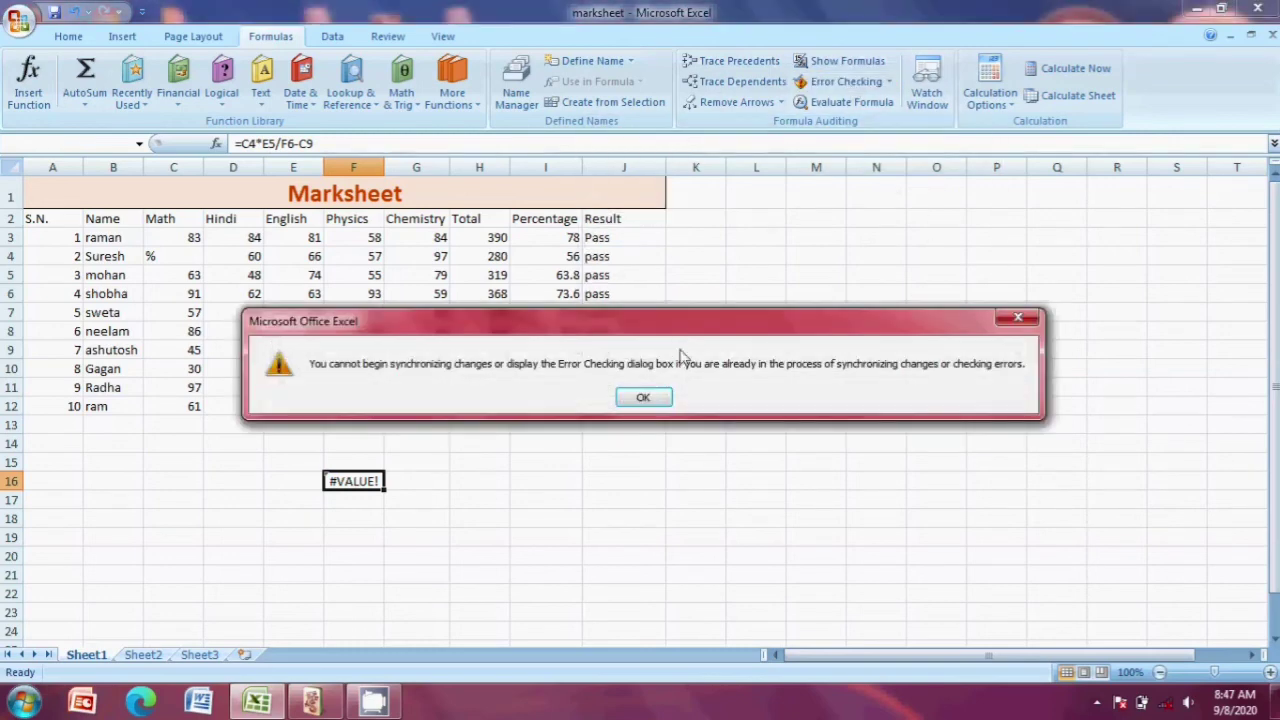
click(652, 397)
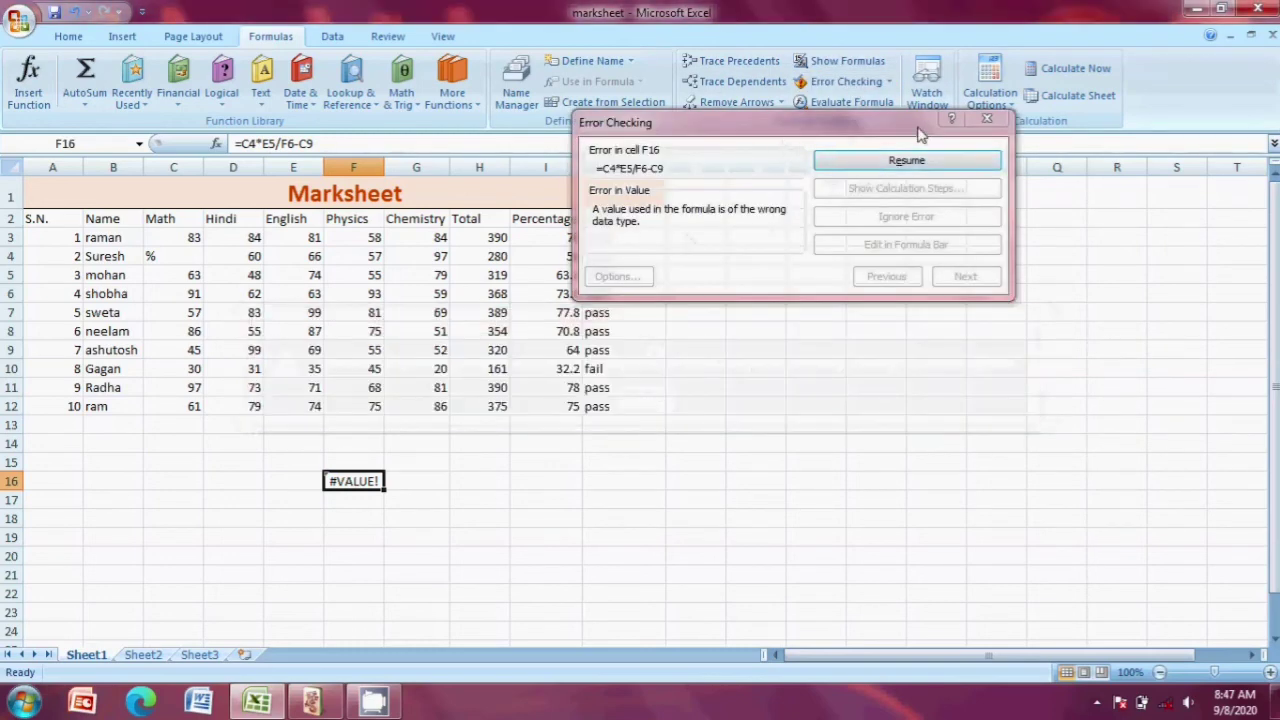
click(987, 119)
click(845, 88)
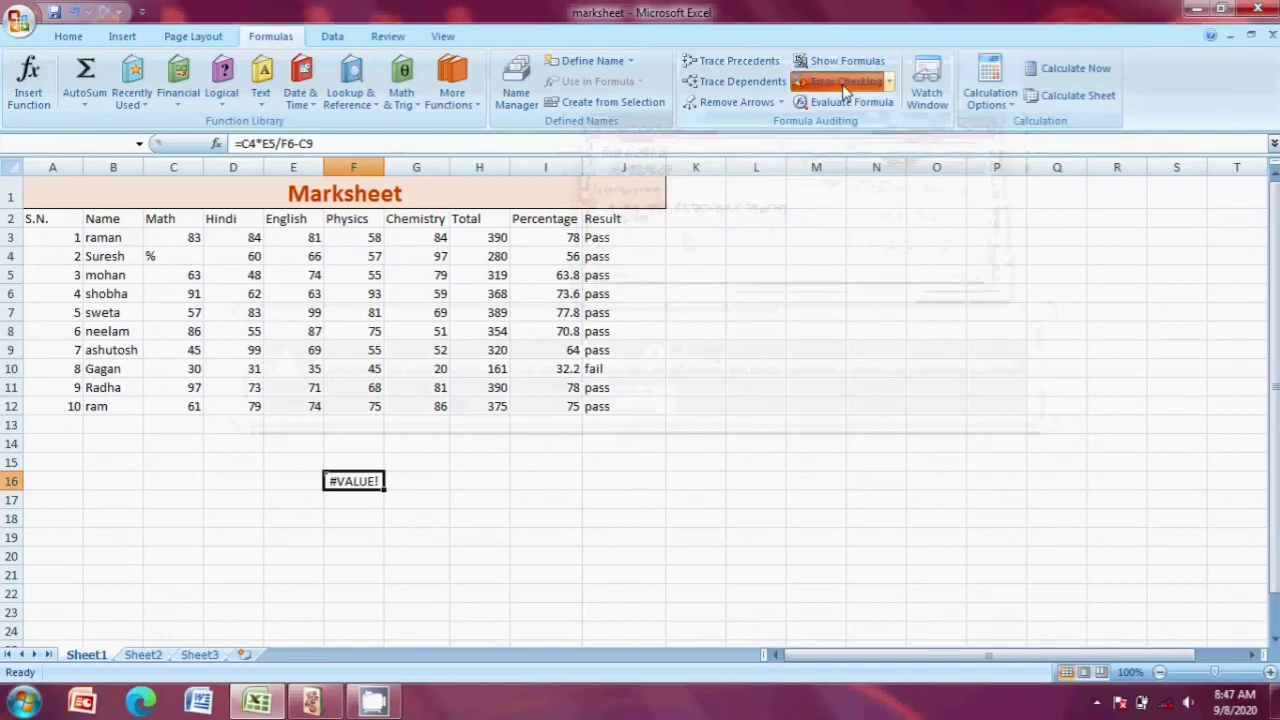
click(645, 398)
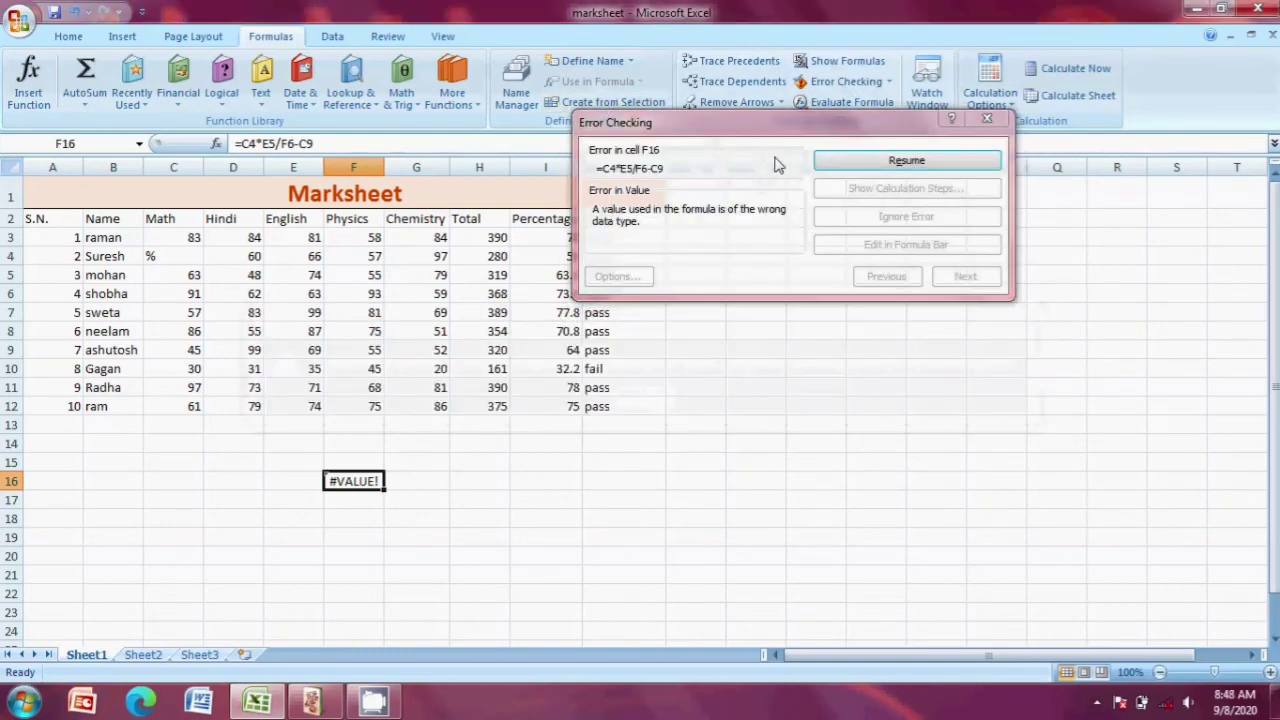
drag(640, 122, 428, 116)
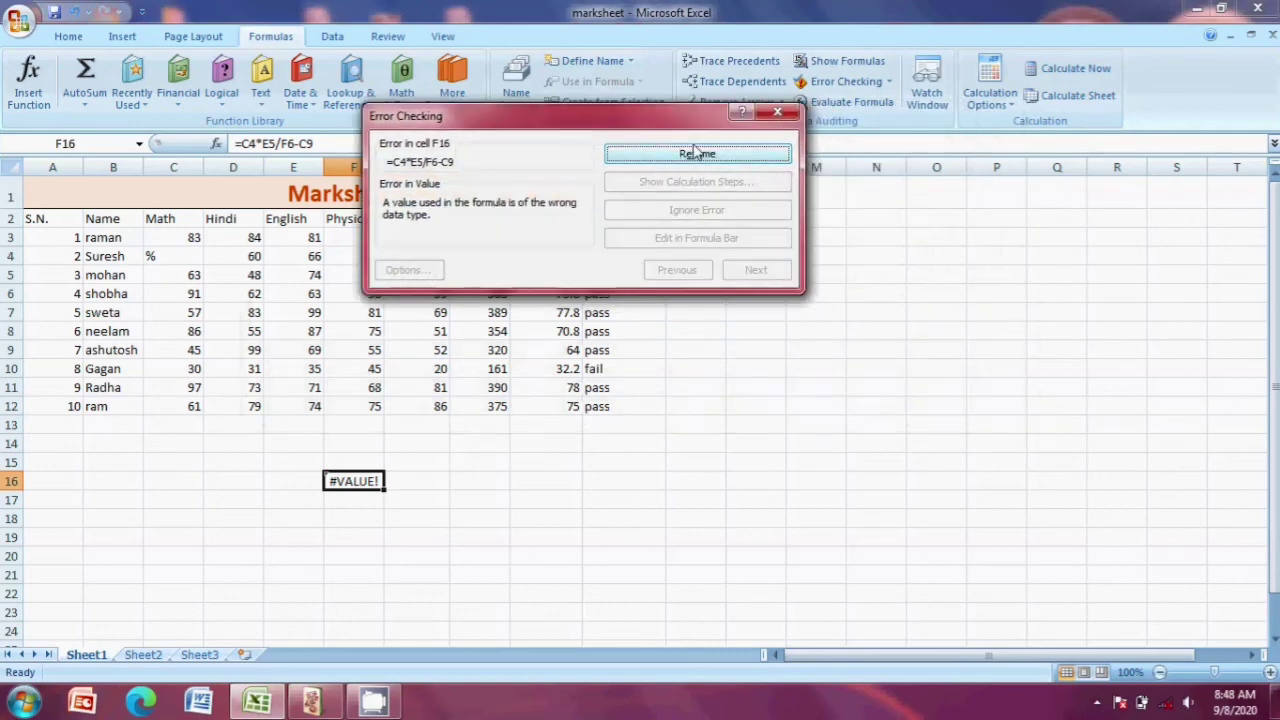
click(697, 155)
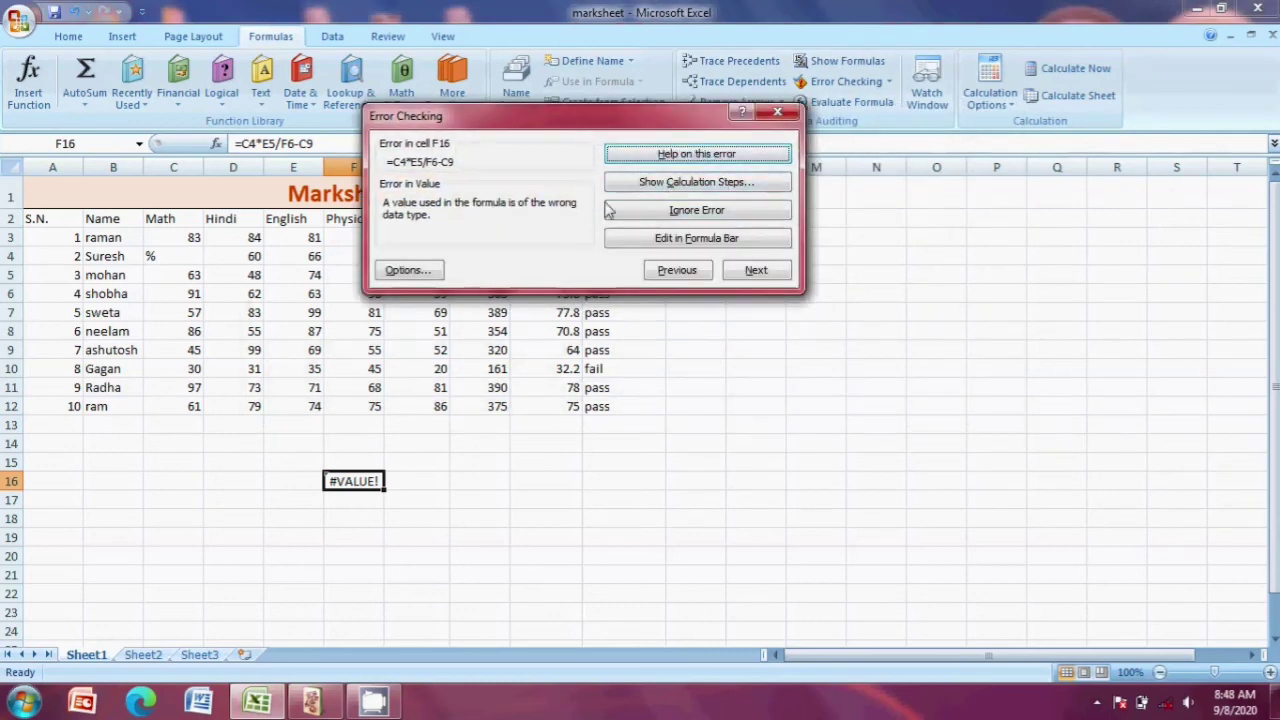
Show the calculation steps for the F16 error, evaluate the underlined operation, and close the evaluation
click(674, 181)
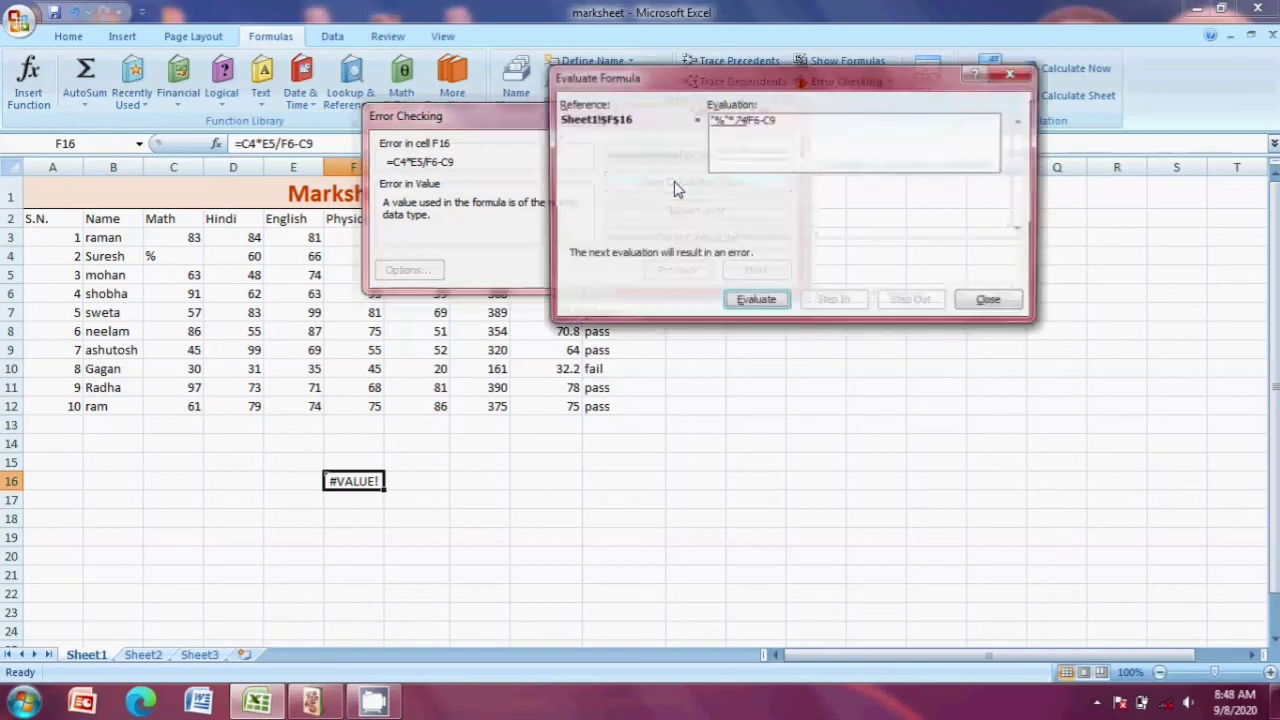
click(745, 303)
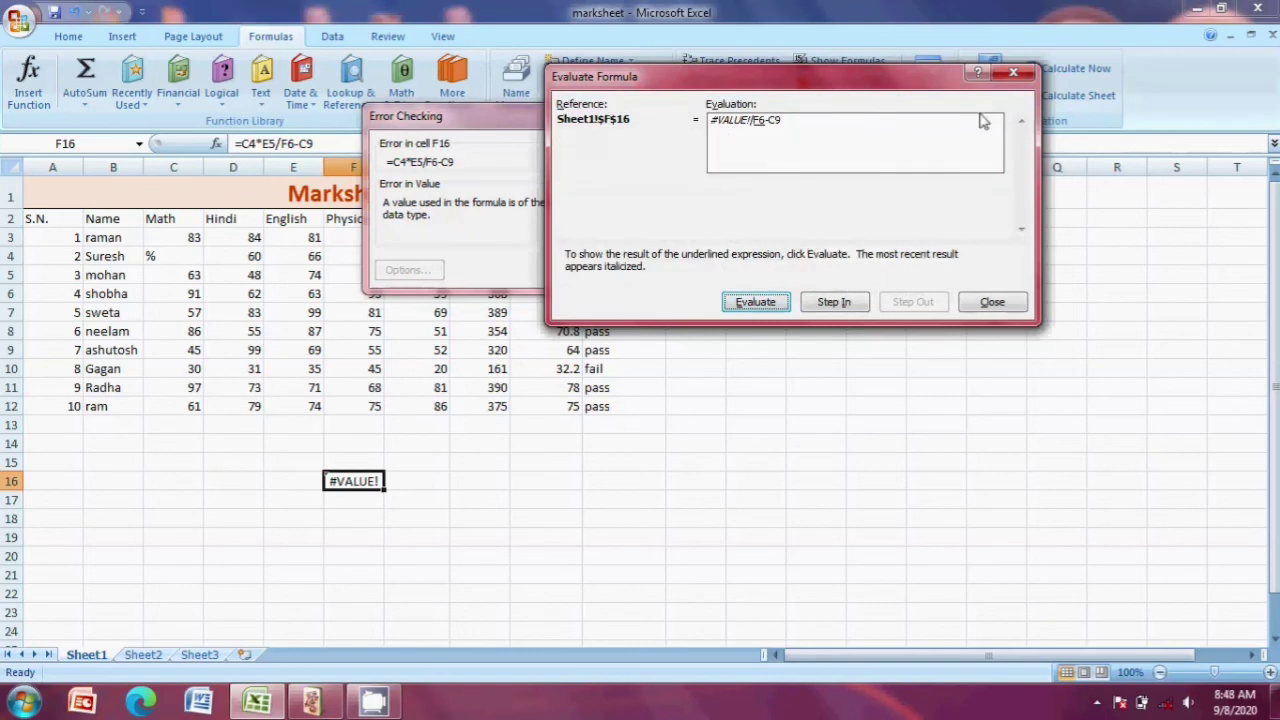
click(1016, 75)
click(1016, 75)
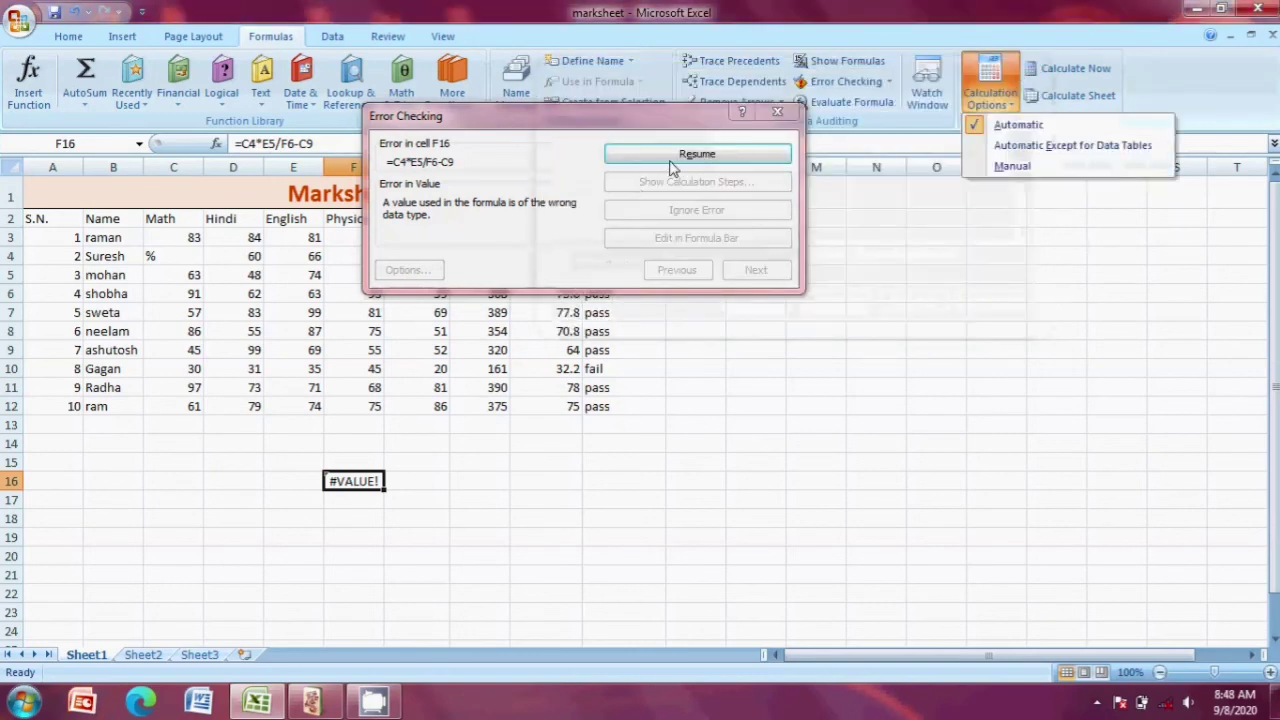
Rerun Error Checking on F16, evaluate the calculation step that multiplies "%" by 74, and close the check
click(790, 118)
click(838, 82)
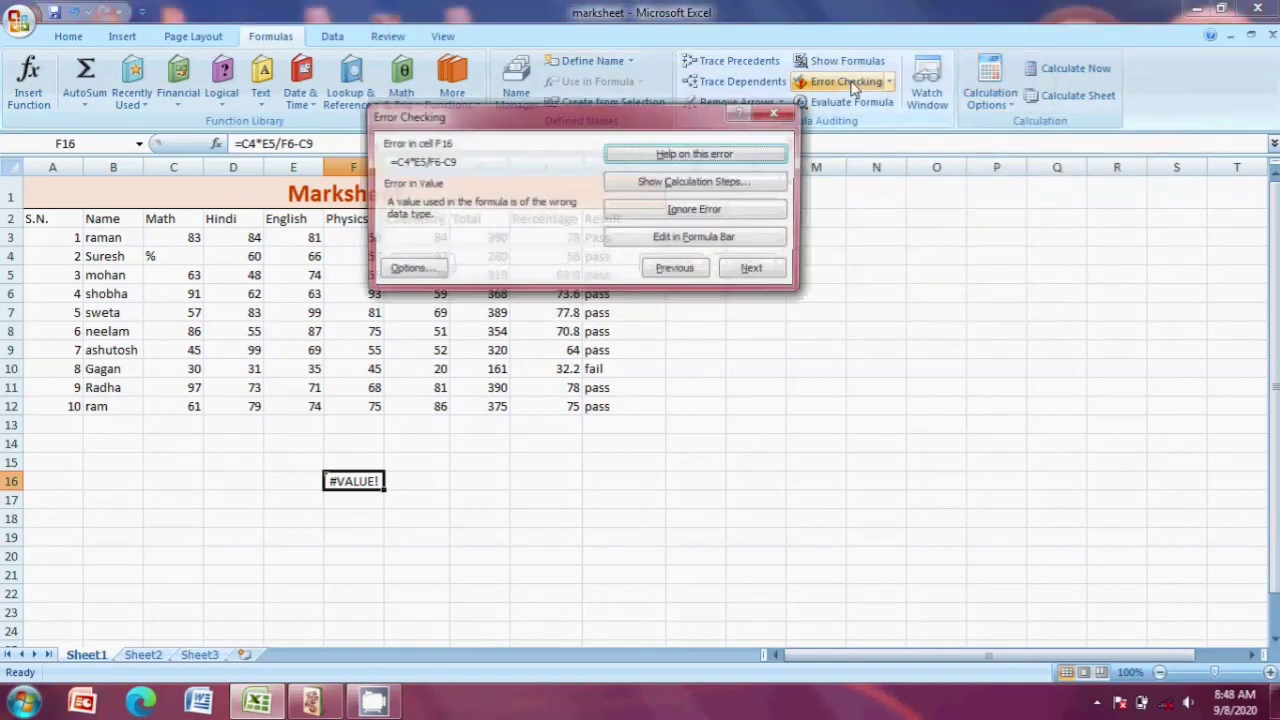
click(705, 184)
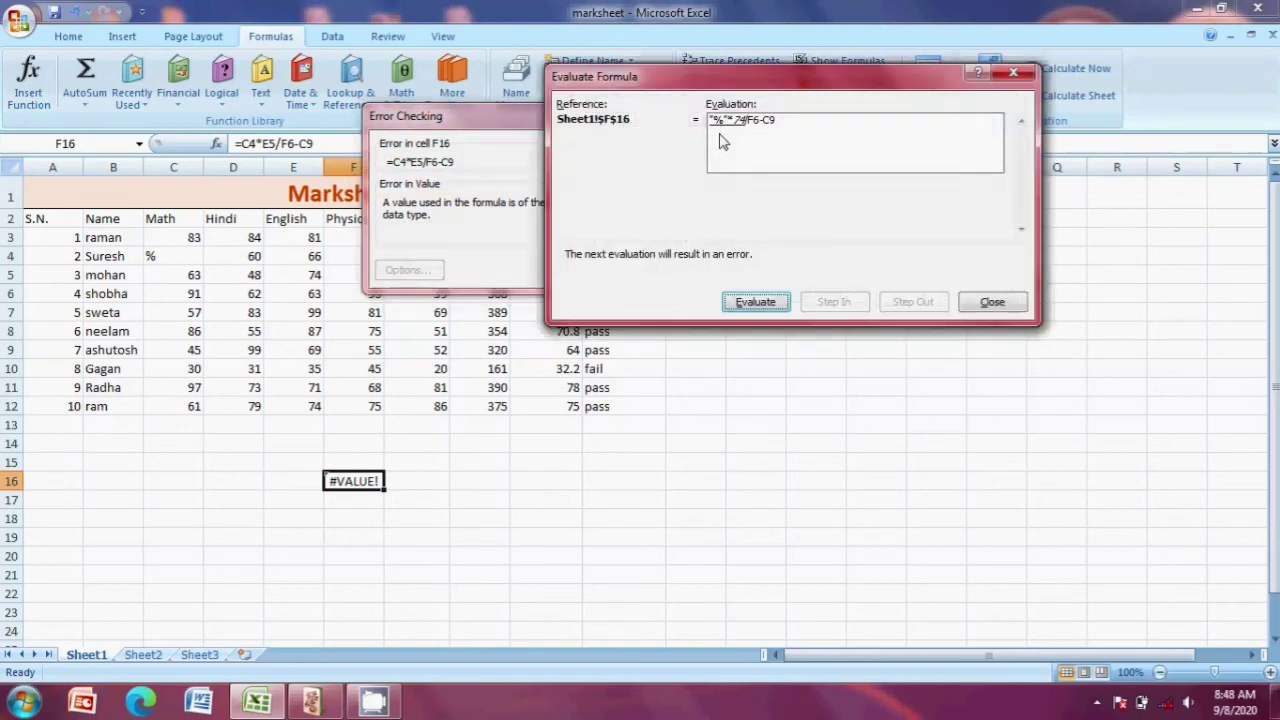
click(757, 303)
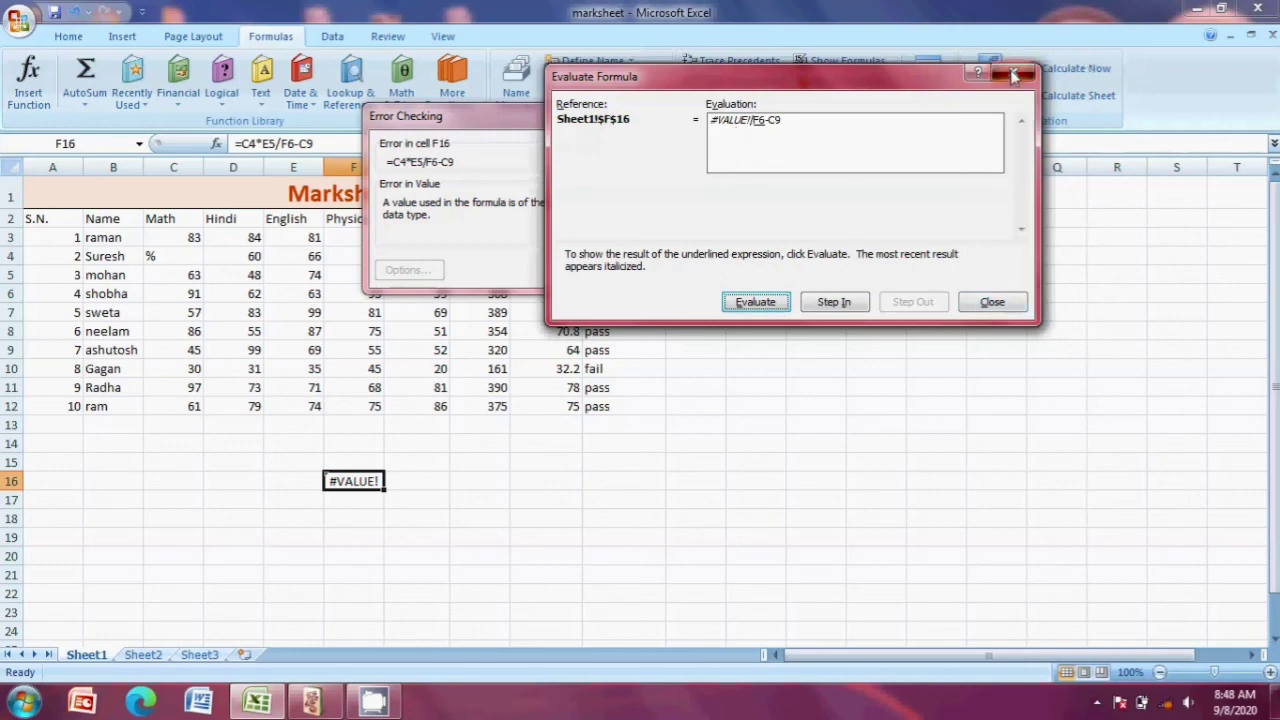
click(990, 303)
click(778, 112)
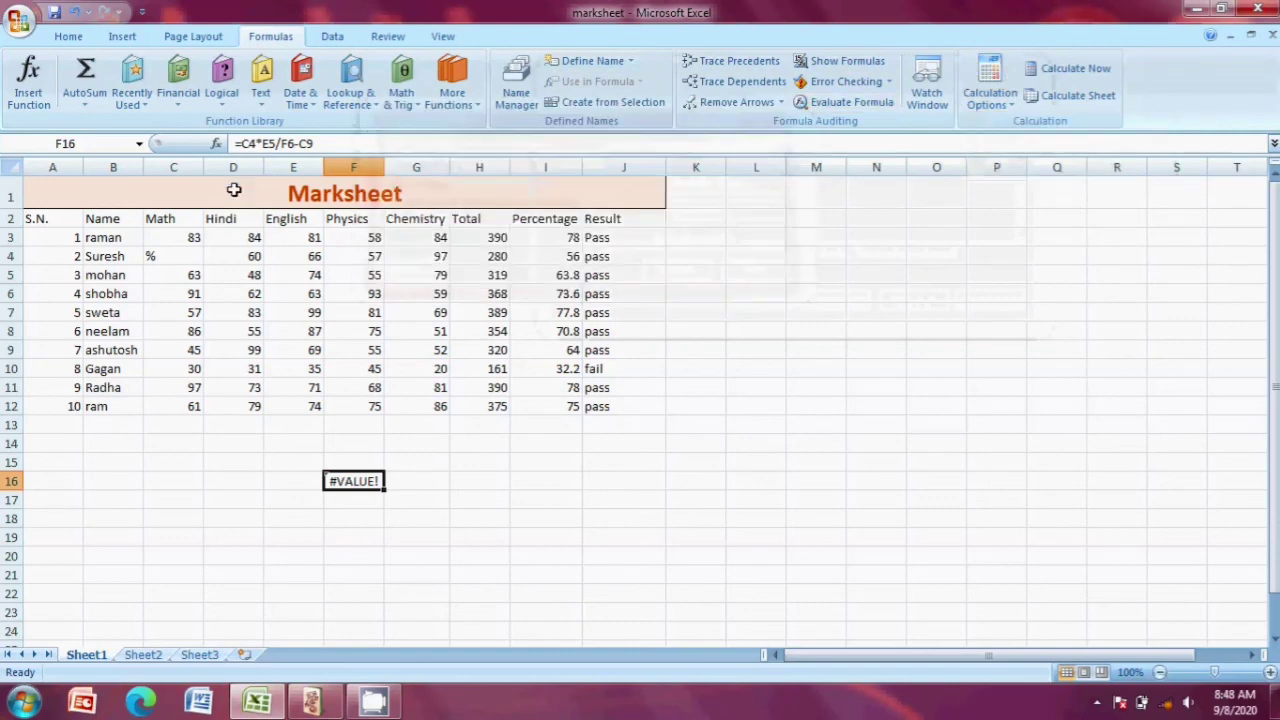
Correct the Math mark in C4 to 65 and check the formula cell F16
double_click(180, 258)
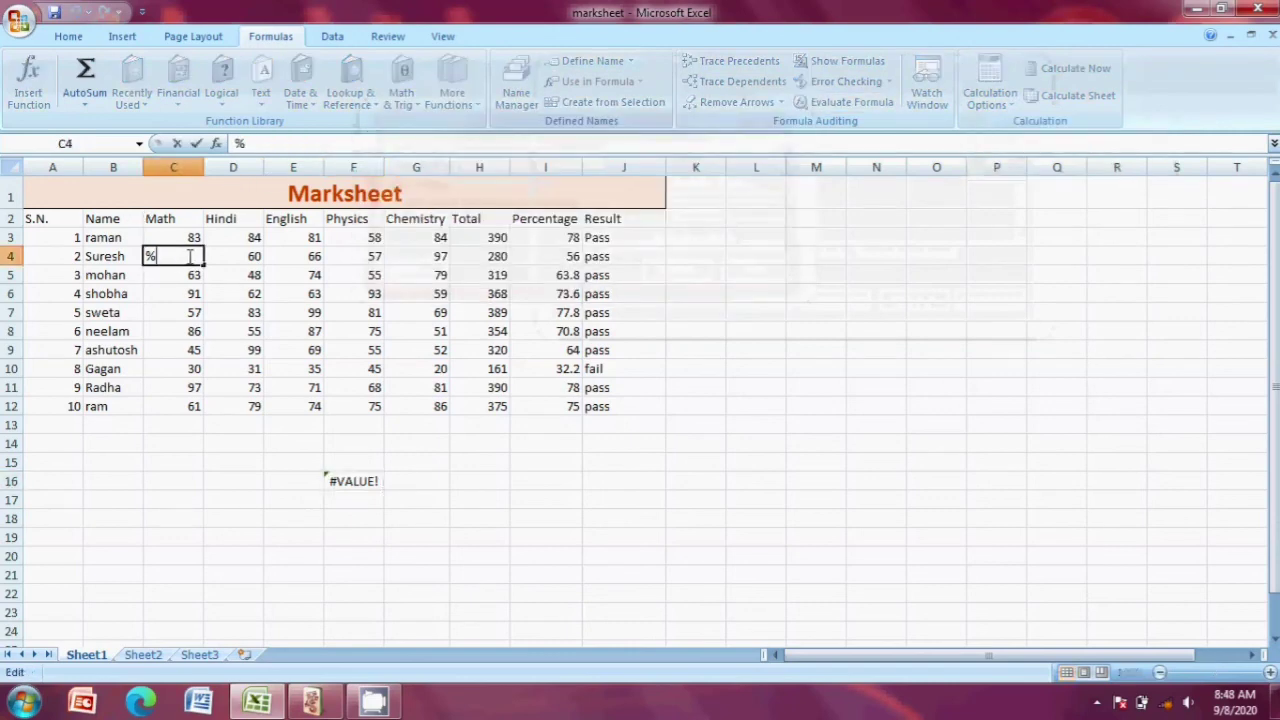
key(BackSpace)
text(65)
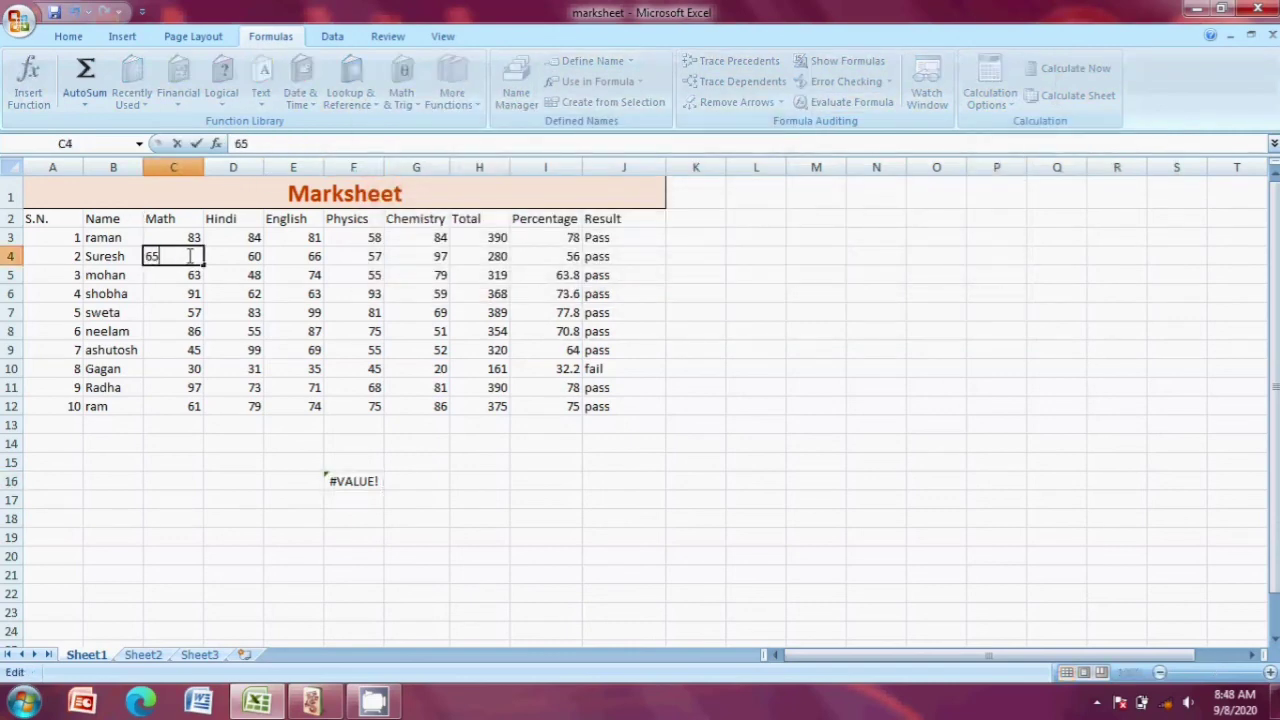
key(Return)
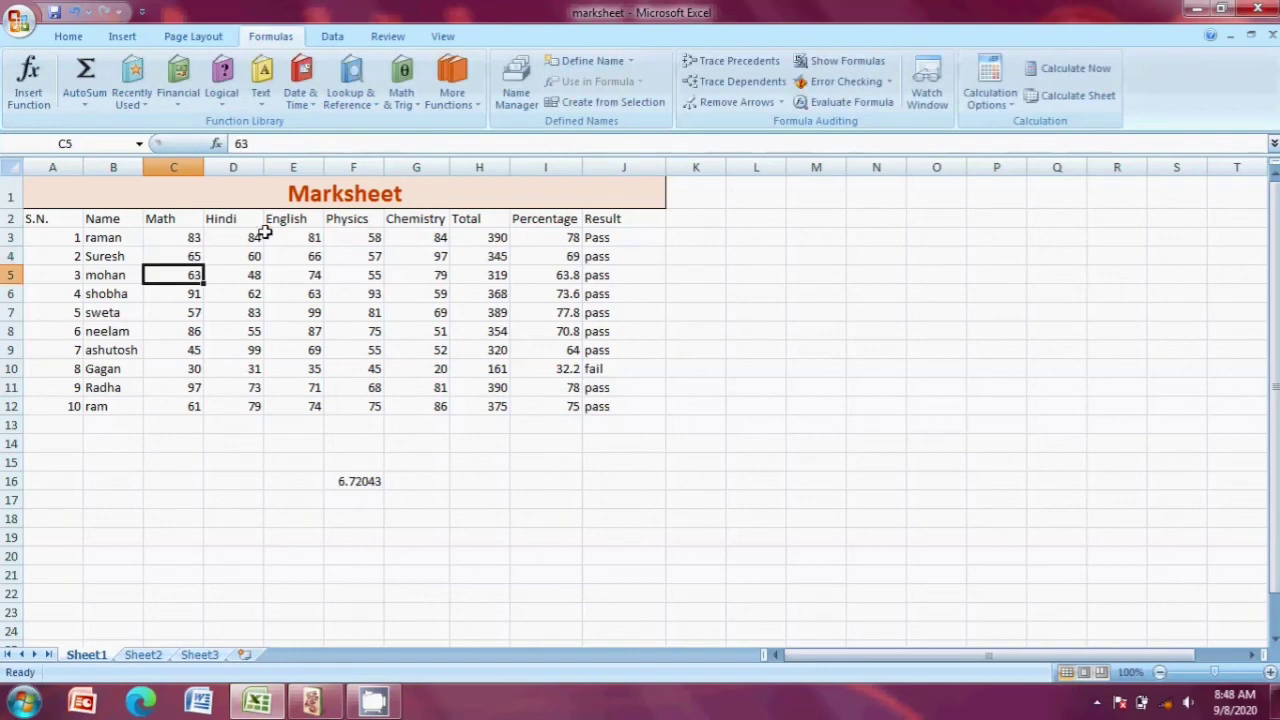
click(352, 481)
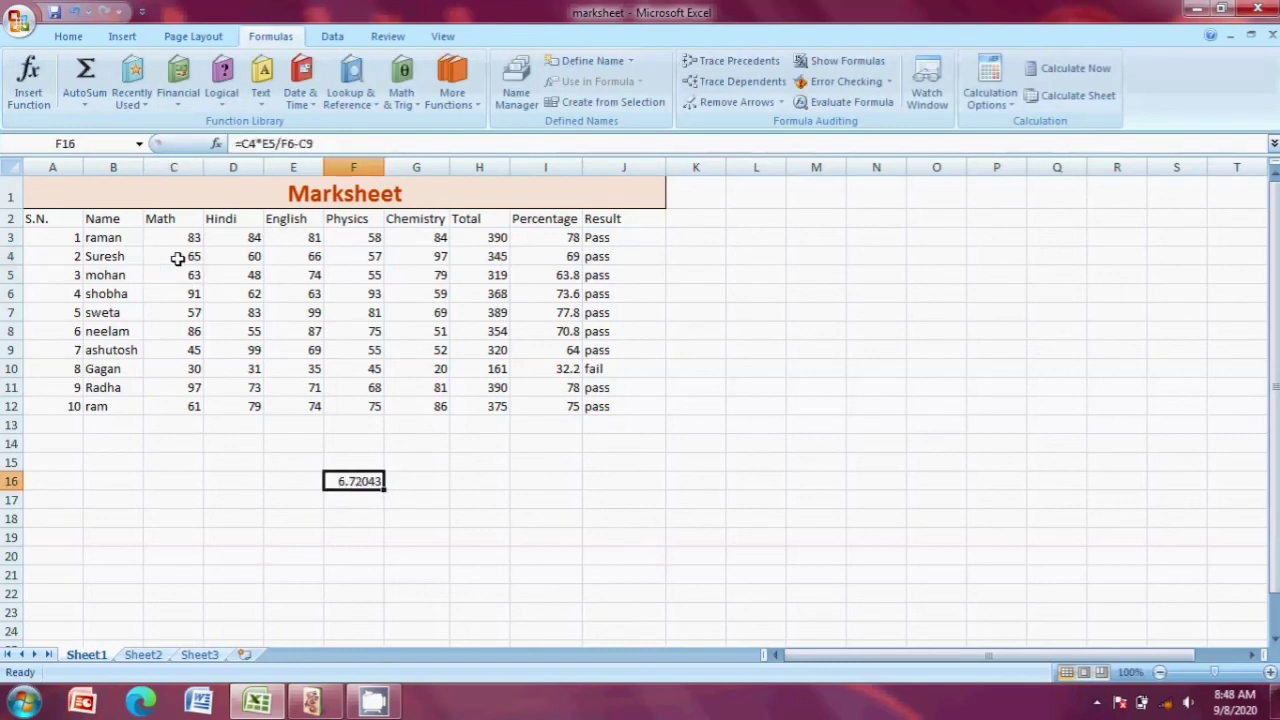